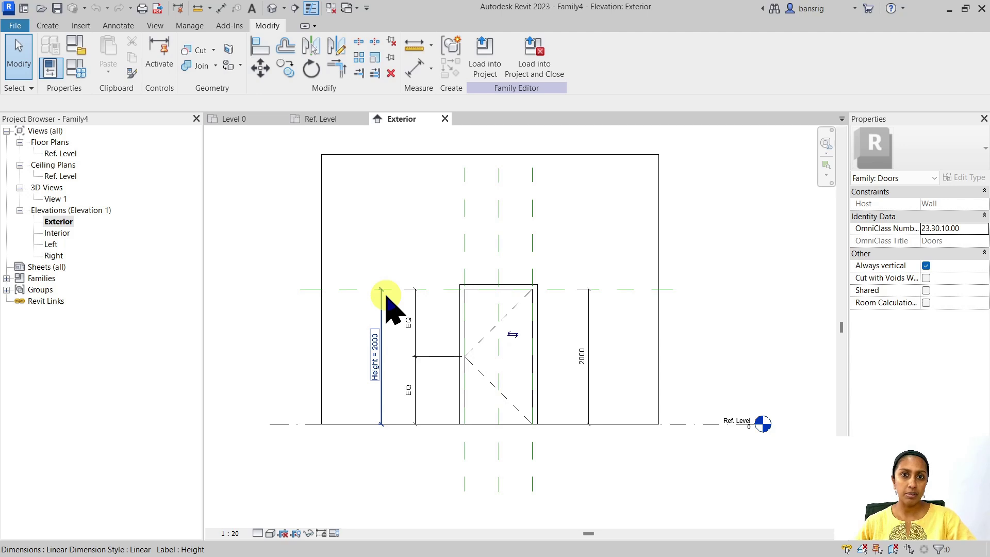
Show the door family in the default 3D view with the Shaded visual style, looking at the door opening
double_click(60, 154)
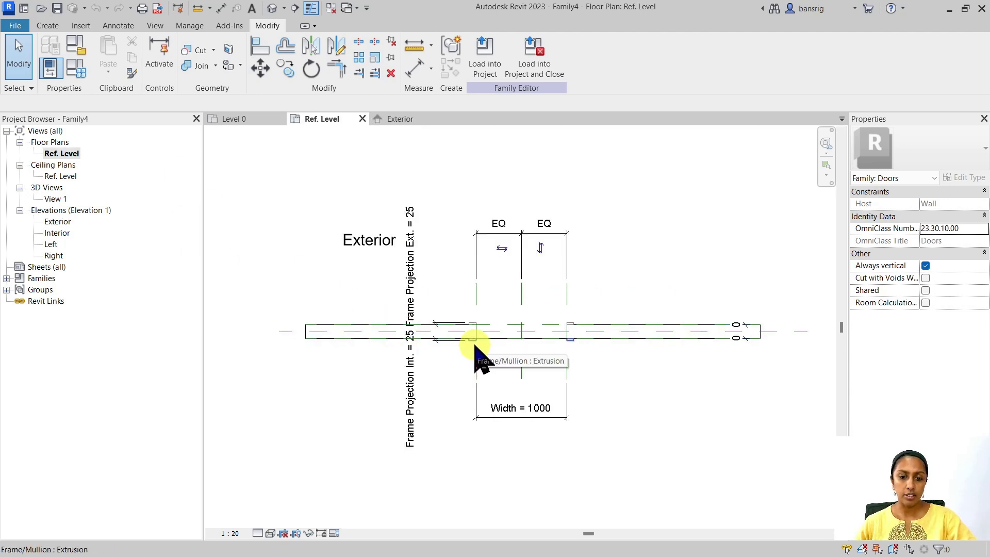
left_click(271, 8)
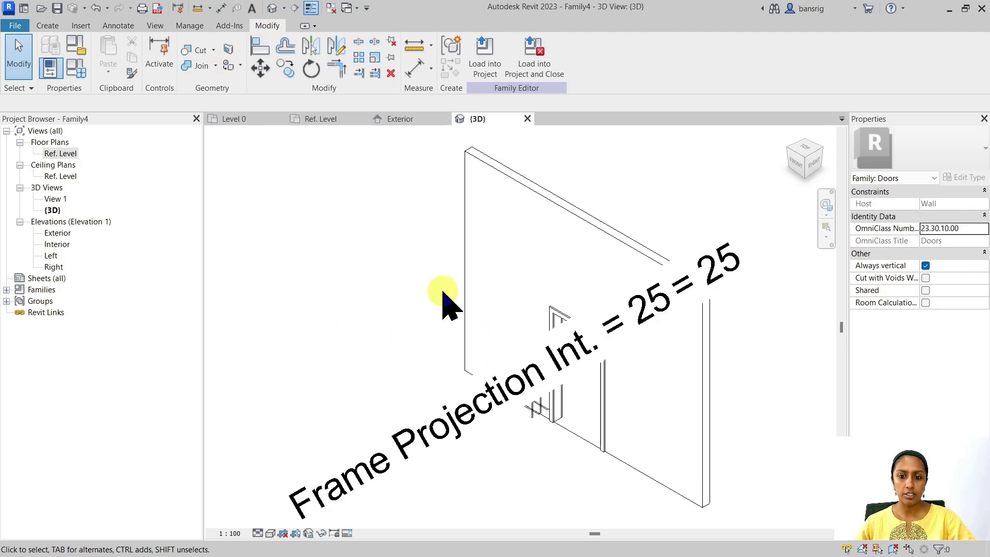
middle_click_drag(563, 471, 729, 449, "shift")
key("s")
key("d")
scroll(663, 442, "up", 5)
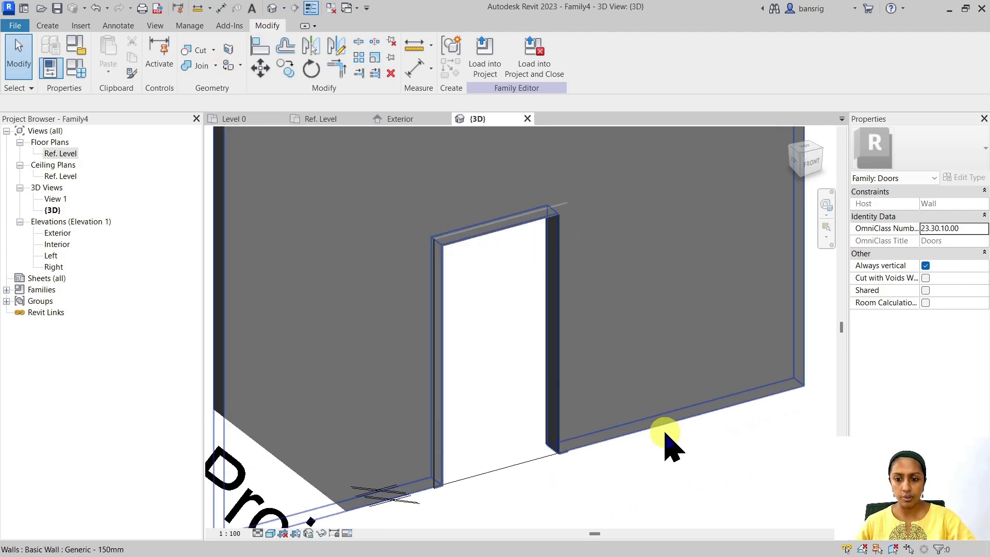
Delete the Frame/Mullion extrusions around the door opening on both sides of the wall
left_click(551, 317)
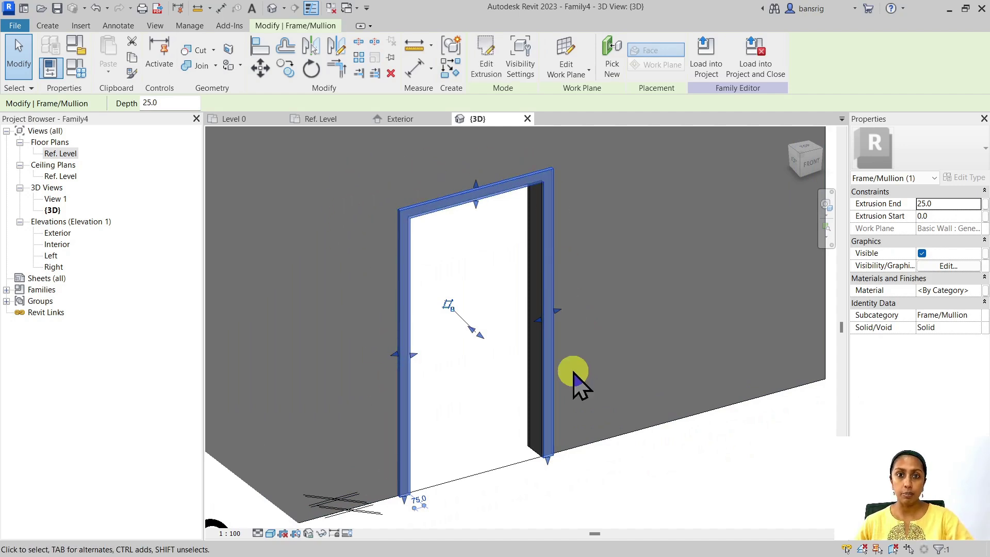
key("Delete")
middle_click_drag(505, 369, 572, 345, "shift")
left_click(523, 208)
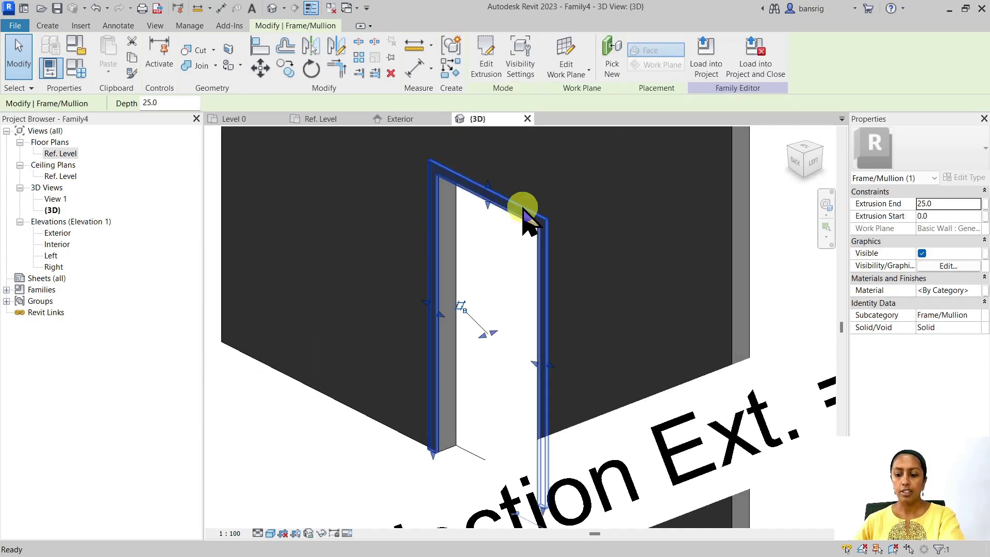
key("Delete")
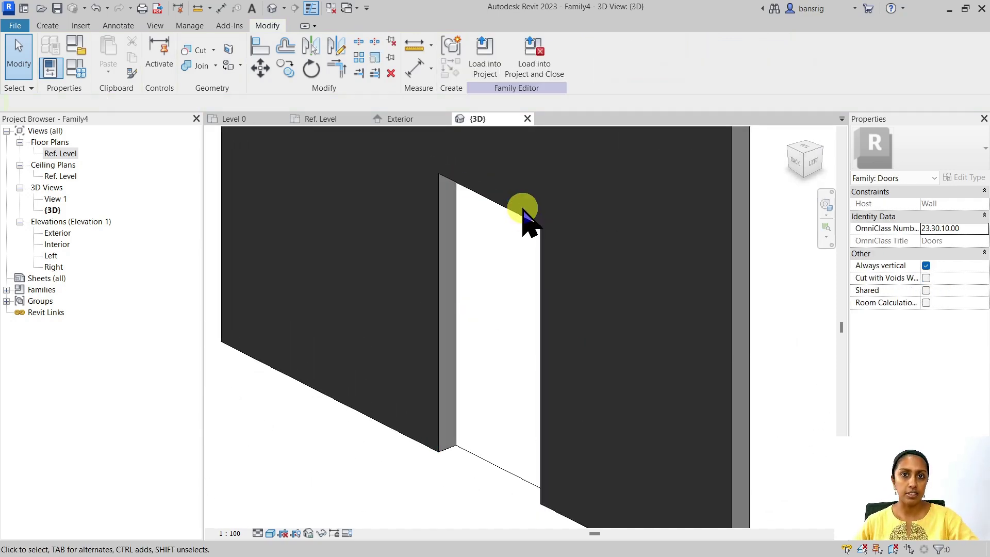
Delete the family parameters Frame Projection Ext., Frame Projection Int. and Frame Width
left_click(76, 67)
scroll(748, 369, "down", 3)
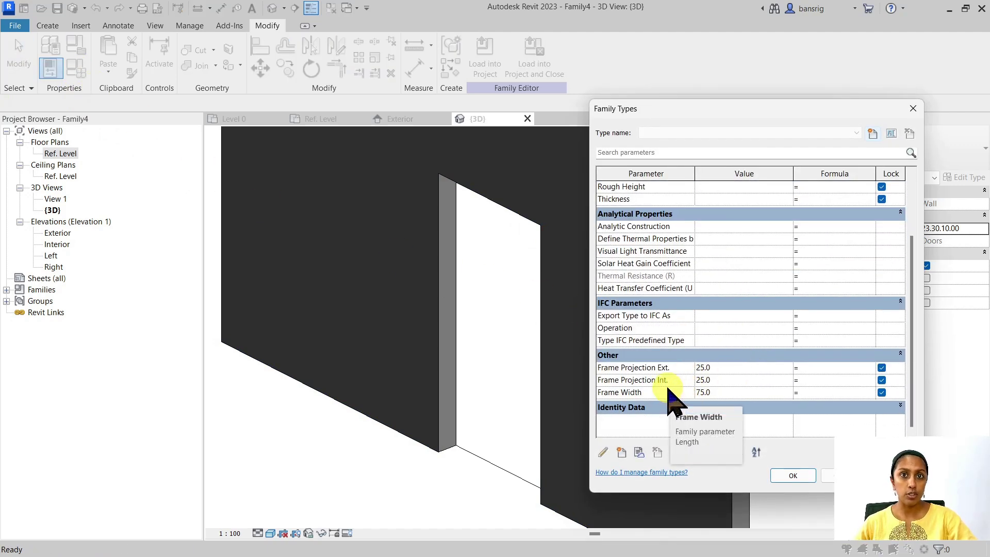
left_click(652, 367)
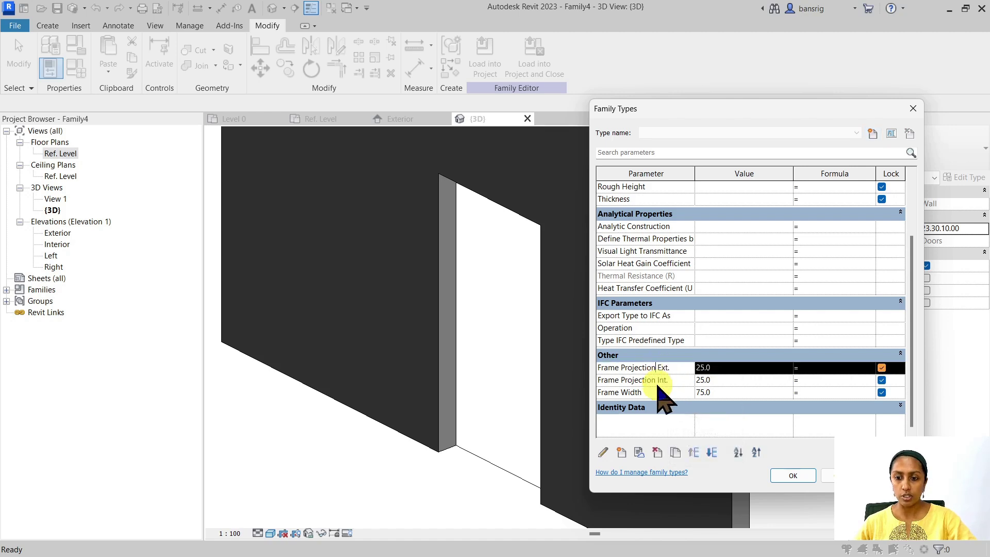
left_click(658, 453)
left_click(522, 292)
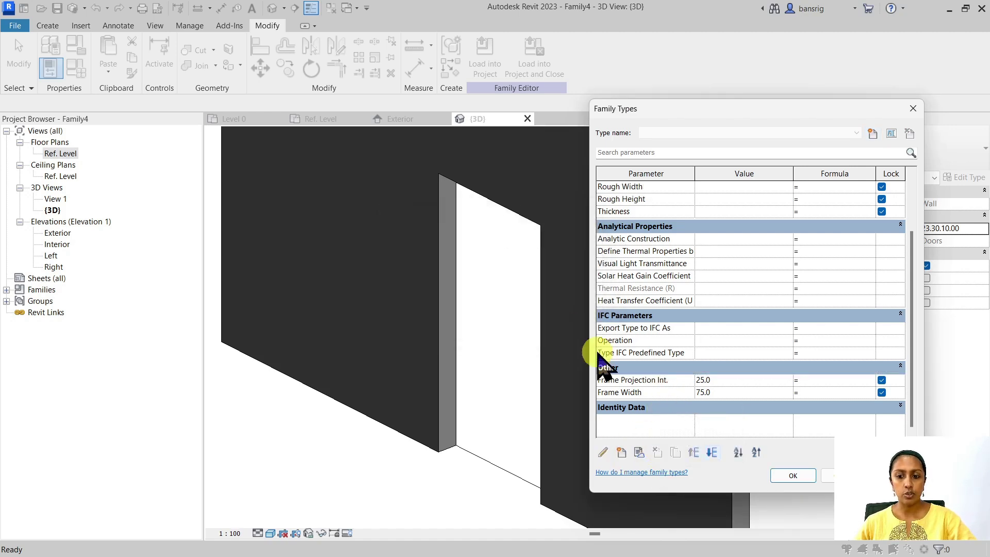
left_click(632, 380)
left_click(657, 454)
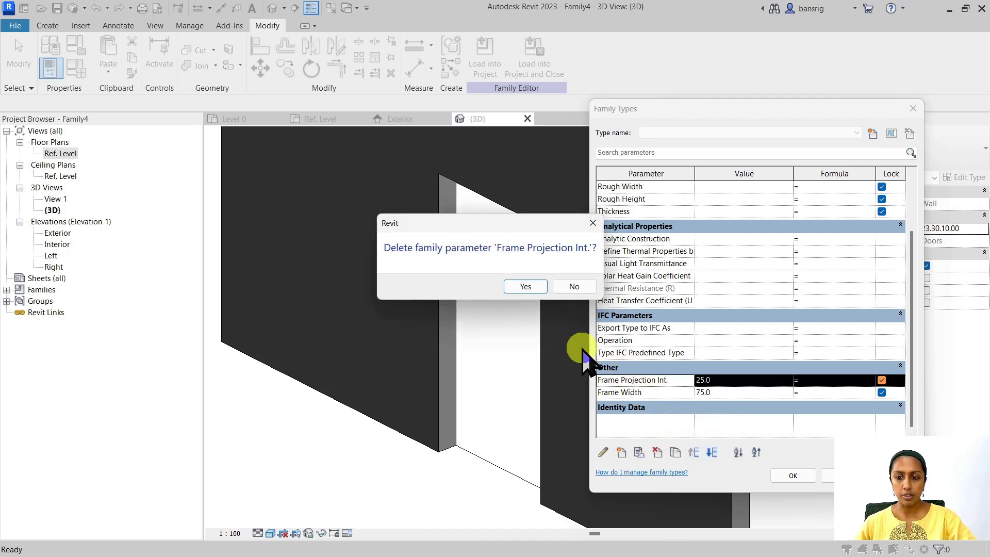
left_click(521, 292)
left_click(634, 392)
left_click(657, 454)
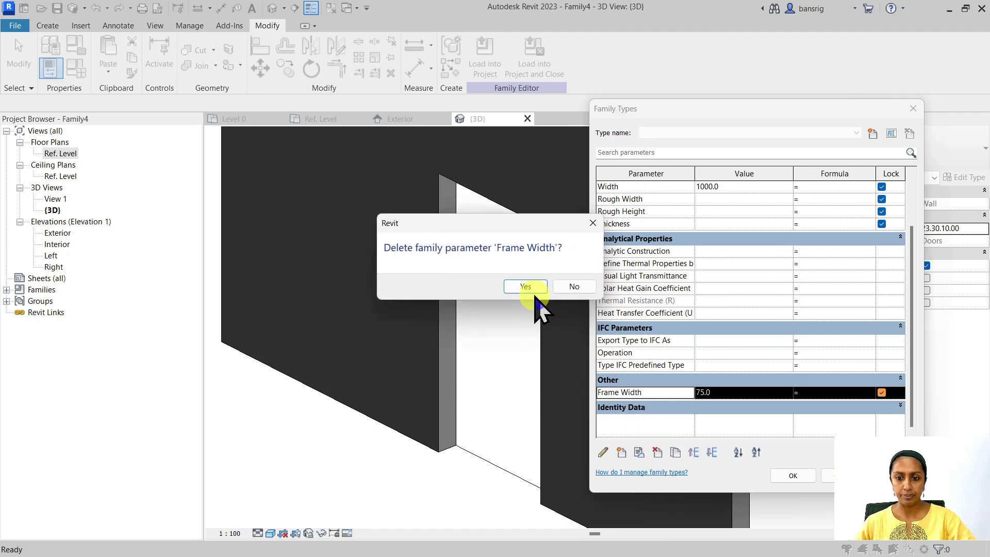
left_click(521, 292)
left_click(793, 476)
Examine the bare opening cut in the 3D view, the Ref. Level floor plan and the Exterior elevation
scroll(642, 453, "down", 2)
left_click(489, 439)
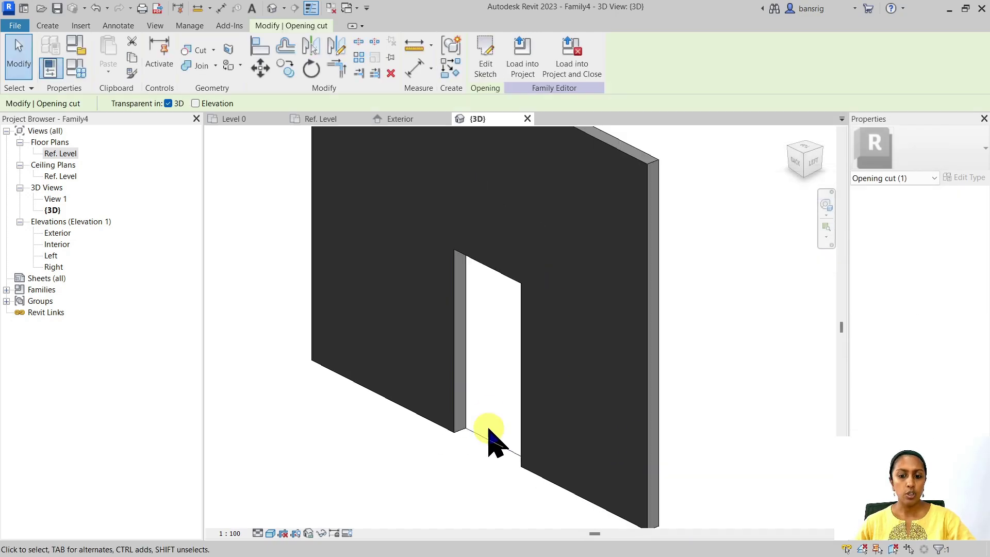
middle_click_drag(487, 440, 645, 454, "shift")
left_click(67, 153)
double_click(67, 154)
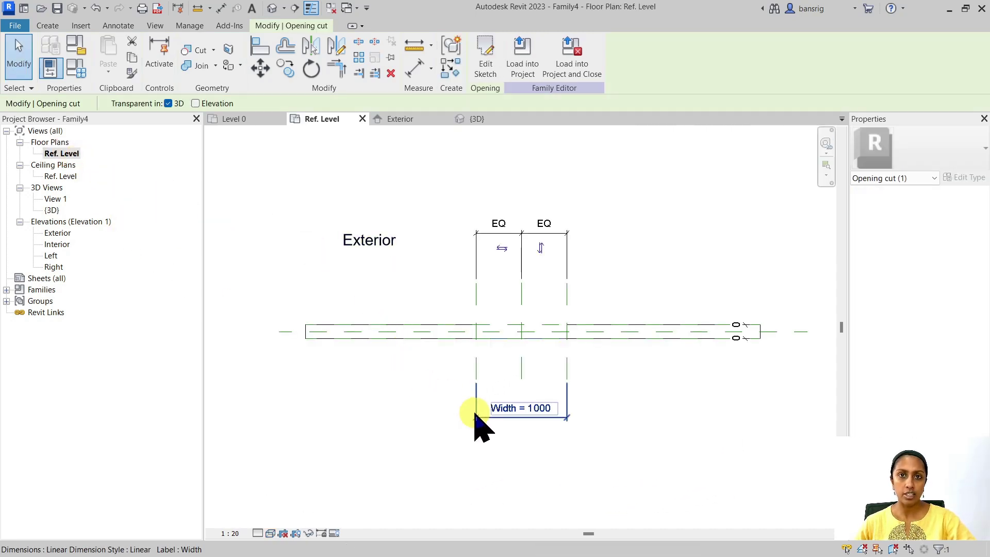
double_click(62, 233)
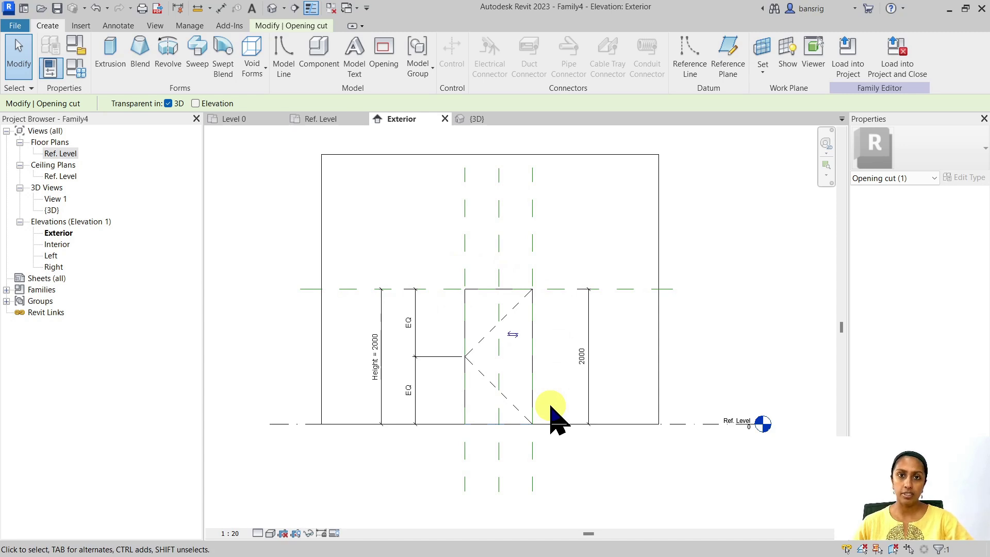
Set the work plane by picking the reference plane along the wall's centre in the Ref. Level plan, opening the Exterior elevation for it
double_click(60, 153)
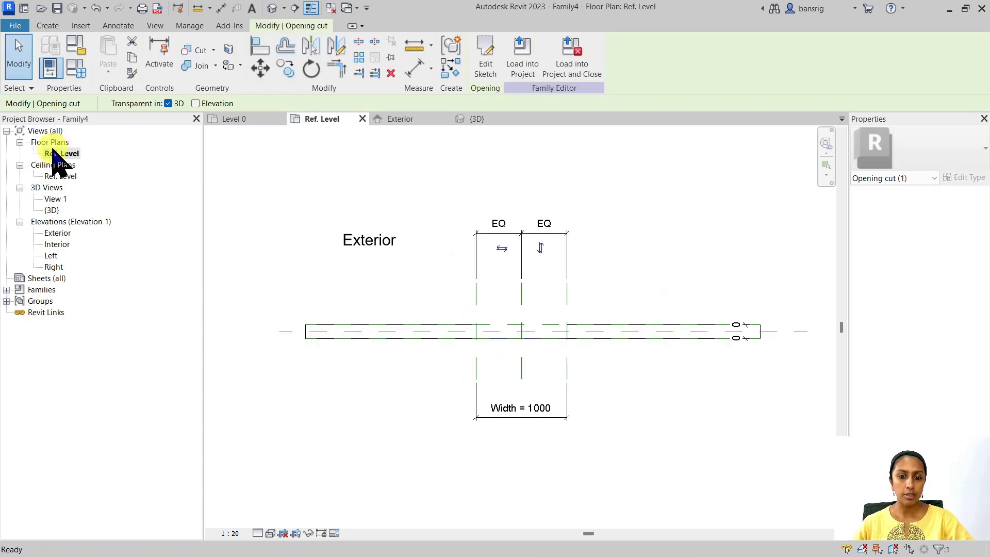
left_click(47, 25)
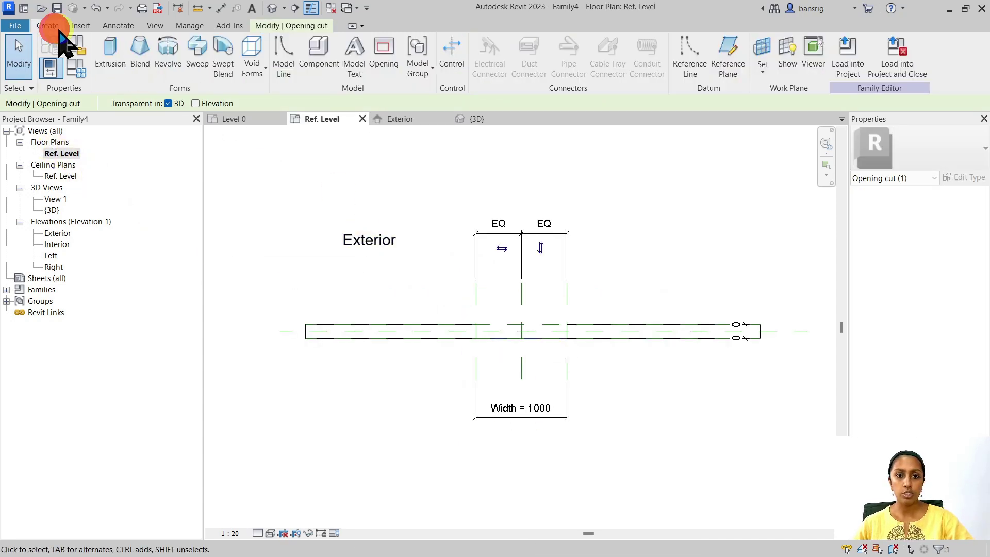
left_click(764, 51)
left_click(453, 283)
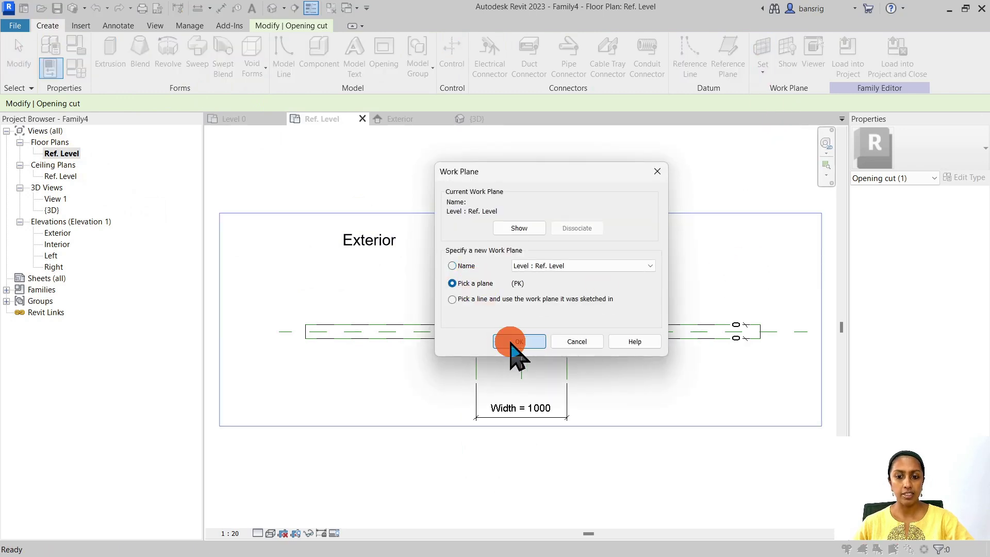
left_click(511, 341)
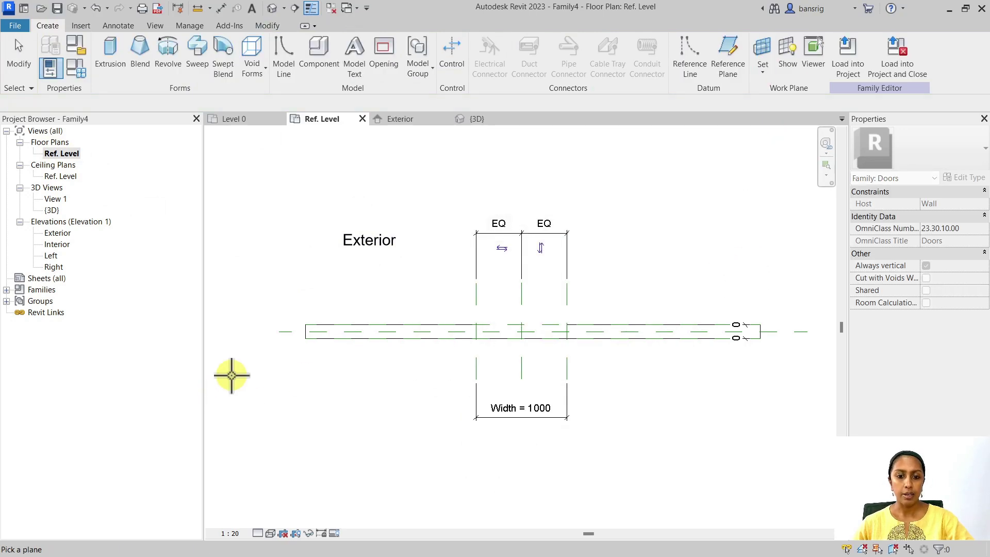
left_click(286, 331)
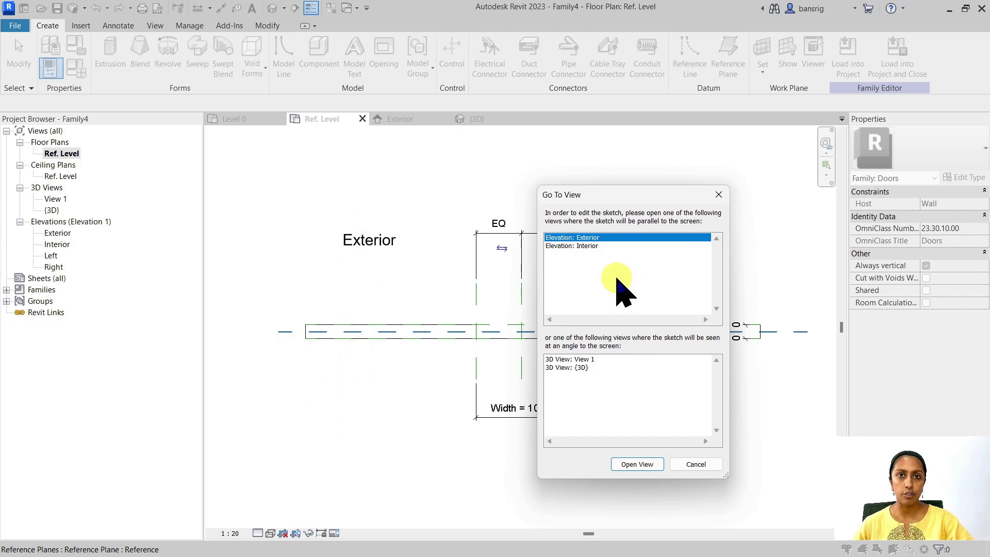
left_click(636, 464)
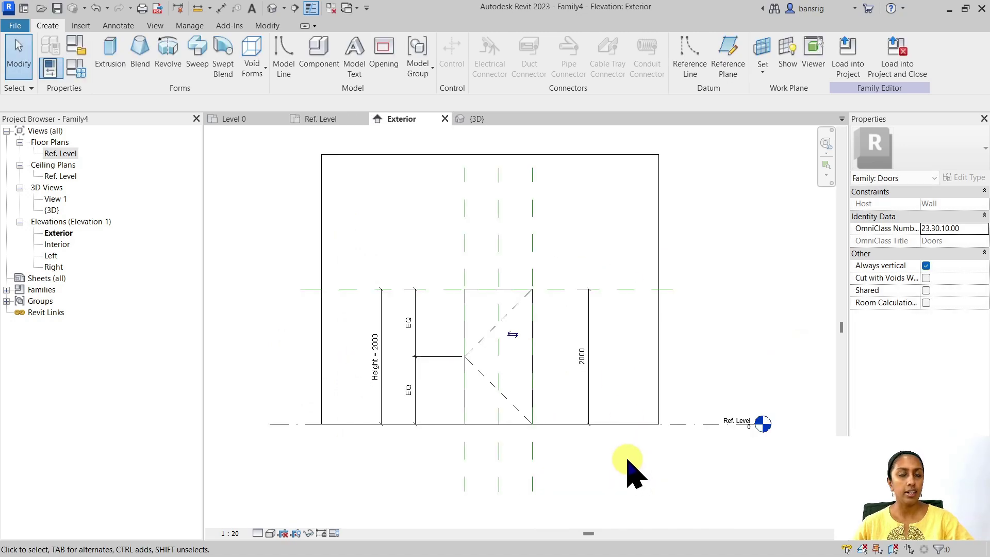
Sketch a sweep path by picking the two vertical edges and the head of the door opening, locked to those edges, and finish the path
scroll(596, 438, "up", 2)
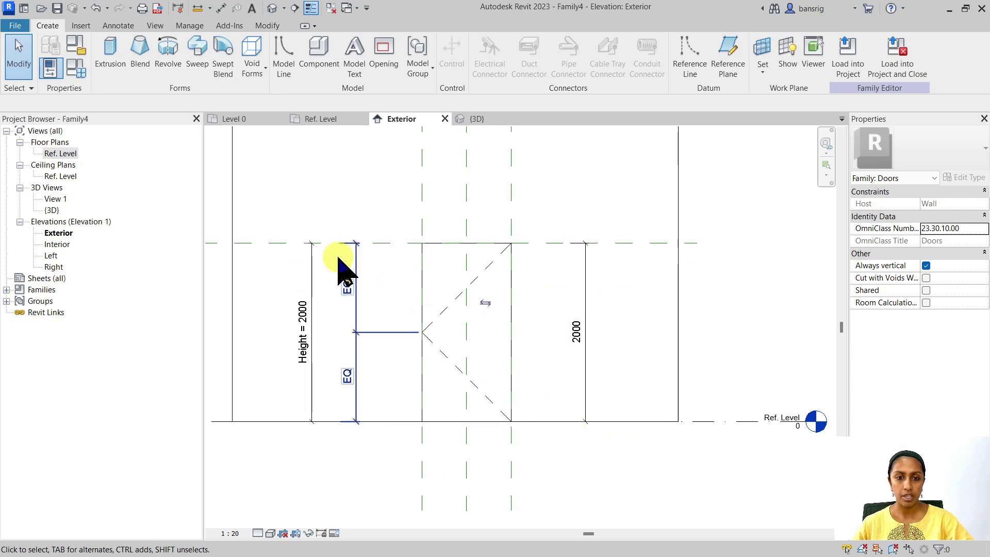
left_click(209, 58)
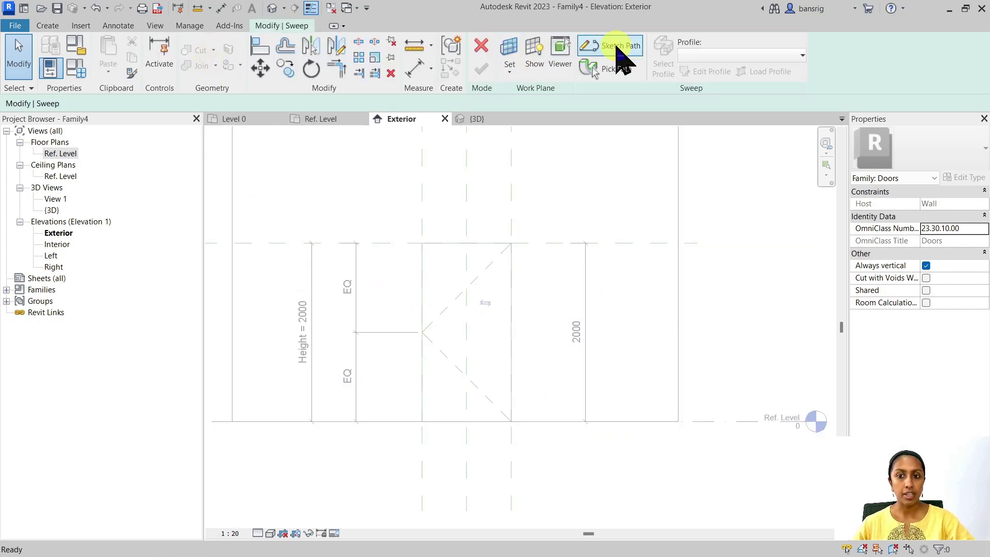
left_click(603, 50)
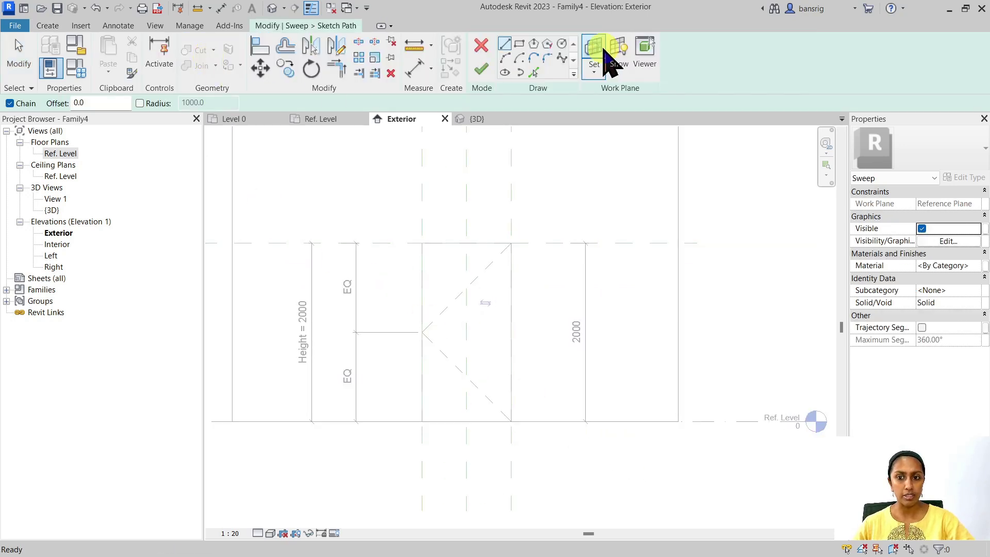
left_click(532, 72)
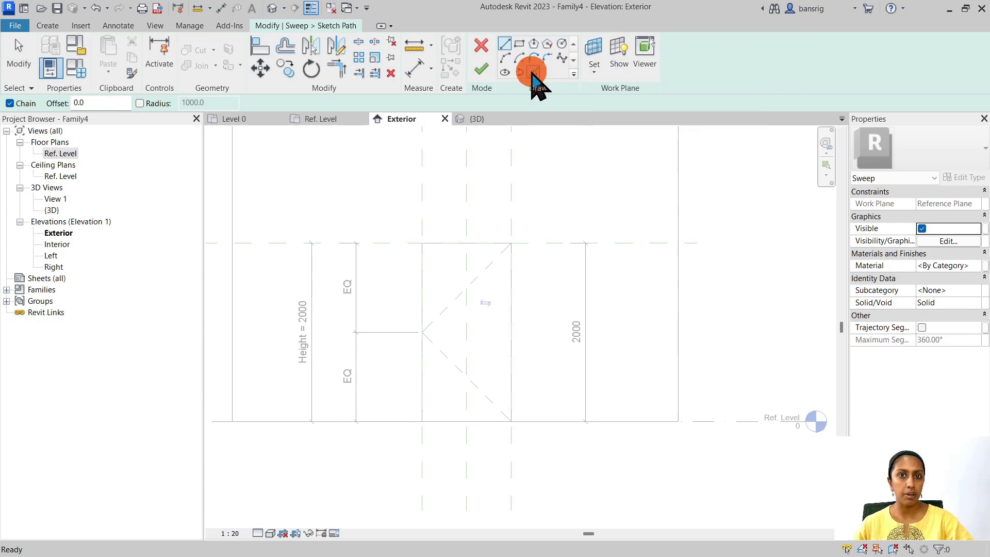
left_click(428, 294)
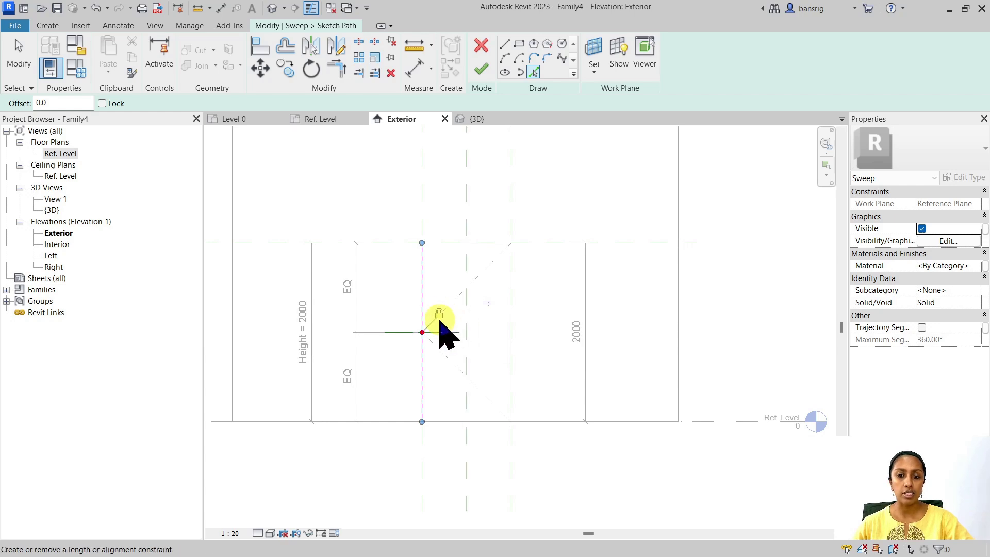
left_click(443, 252)
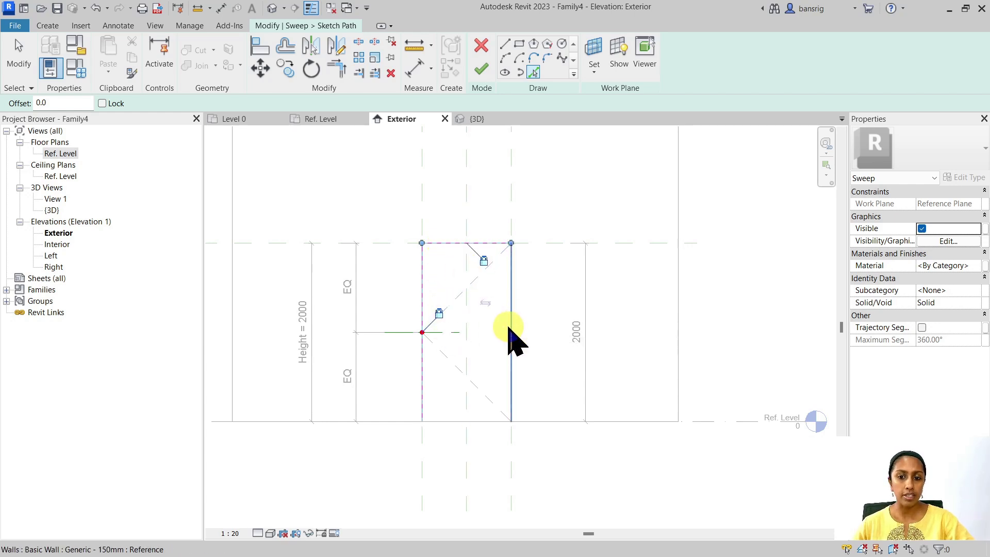
left_click(512, 299)
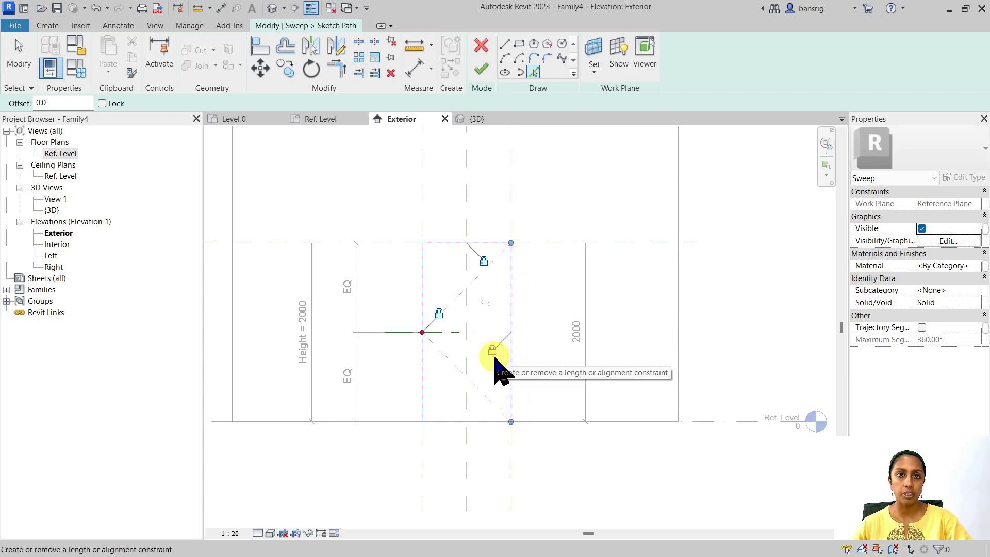
left_click(483, 73)
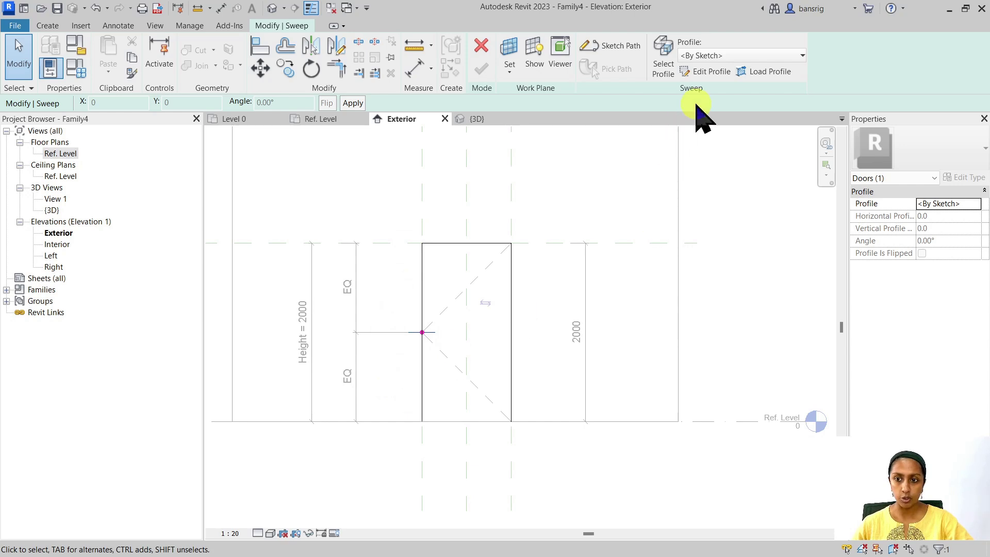
Sketch the sweep profile in the Ref. Level floor plan, running 20 toward the exterior, 15 into the opening and back to the wall's centre plane
left_click(708, 72)
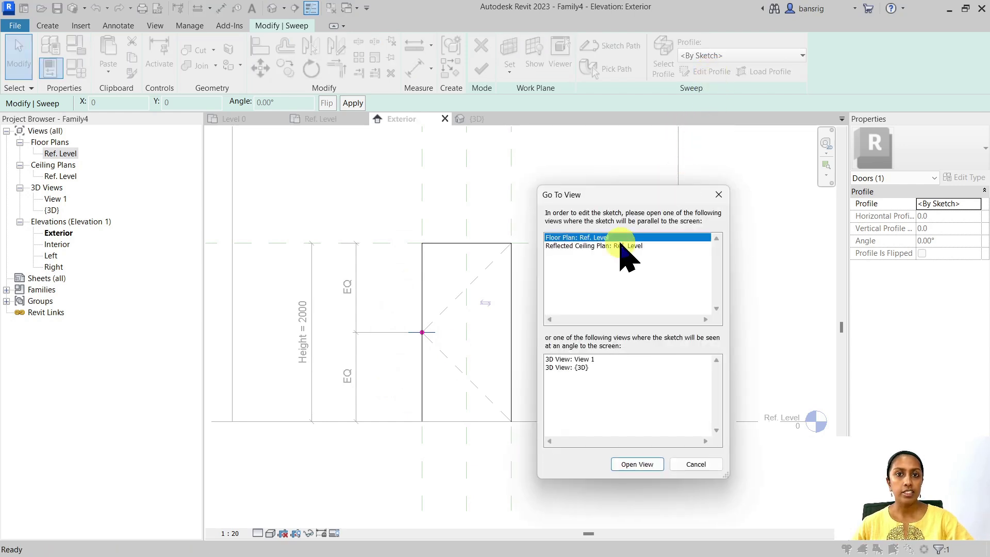
left_click(636, 464)
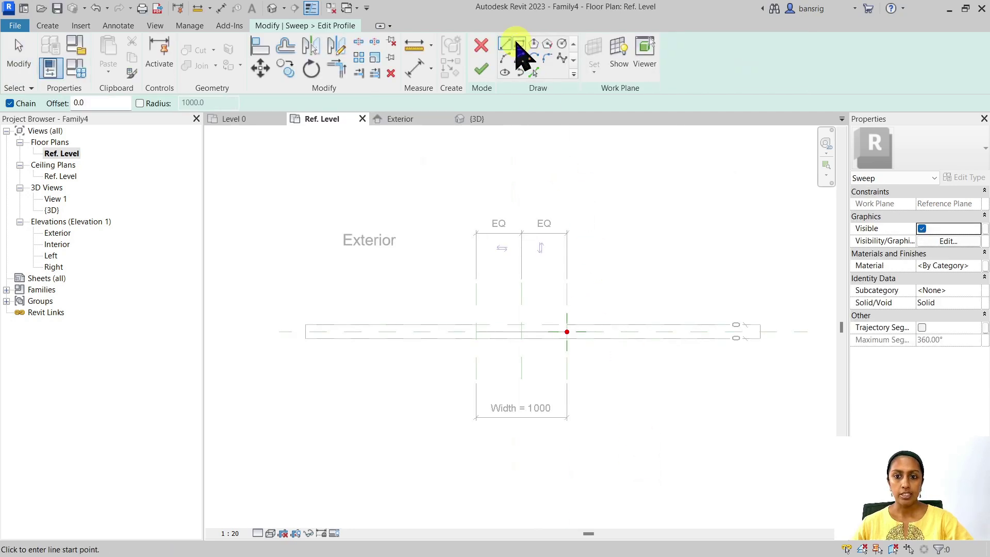
scroll(567, 329, "up", 5)
scroll(514, 324, "up", 4)
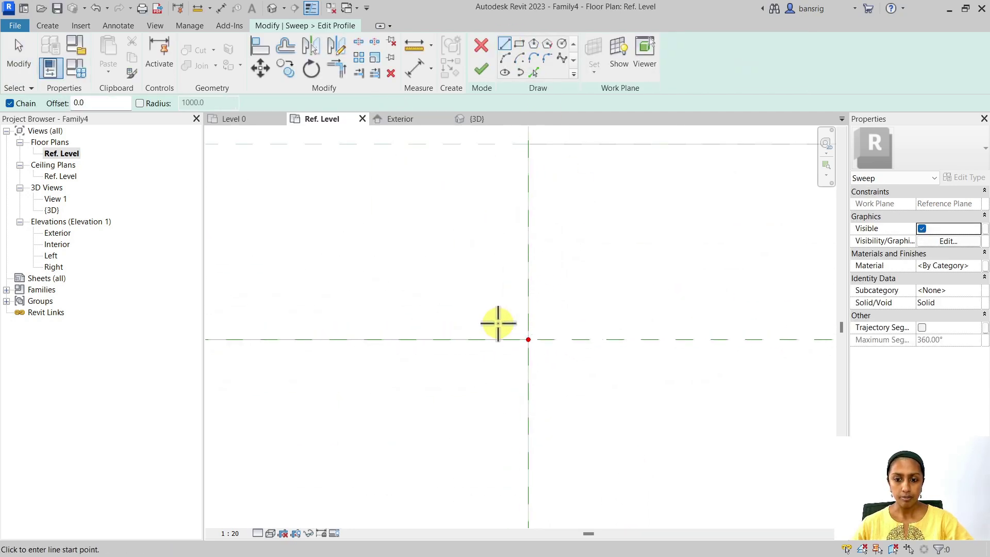
left_click(528, 339)
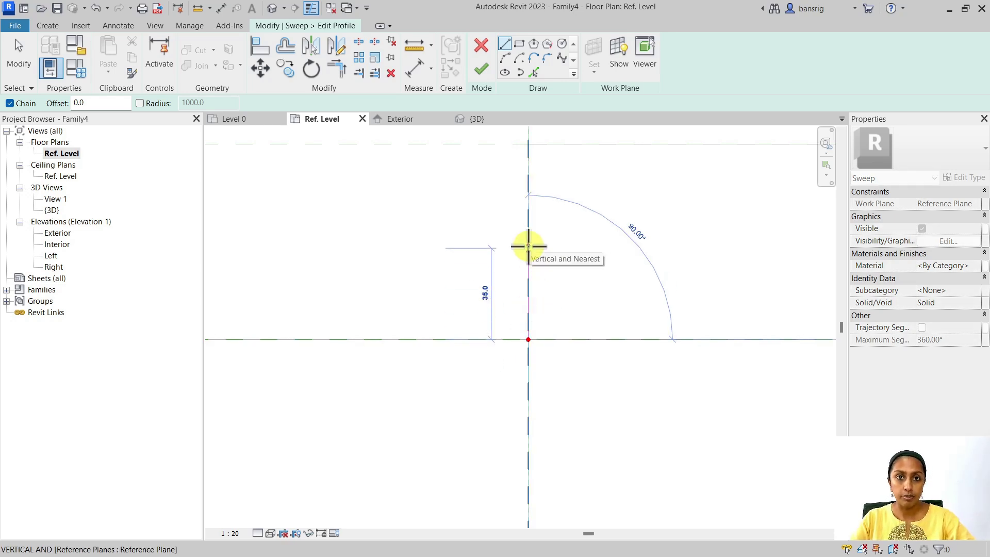
type("20")
key("Return")
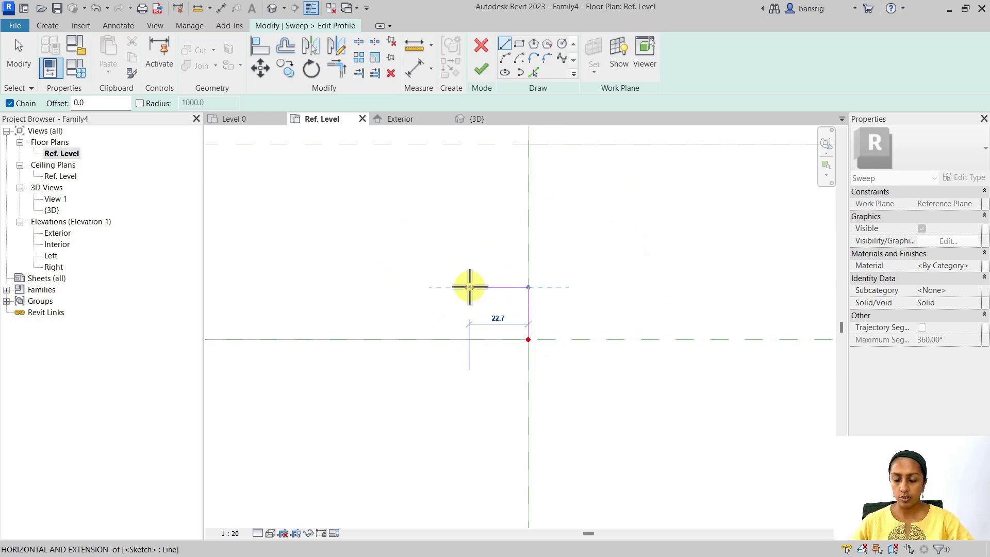
type("15")
key("Return")
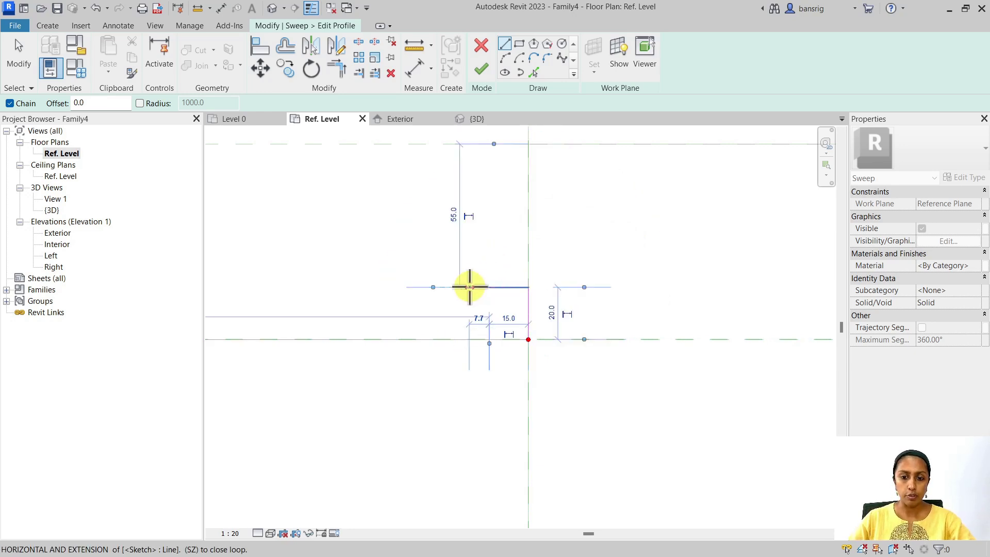
left_click(487, 340)
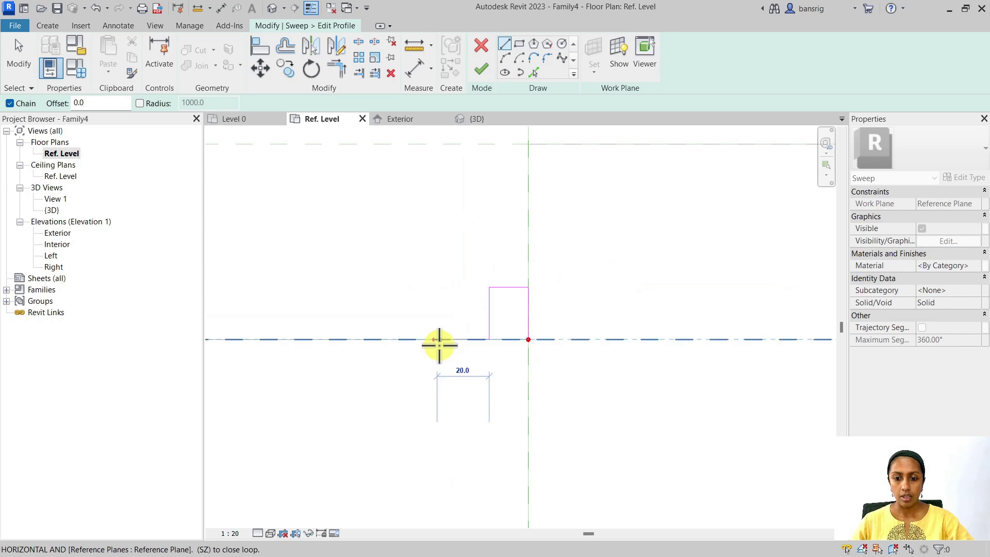
Continue the profile with lines 15 further into the opening, 20 toward the interior and back to the jamb's reference plane
type("15")
key("Return")
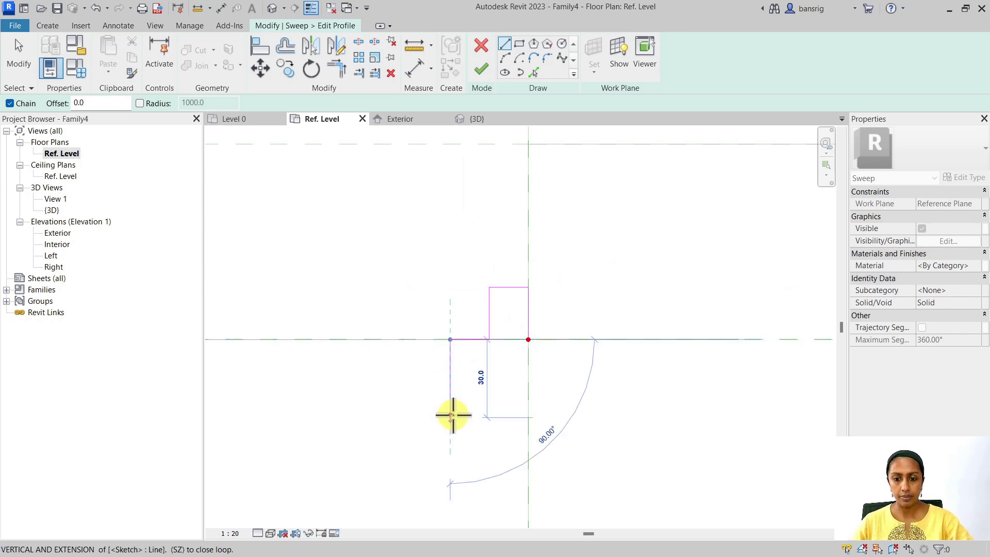
type("20")
key("Return")
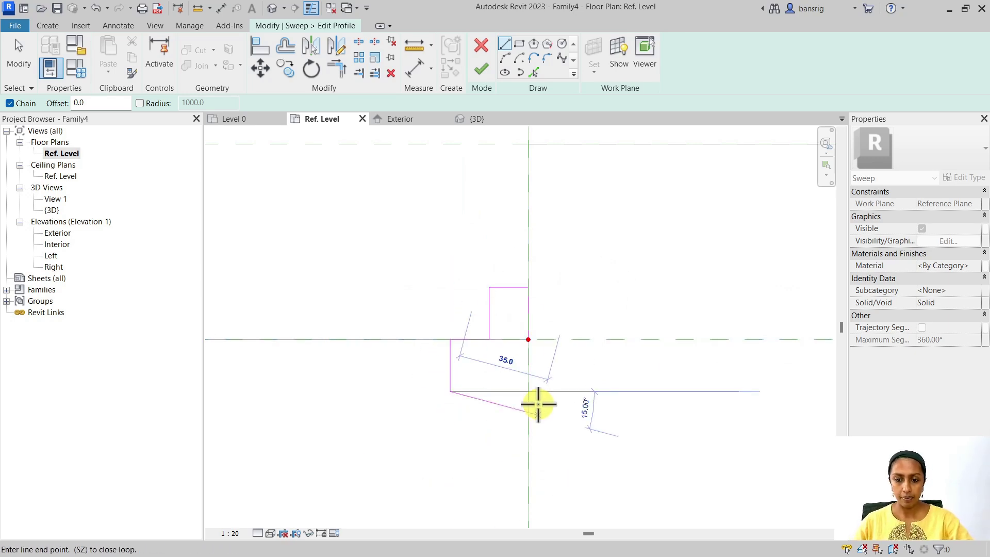
left_click(530, 390)
Close the stepped profile by trimming the jamb line and the interior-side line to a corner, and finish the profile and the sweep
key("t")
key("r")
left_click(529, 312)
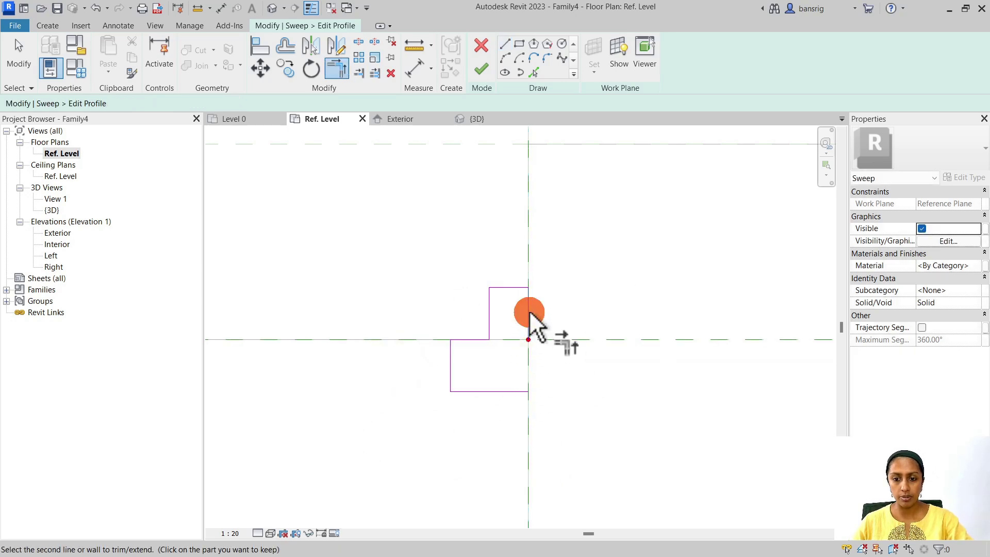
left_click(512, 391)
key("Escape")
key("Escape")
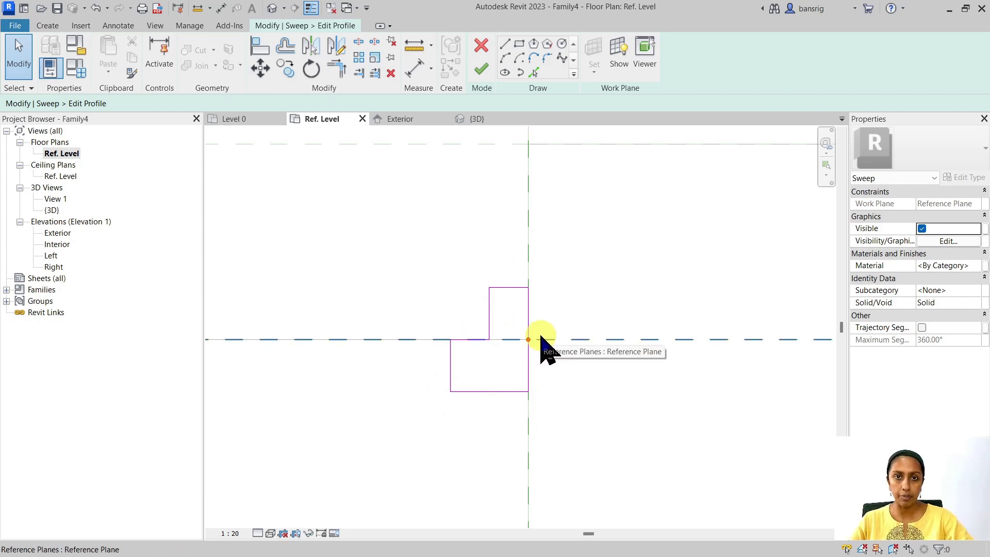
left_click(481, 69)
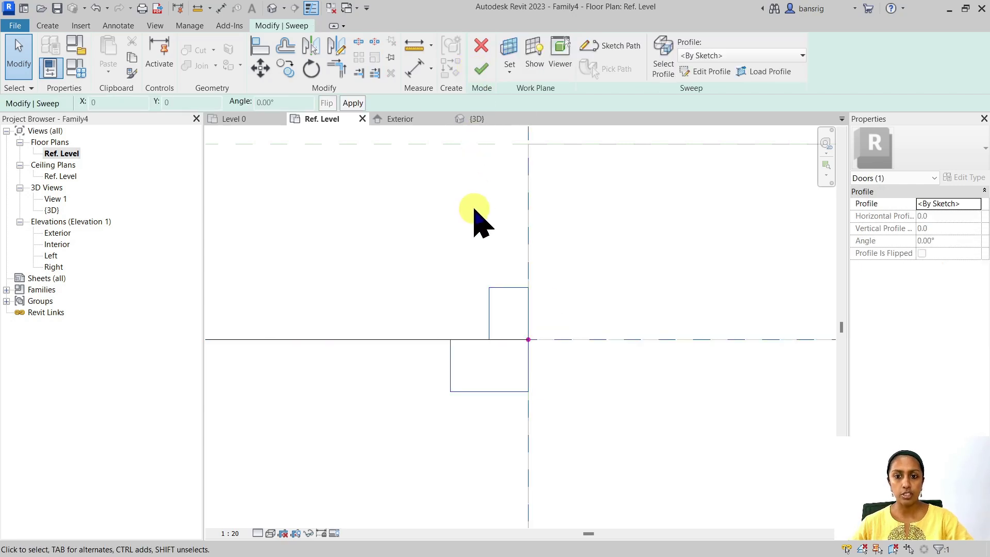
left_click(485, 71)
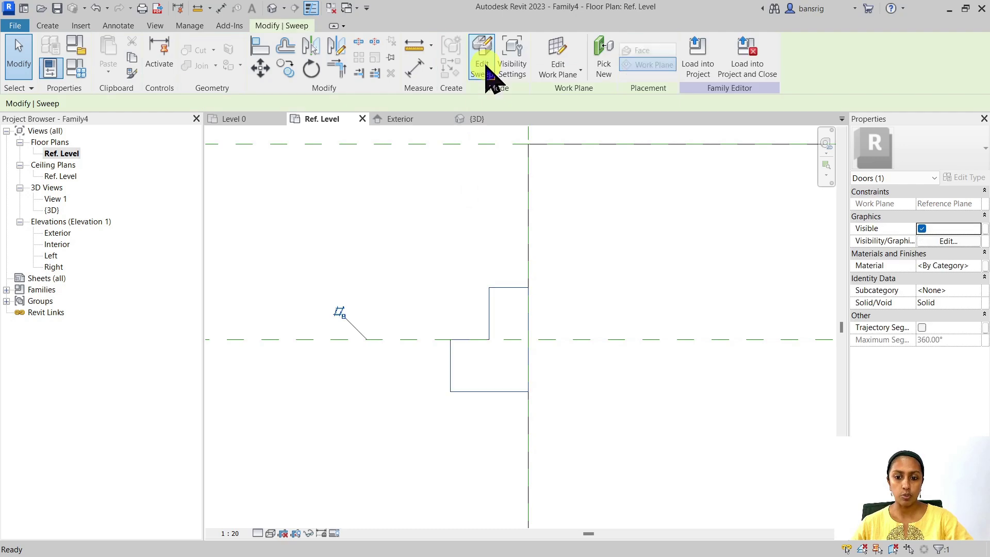
Flex the door family in the 3D view by setting Width to 1200 and Height to 2100, and check the frame from both sides
left_click(272, 8)
middle_click_drag(663, 514, 464, 281, "shift")
left_click(480, 454)
middle_click_drag(562, 476, 657, 438, "shift")
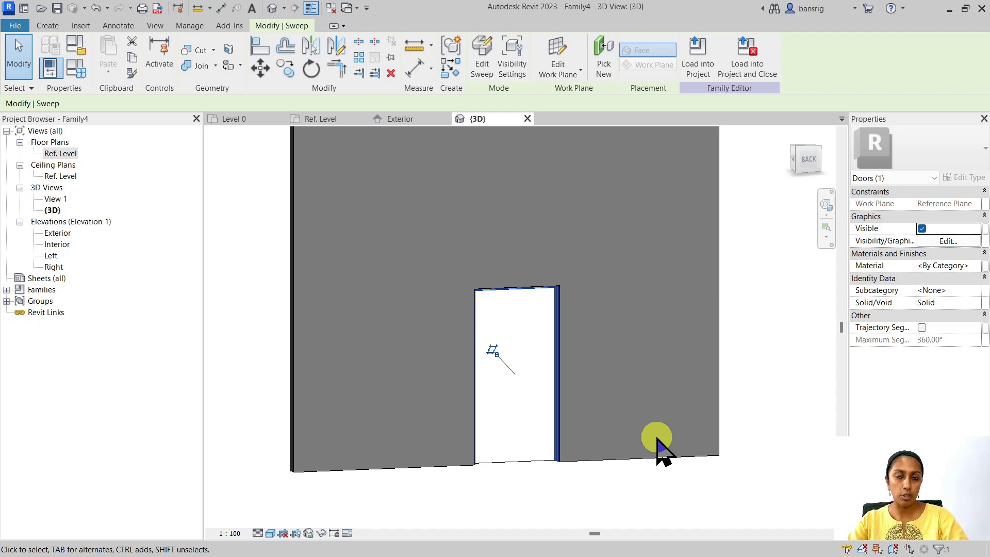
left_click(76, 68)
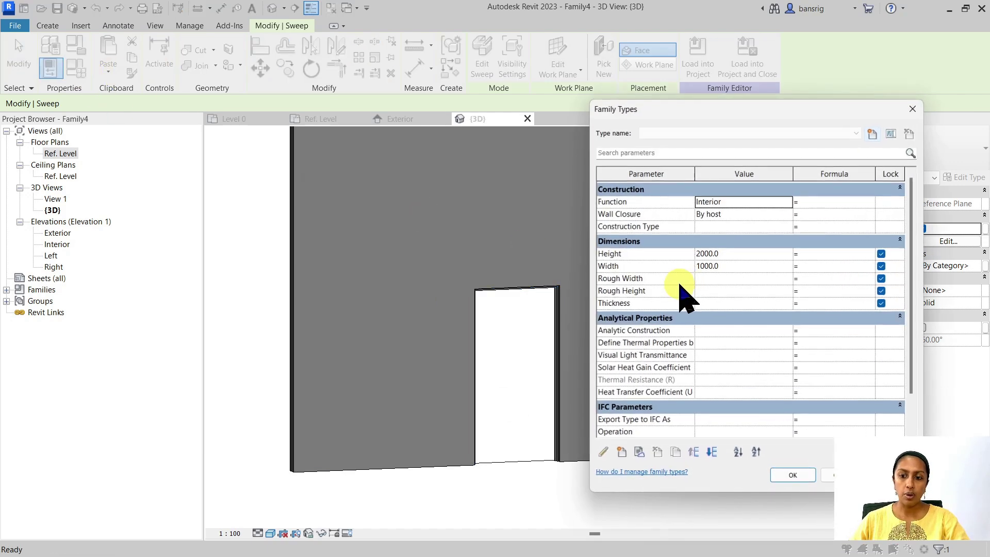
left_click(732, 266)
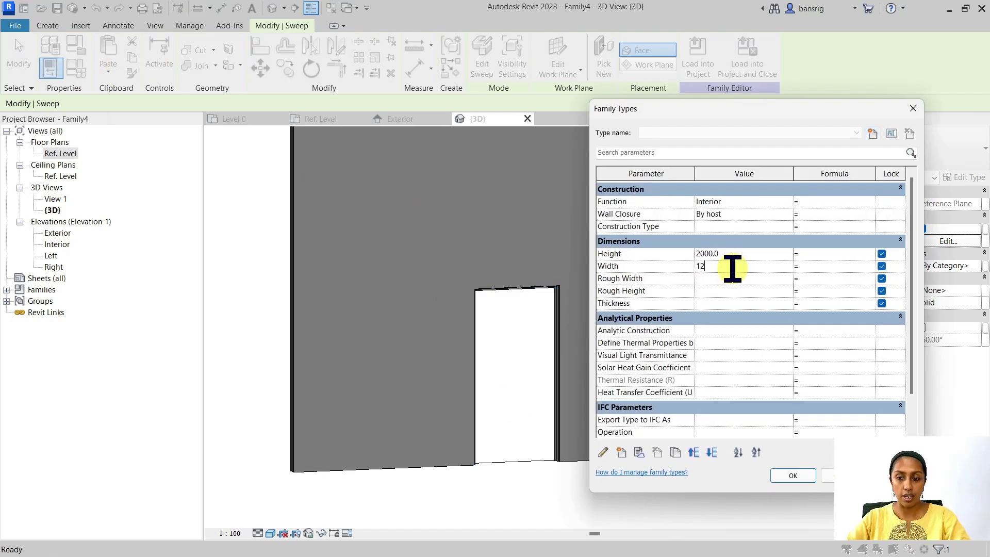
left_click(736, 253)
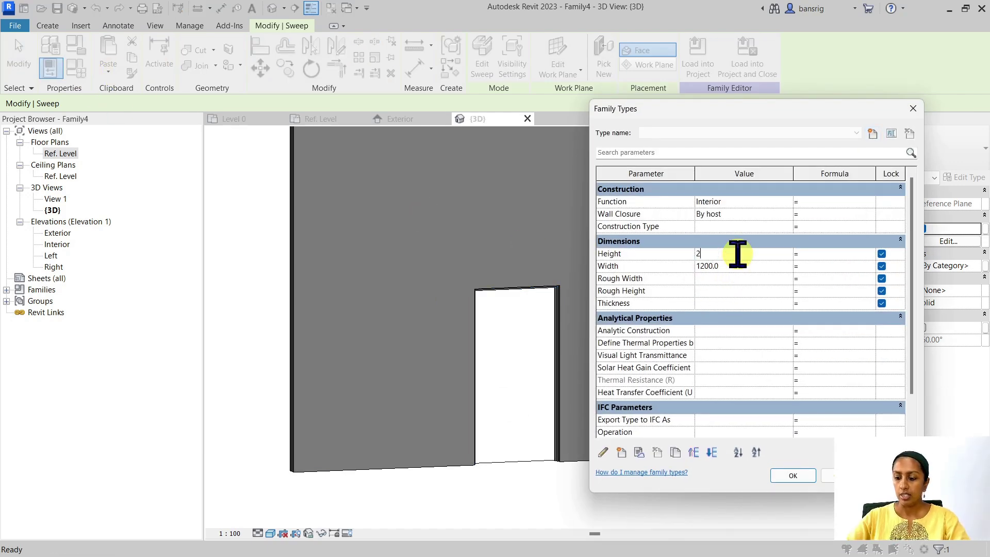
left_click(793, 476)
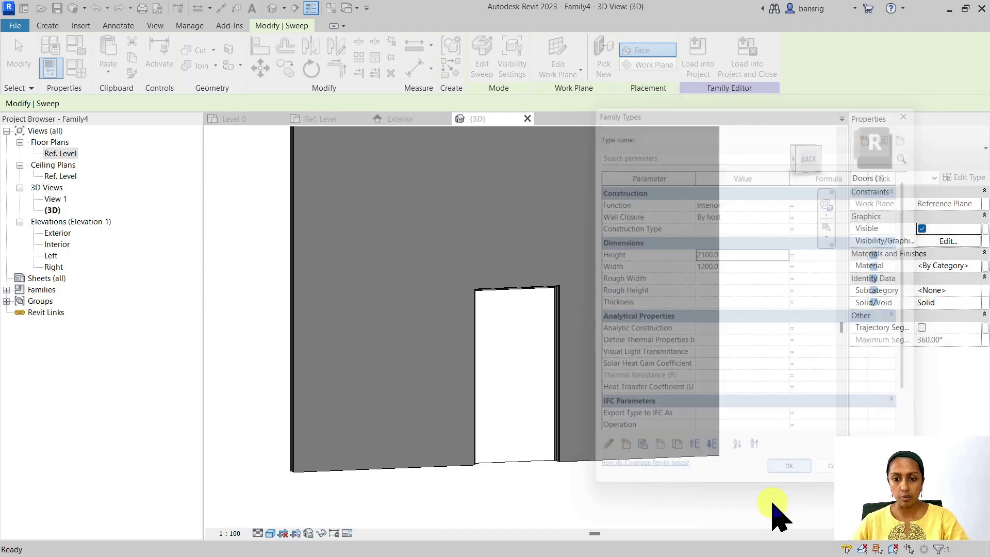
middle_click_drag(625, 512, 486, 485, "shift")
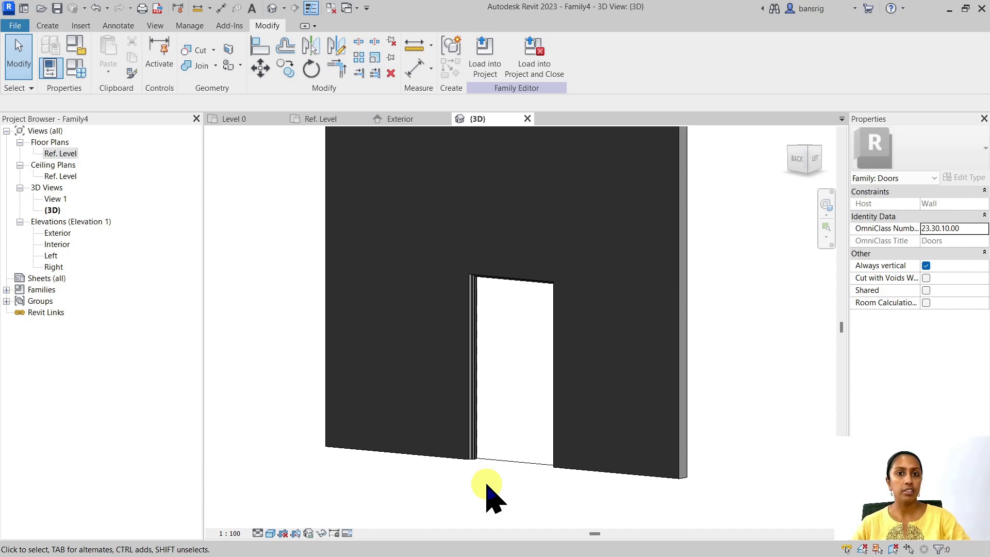
middle_click_drag(486, 485, 709, 477, "shift")
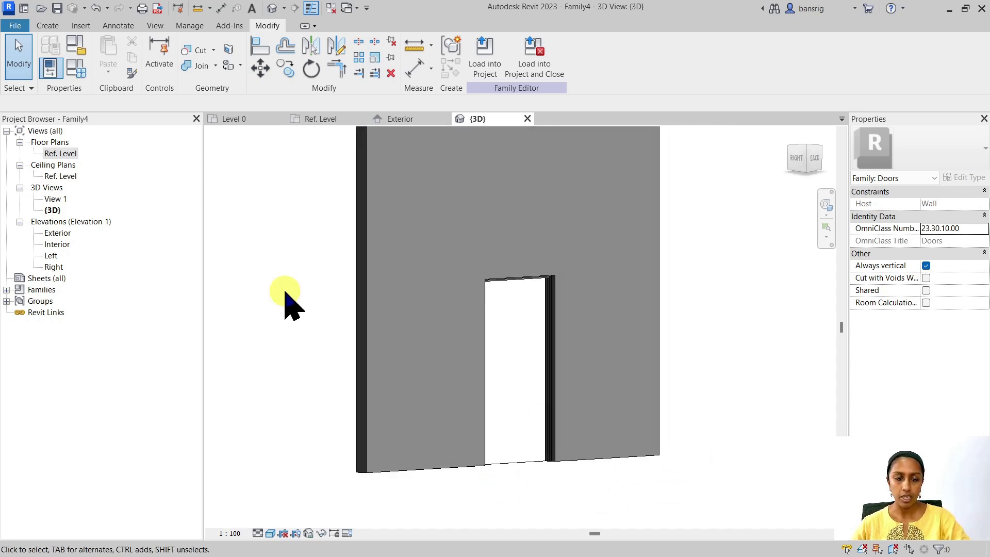
Select the door frame sweep and review its material assignment options, both family parameter association and the Material Browser, without assigning anything
left_click(548, 336)
left_click(976, 265)
key("Escape")
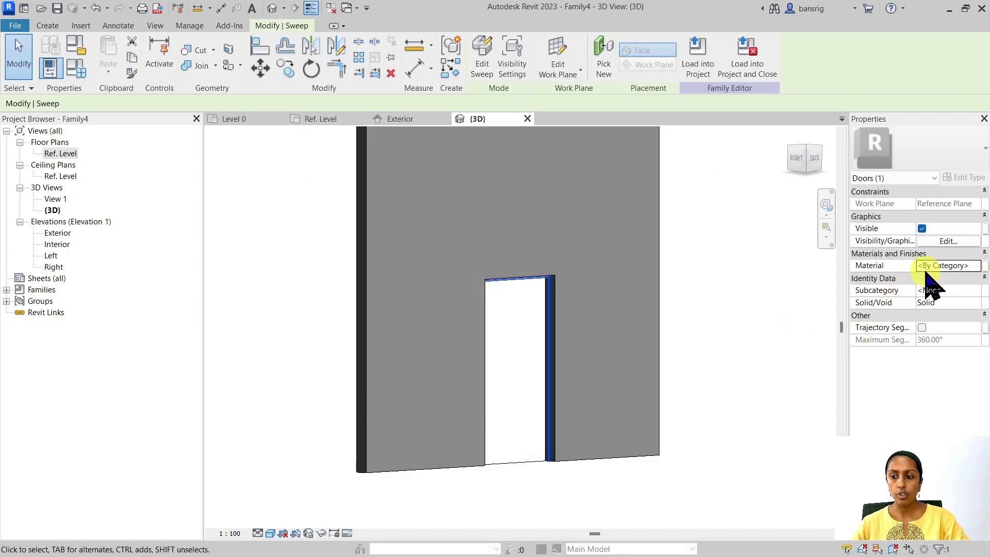
left_click(983, 266)
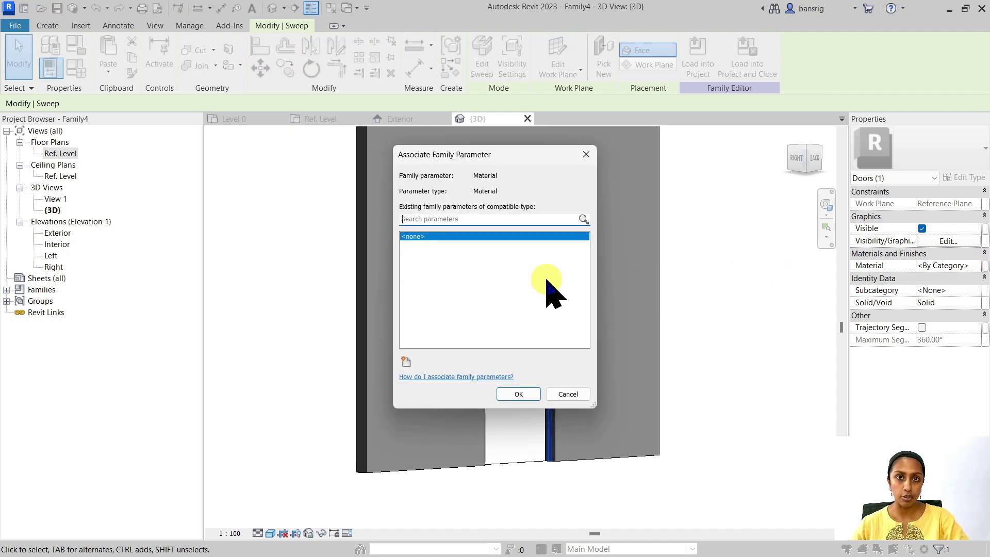
key("Escape")
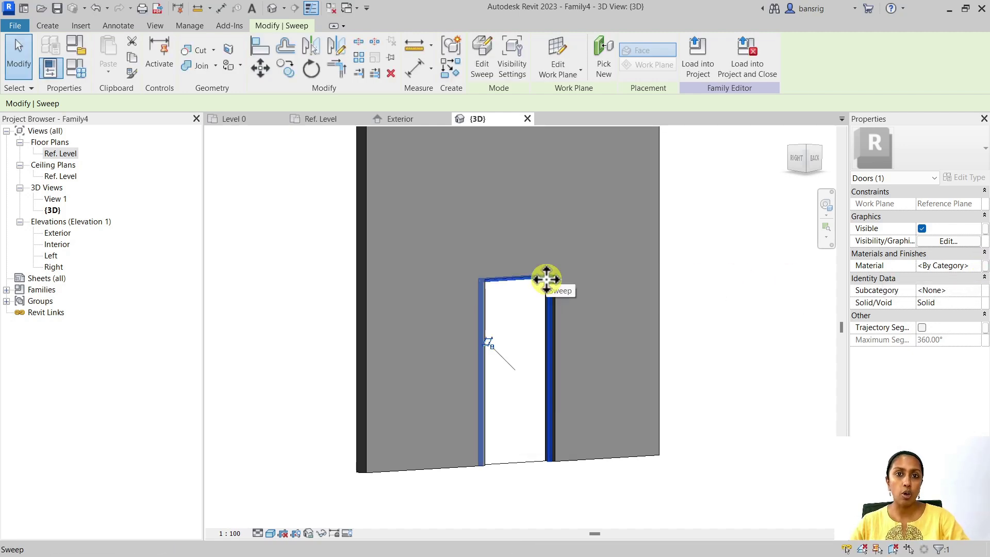
left_click(978, 266)
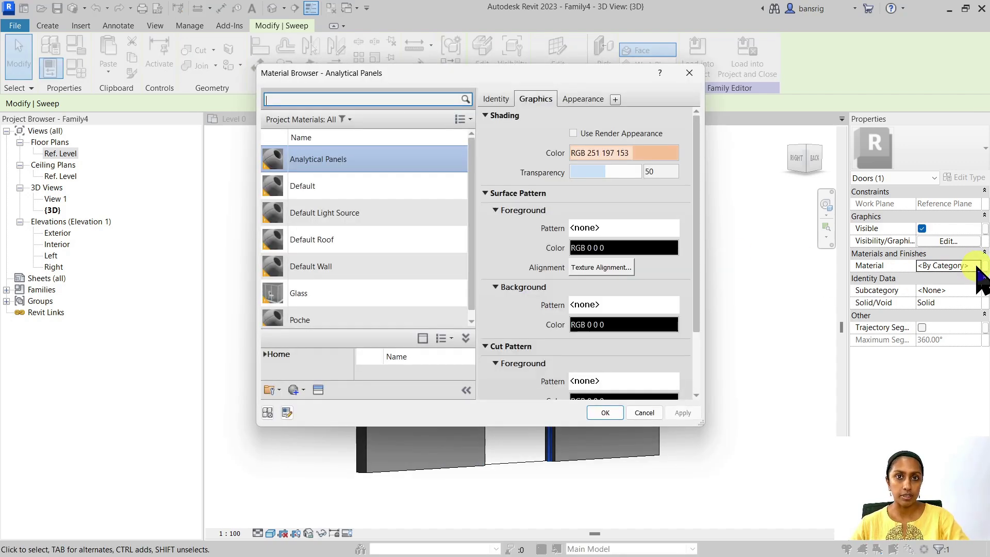
key("Escape")
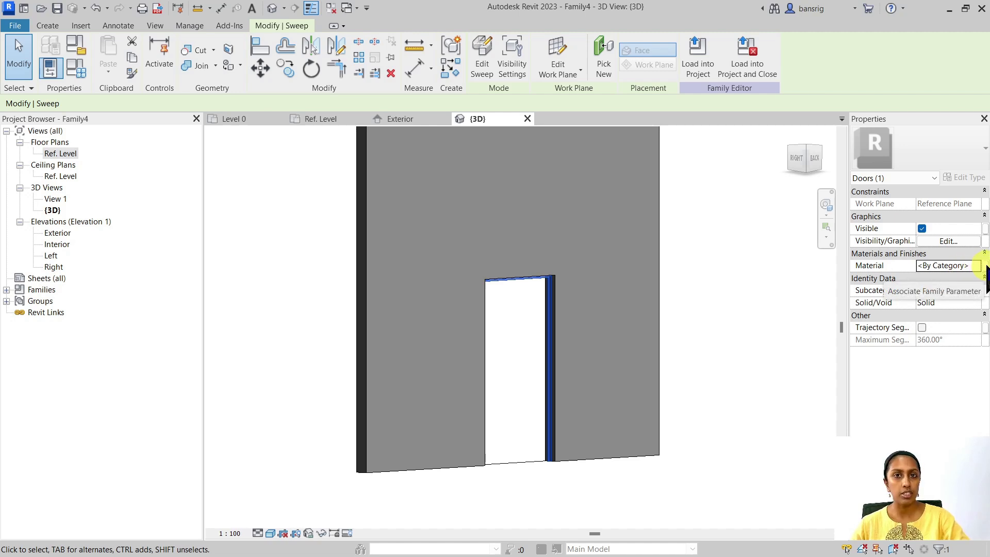
Associate the frame sweep's material with a new type parameter named Door Frame Material, grouped under Materials and Finishes
left_click(983, 266)
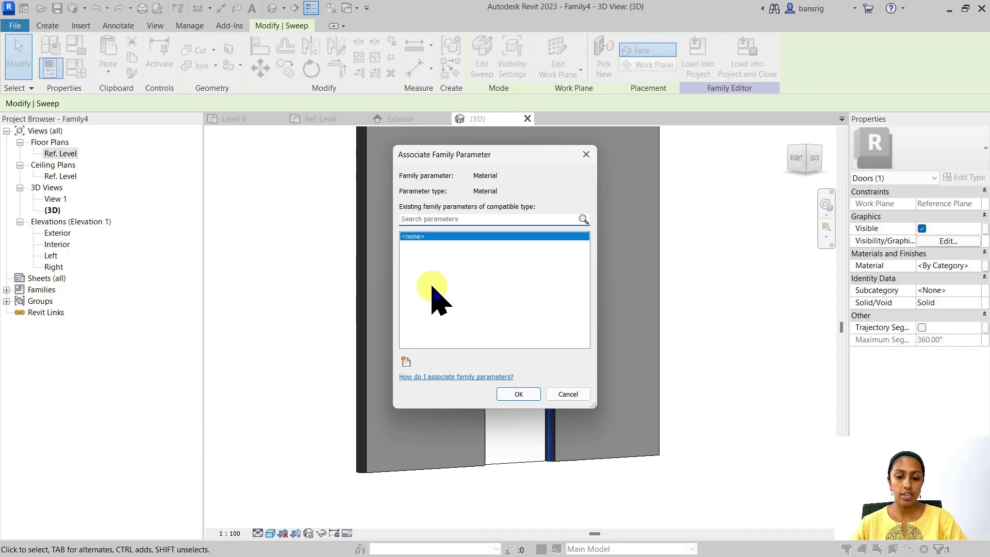
left_click(406, 361)
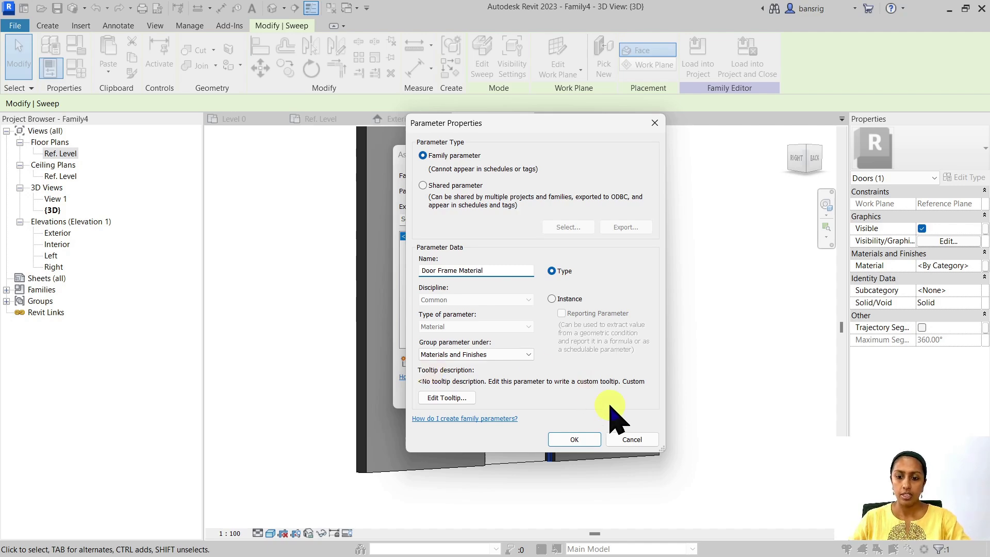
left_click(574, 439)
left_click(517, 392)
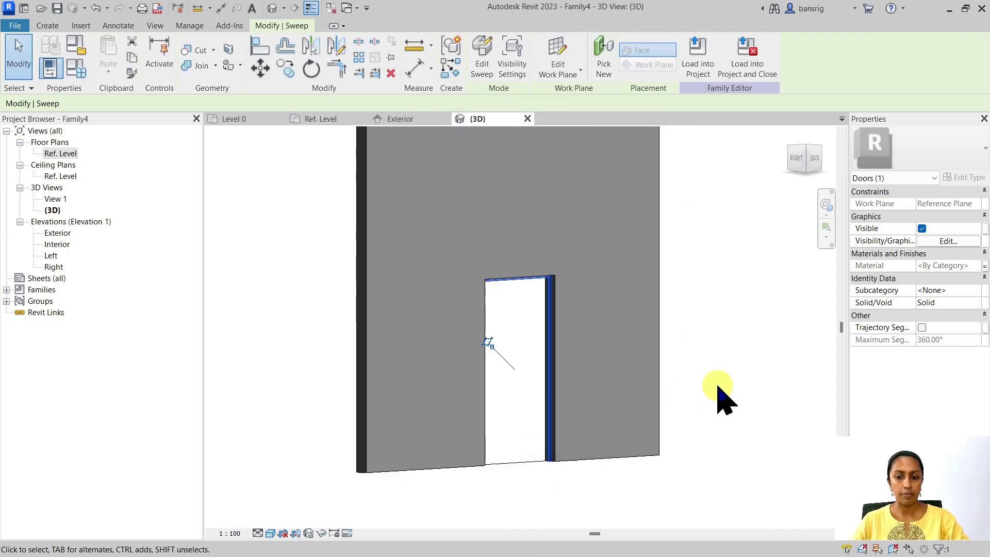
left_click(718, 393)
In the family types, edit the Door Frame Material value and duplicate the Default material as Wood Frame
left_click(62, 69)
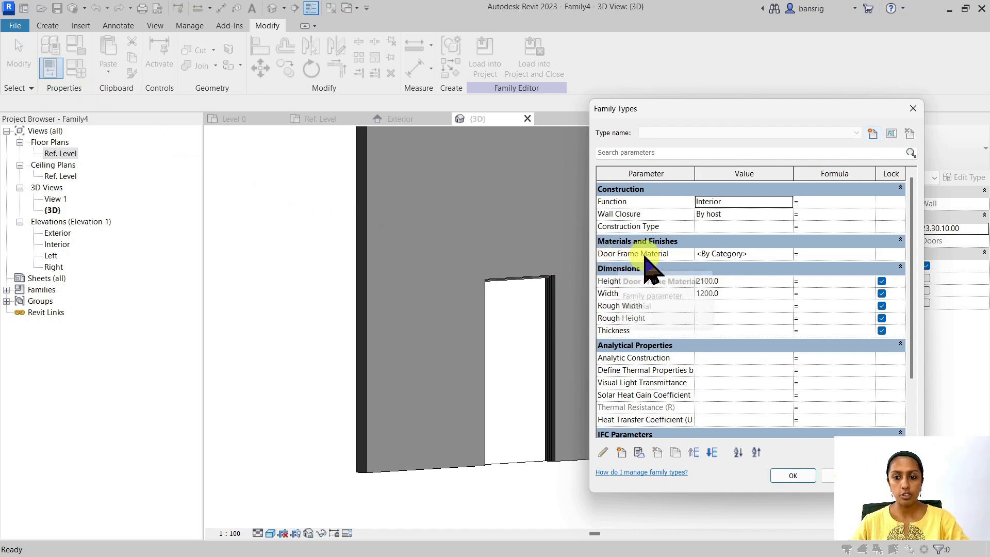
left_click(780, 253)
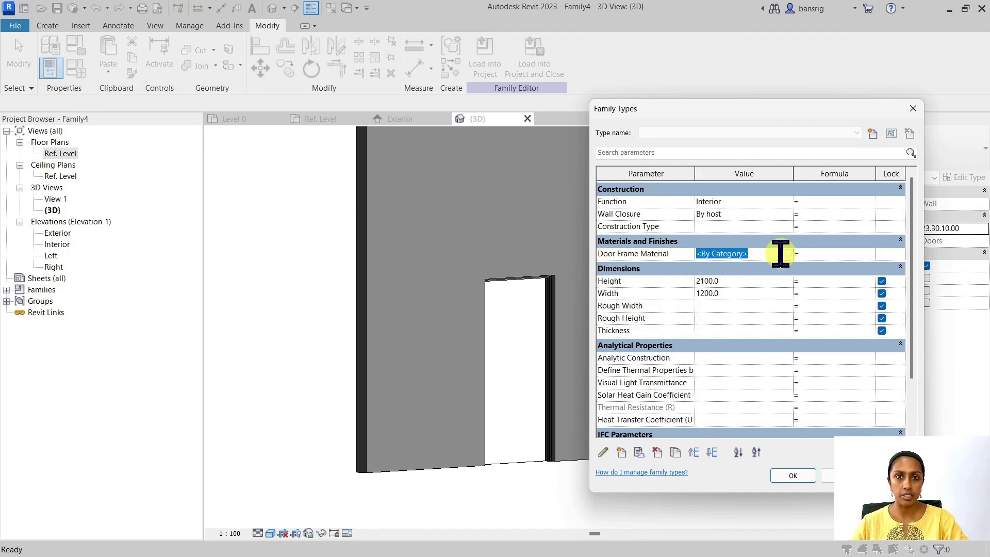
left_click(789, 253)
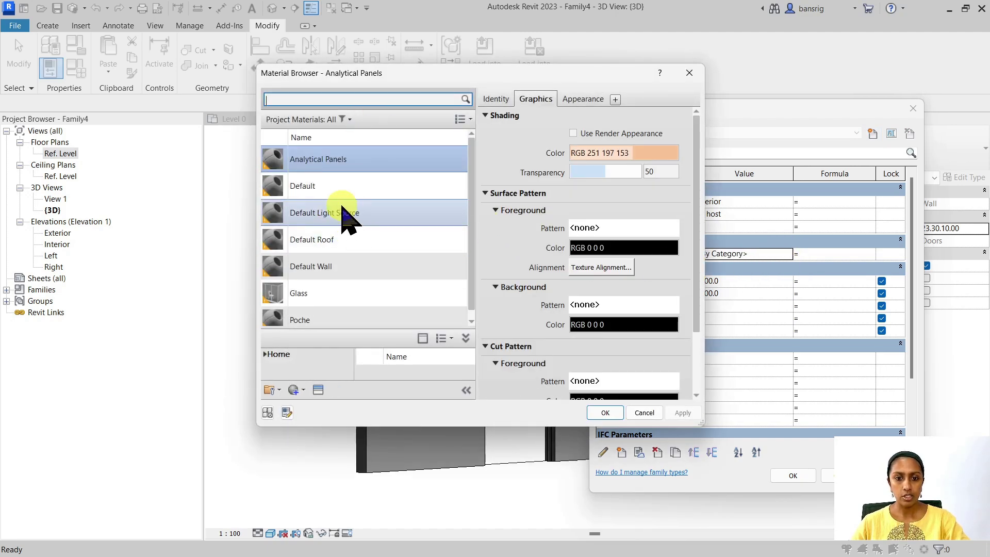
left_click(324, 188)
right_click(297, 189)
left_click(359, 216)
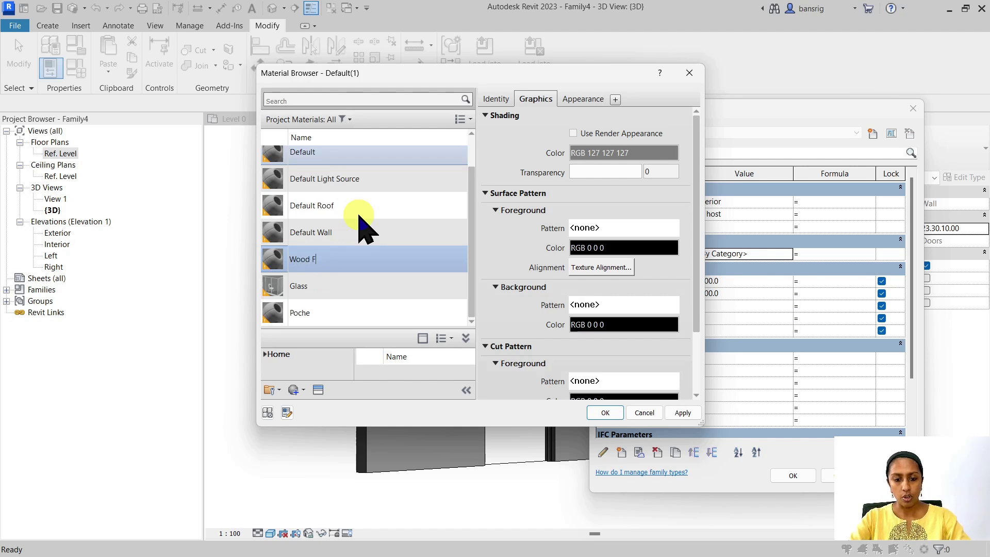
Enable Use Render Appearance for Wood Frame, replace its appearance asset with Cherry, and apply the material to the door frame
left_click(574, 133)
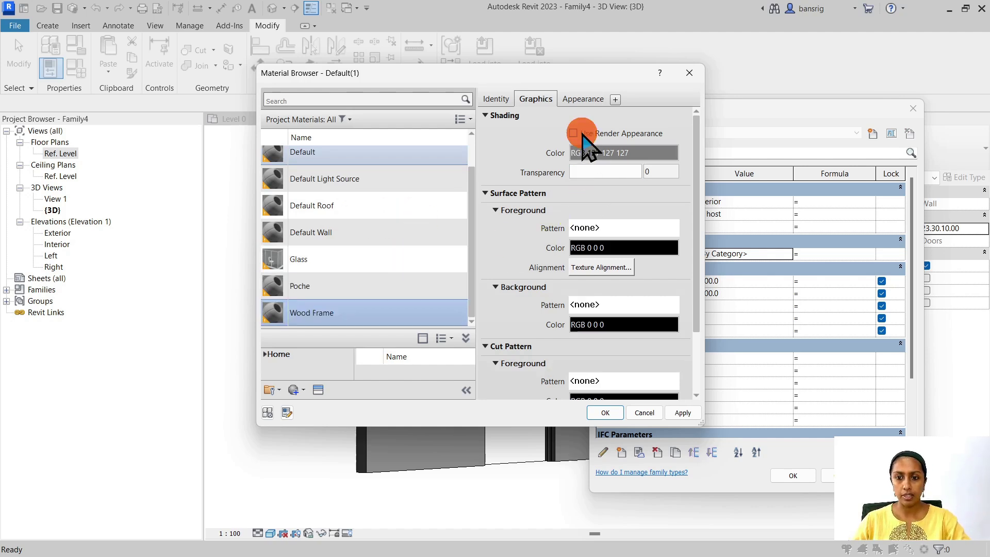
left_click(581, 99)
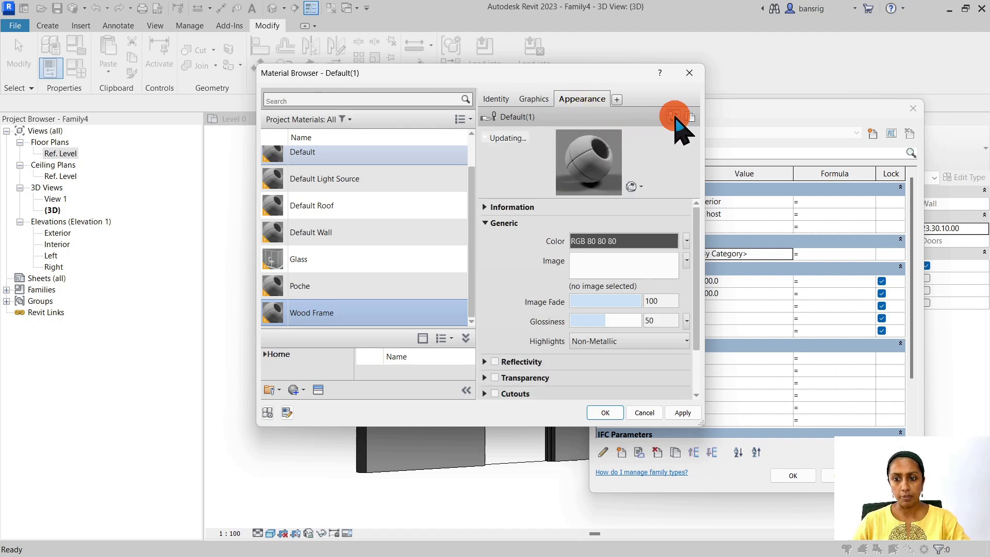
left_click(673, 117)
left_click(262, 32)
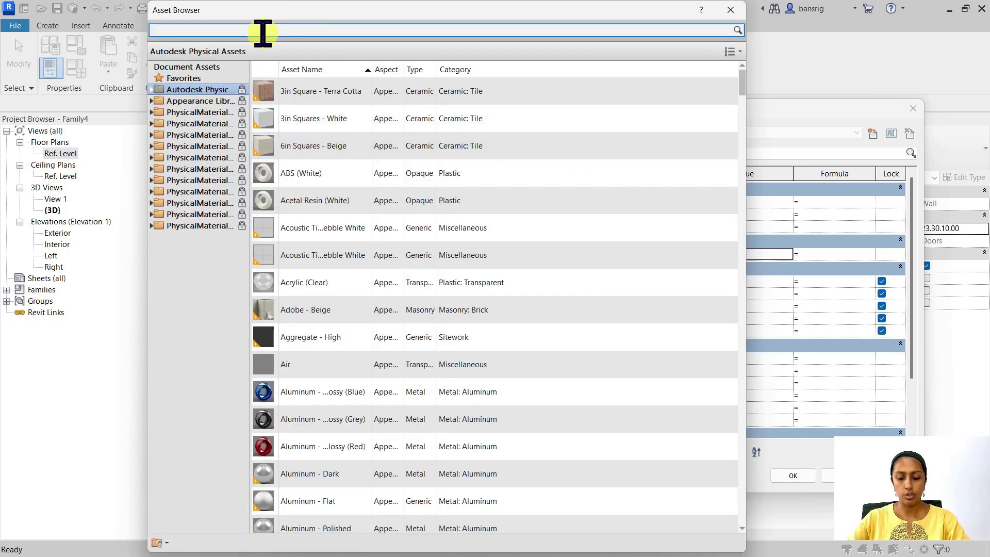
type("wood")
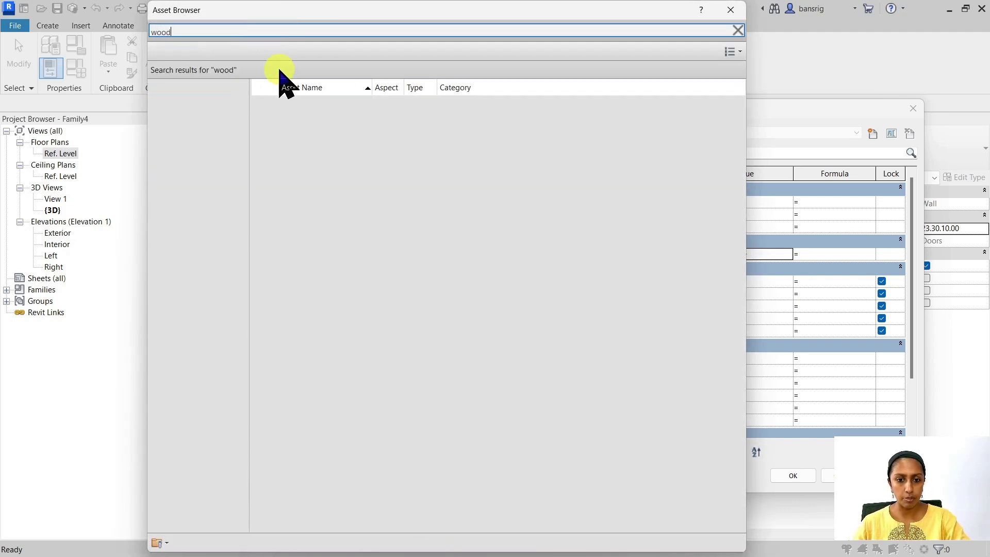
left_click(310, 388)
left_click(730, 10)
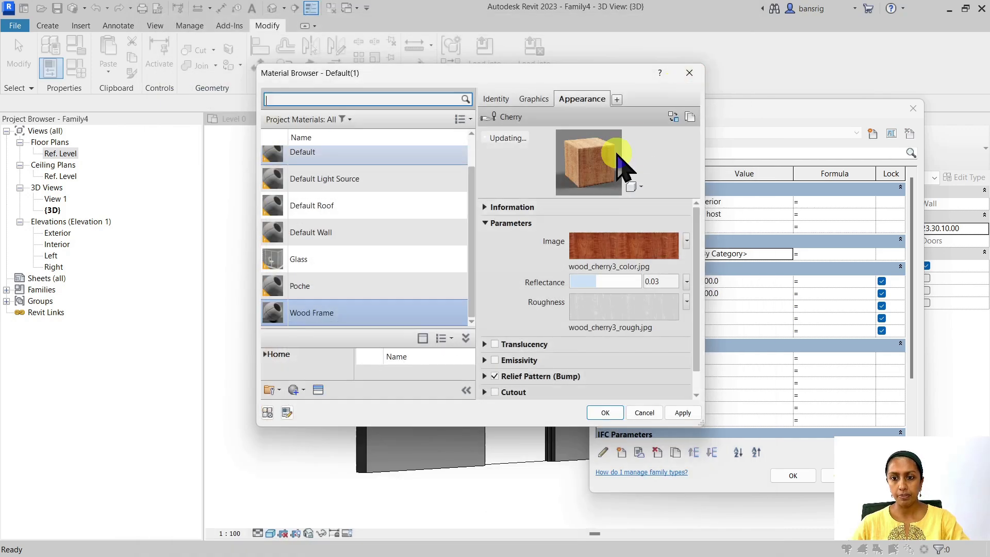
left_click(588, 410)
left_click(792, 475)
middle_click_drag(737, 374, 502, 340, "shift")
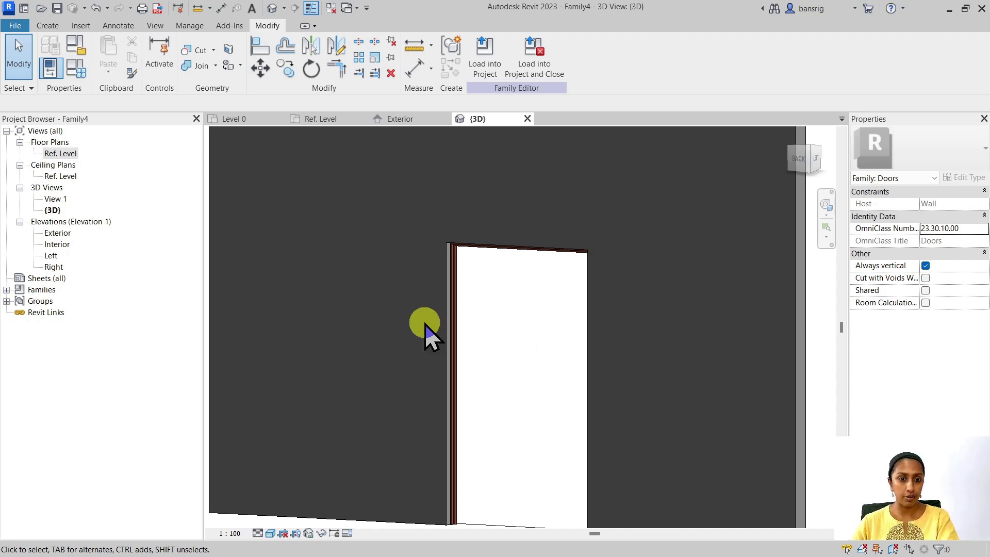
In the Ref. Level plan, set the work plane to the reference plane along the wall's centre and open the Exterior elevation
double_click(57, 153)
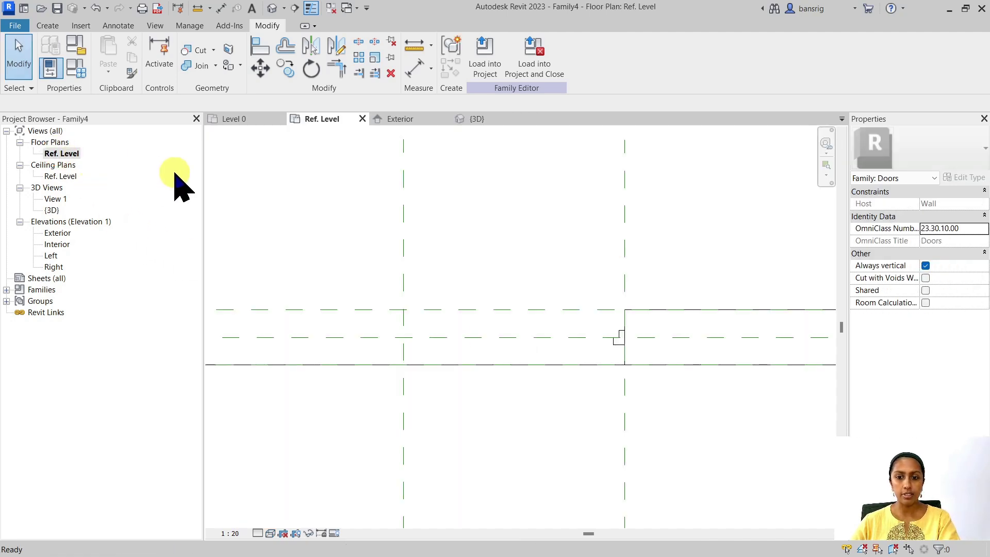
left_click(48, 25)
left_click(762, 52)
left_click(469, 282)
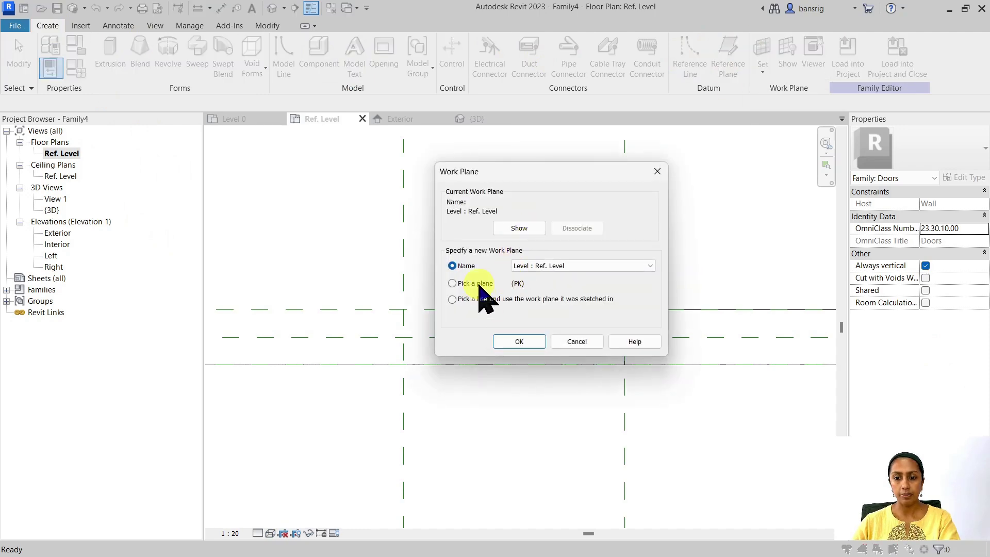
left_click(519, 339)
scroll(661, 347, "down", 1)
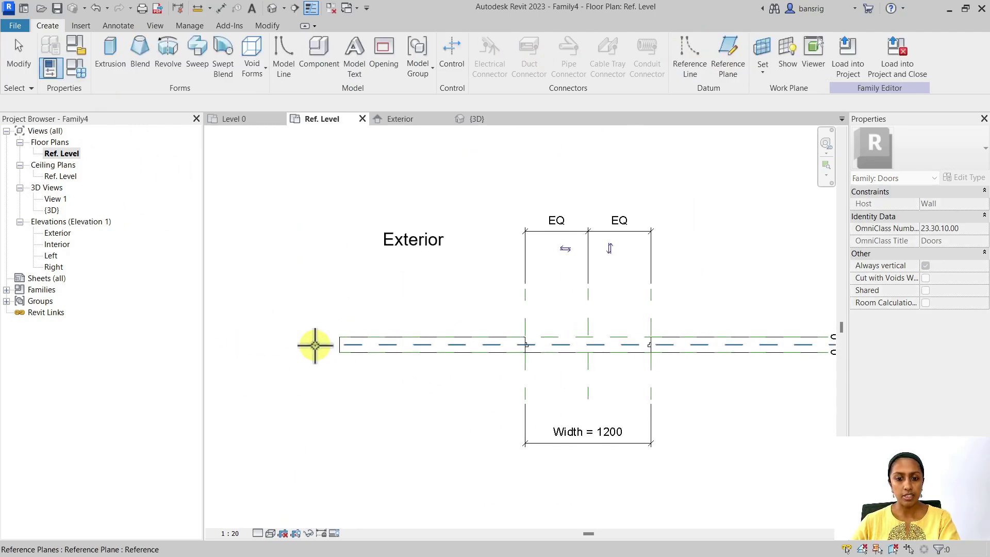
left_click(315, 344)
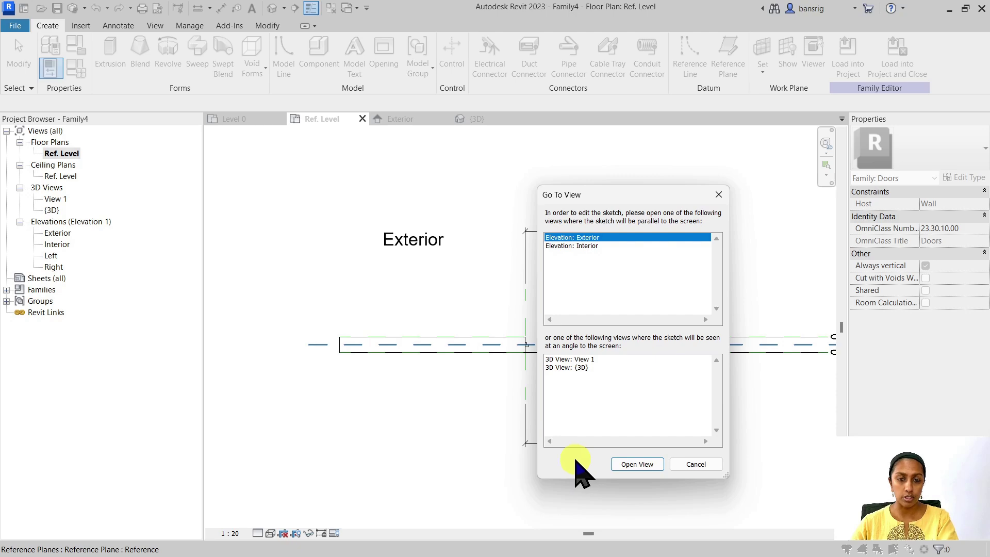
left_click(637, 464)
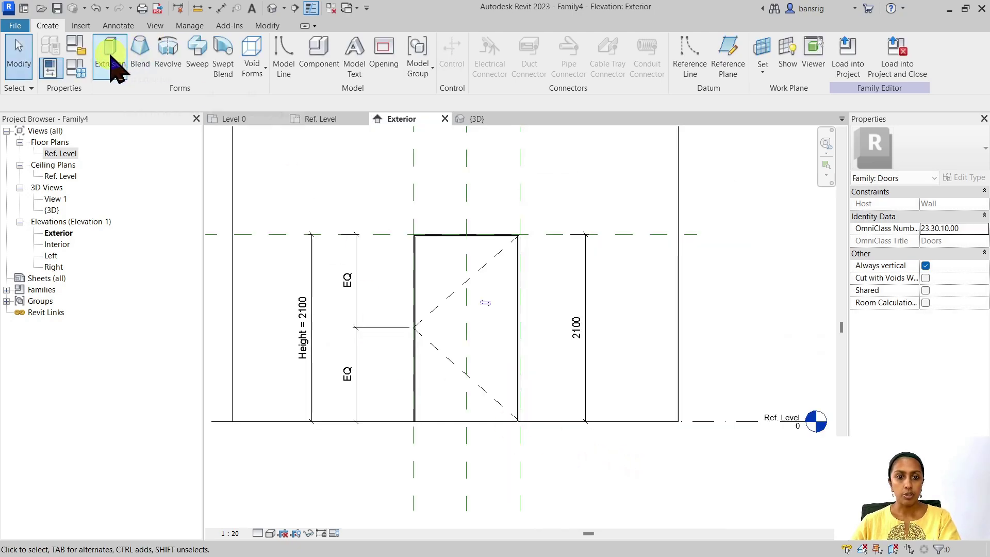
Start an Extrusion and sketch a rectangle for the door panel from the frame's upper-left rebate corner to its lower-right corner
left_click(115, 67)
left_click(519, 44)
scroll(412, 241, "up", 1)
scroll(412, 241, "up", 7)
left_click(436, 181)
scroll(353, 159, "down", 5)
middle_click_drag(559, 490, 548, 283)
scroll(598, 396, "up", 3)
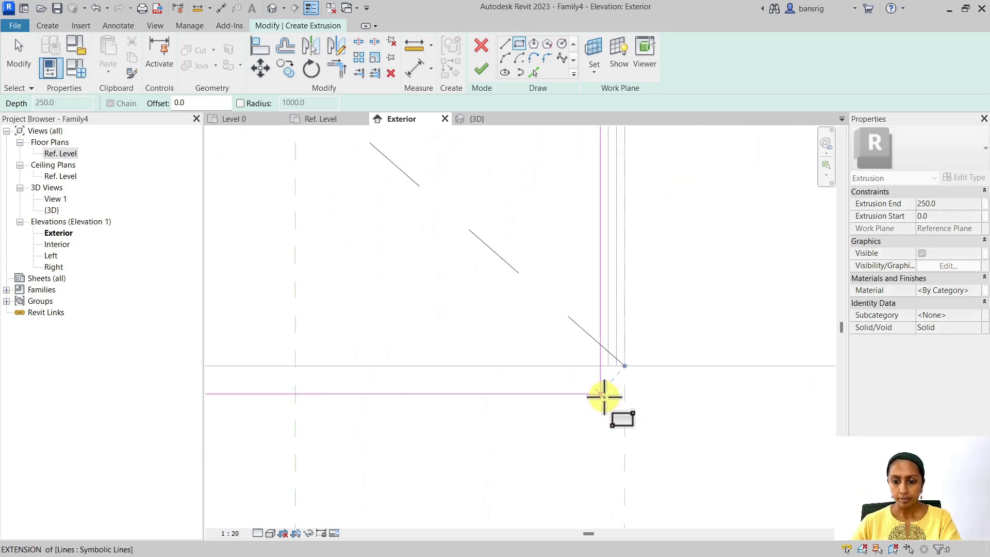
left_click(624, 365)
scroll(656, 438, "down", 3)
scroll(659, 429, "down", 3)
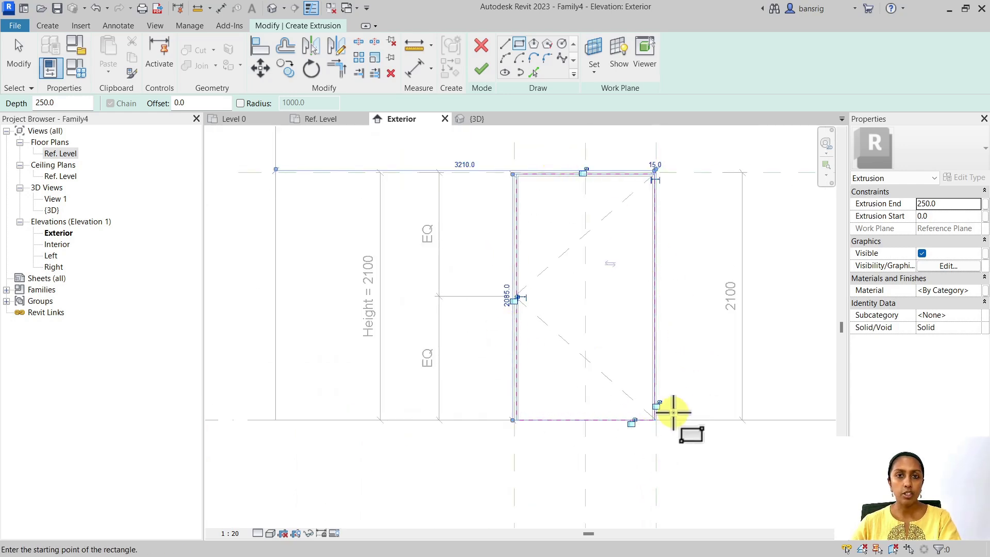
Lock all four sides of the door panel rectangle to their aligned references and finish the extrusion
left_click(633, 424)
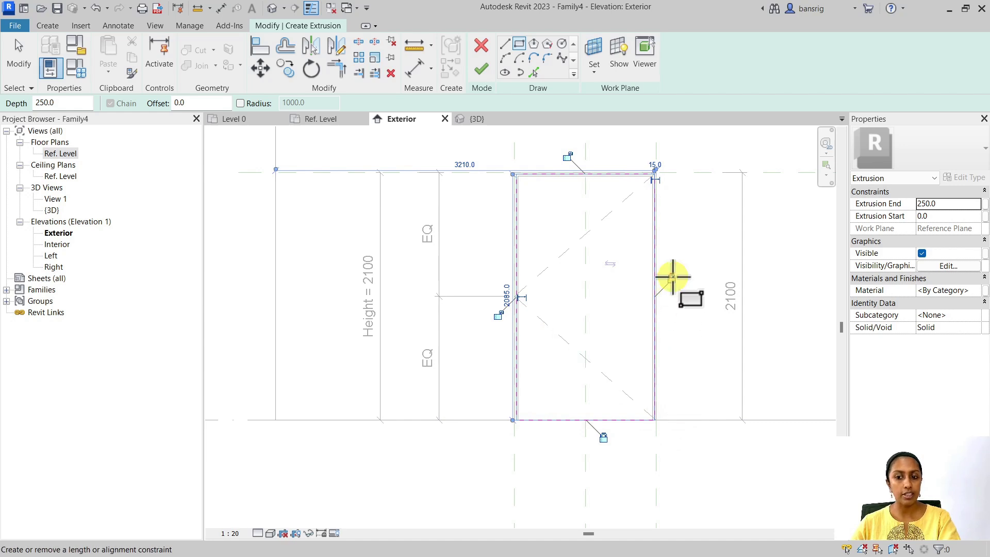
left_click(493, 316)
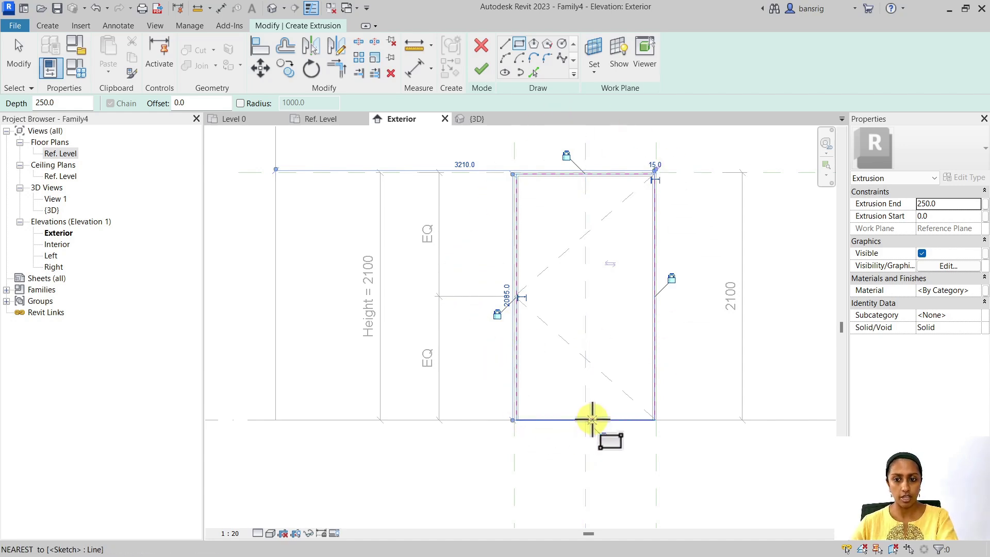
left_click(481, 69)
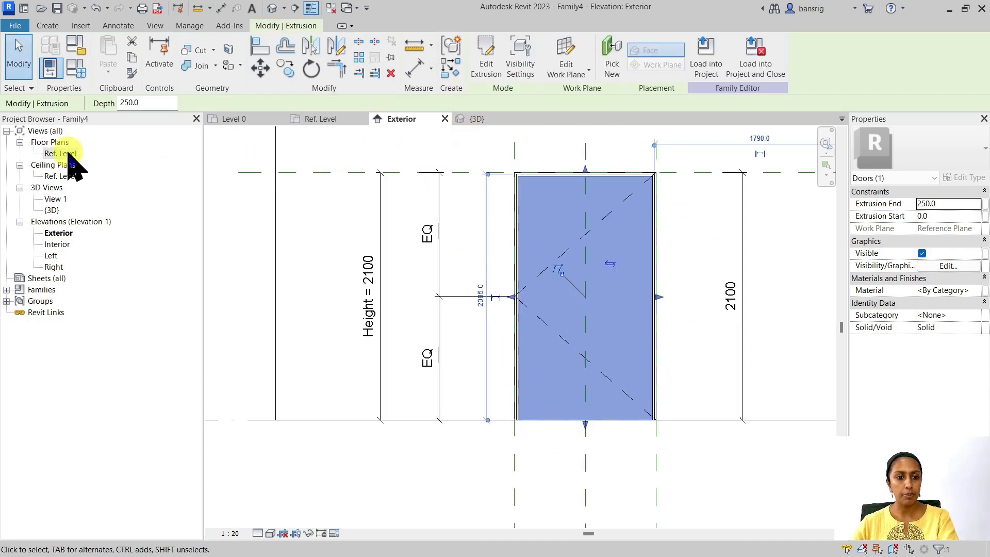
In the Ref. Level plan, stretch the panel's extrusion end to -20, flush with the frame edge, and lock that face
left_click(68, 154)
double_click(68, 154)
scroll(599, 369, "up", 3)
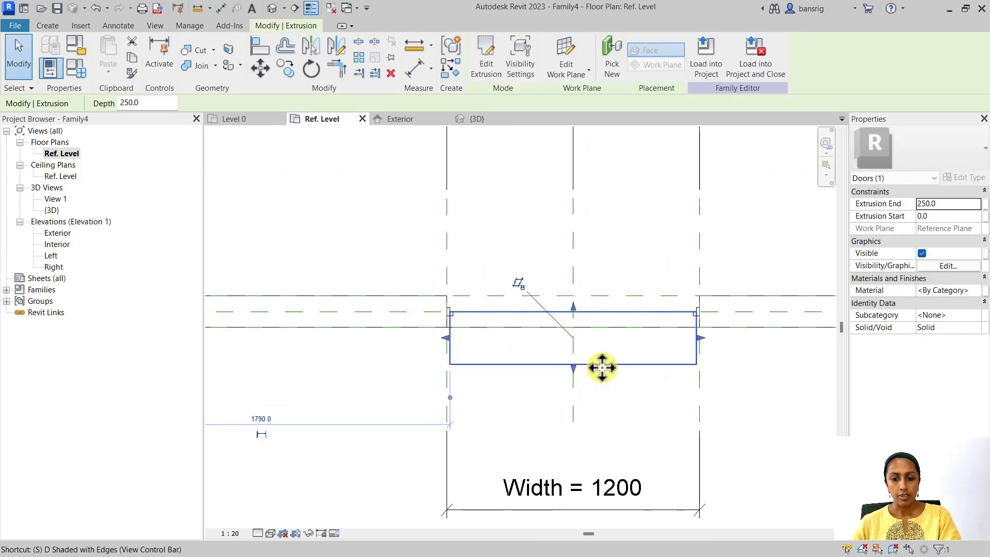
scroll(600, 372, "up", 2)
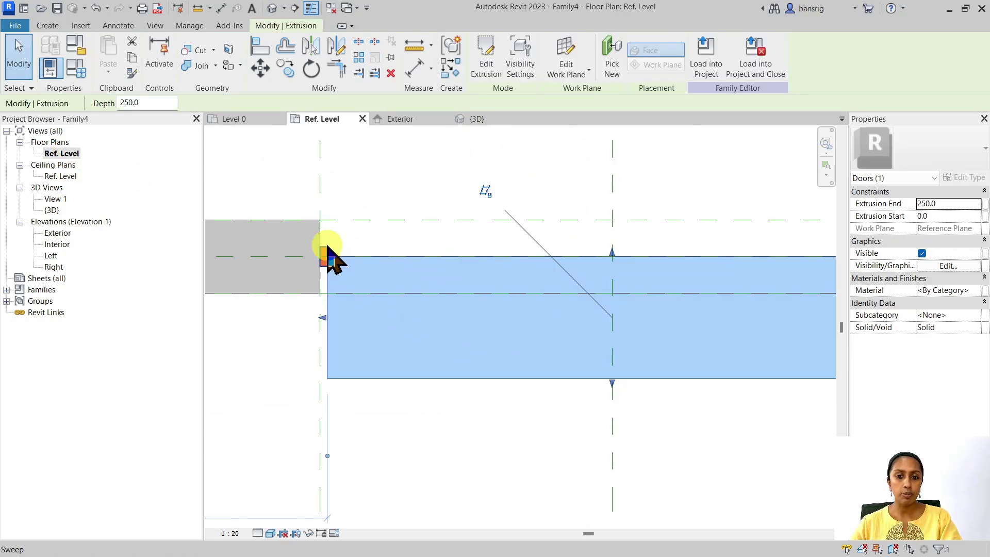
left_click_drag(613, 384, 618, 246)
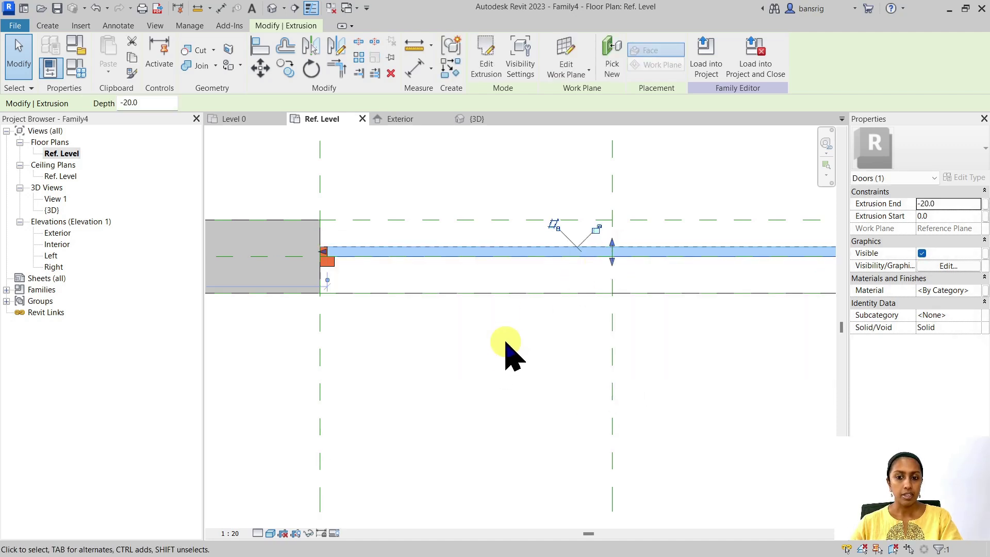
left_click(597, 228)
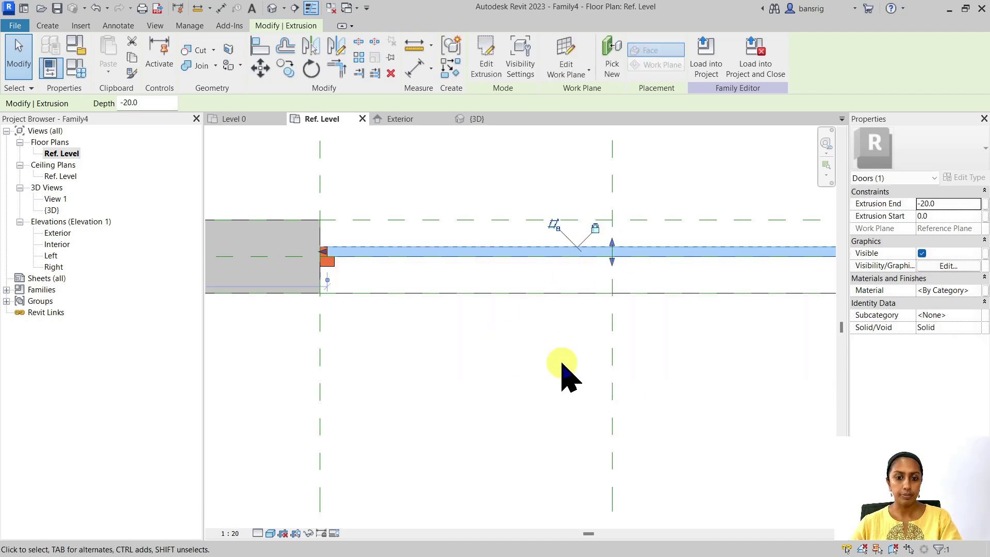
left_click(562, 363)
In the 3D view, associate the door panel's material with a new type parameter named Door Panel Material, grouped under Materials and Finishes
left_click(271, 8)
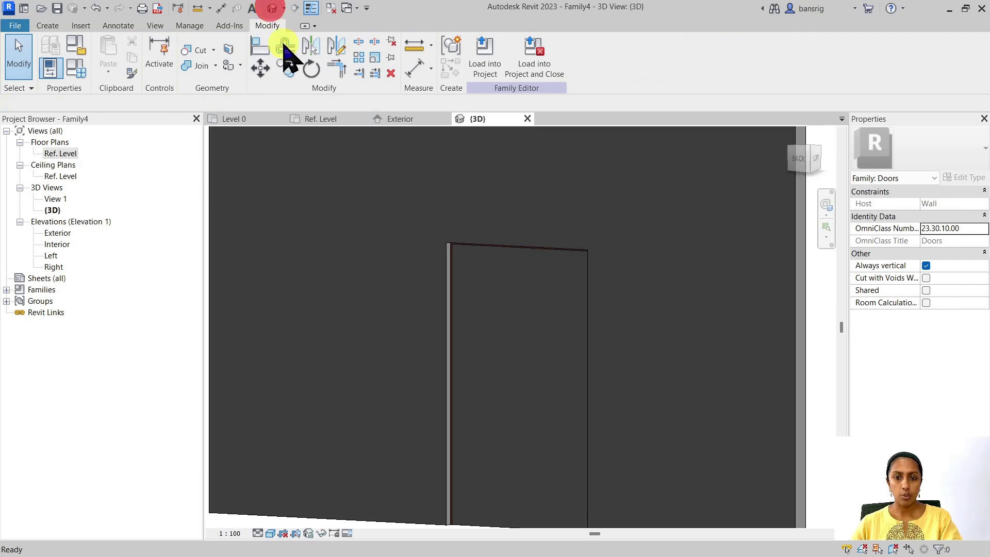
left_click(460, 362)
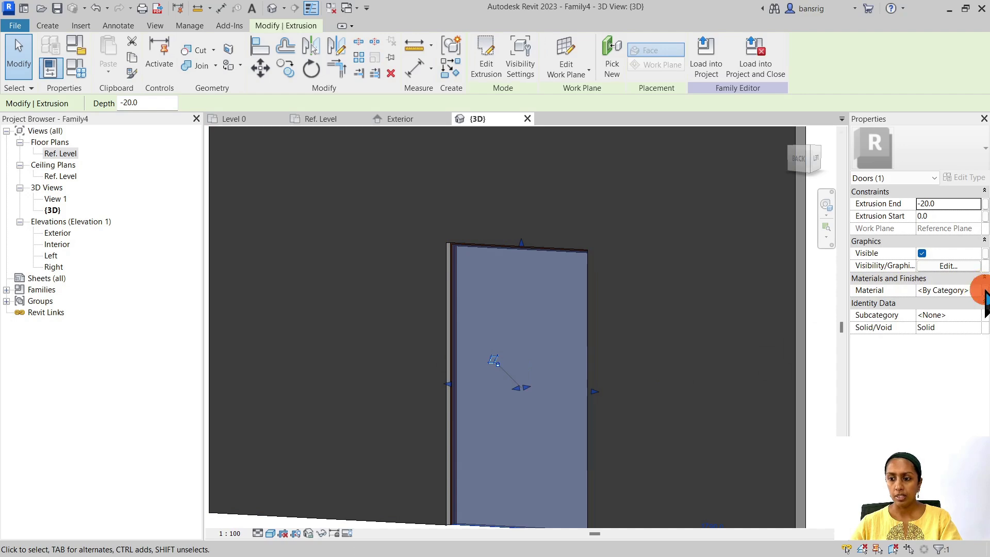
left_click(985, 292)
left_click(403, 361)
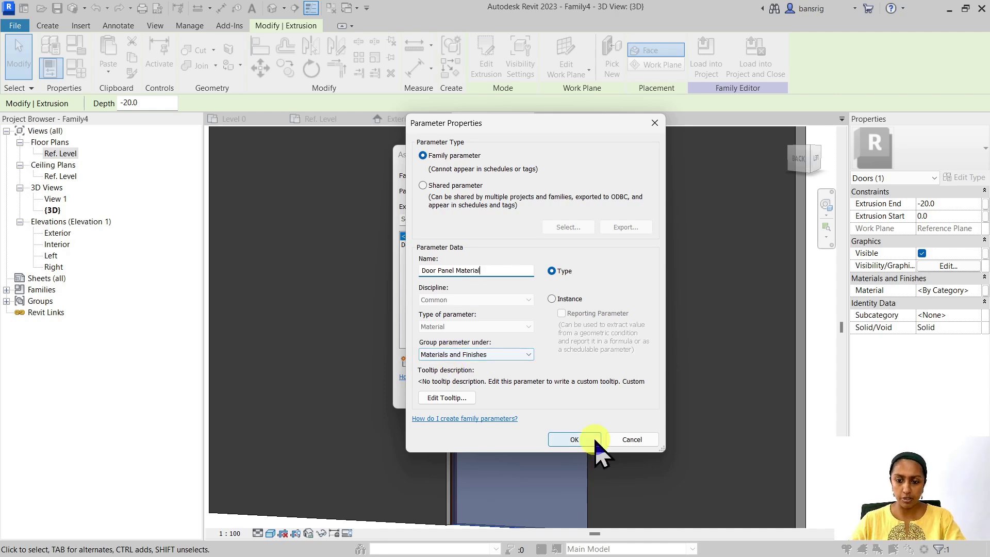
left_click(572, 438)
left_click(521, 398)
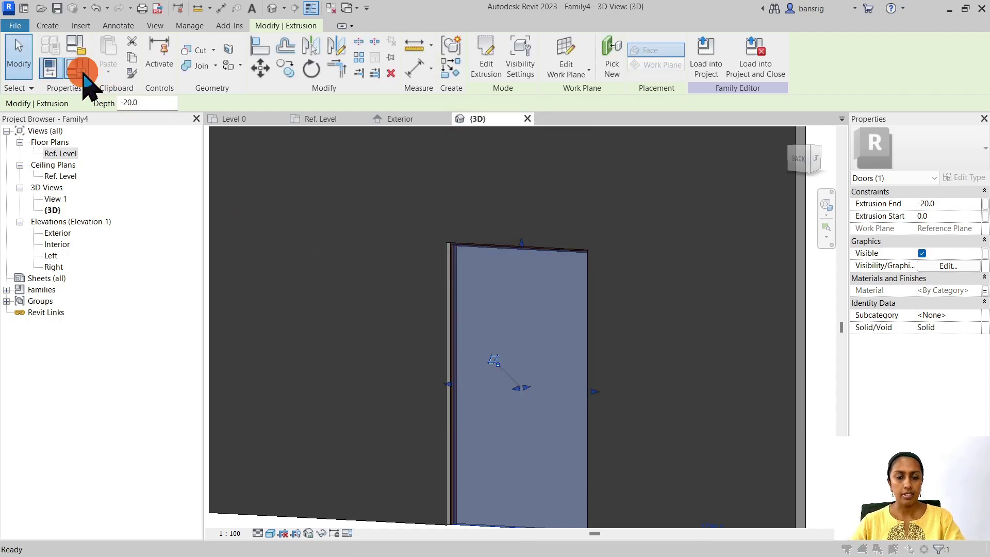
In the family types, edit the Door Panel Material value and duplicate Wood Frame with its assets as Wood Panel
left_click(78, 69)
left_click(784, 265)
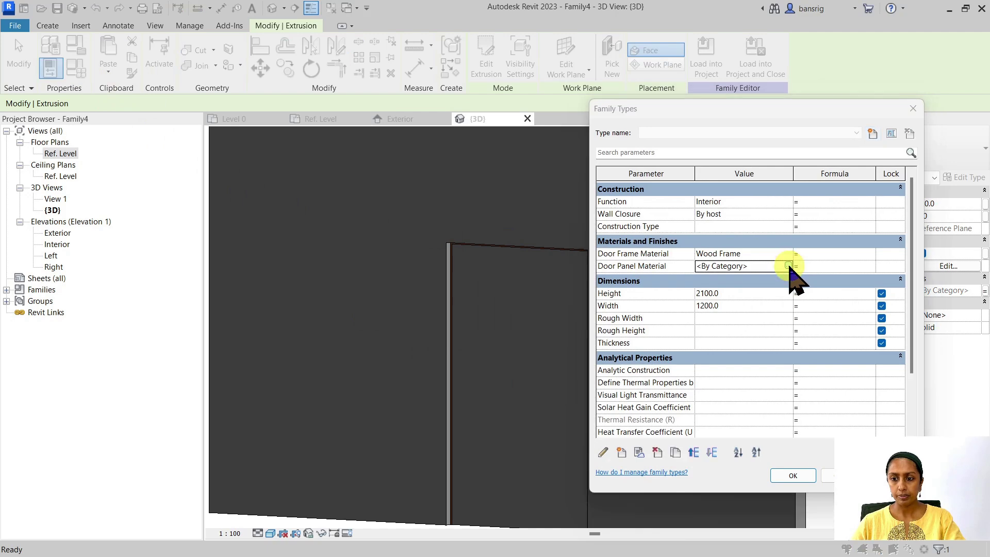
left_click(789, 266)
right_click(328, 314)
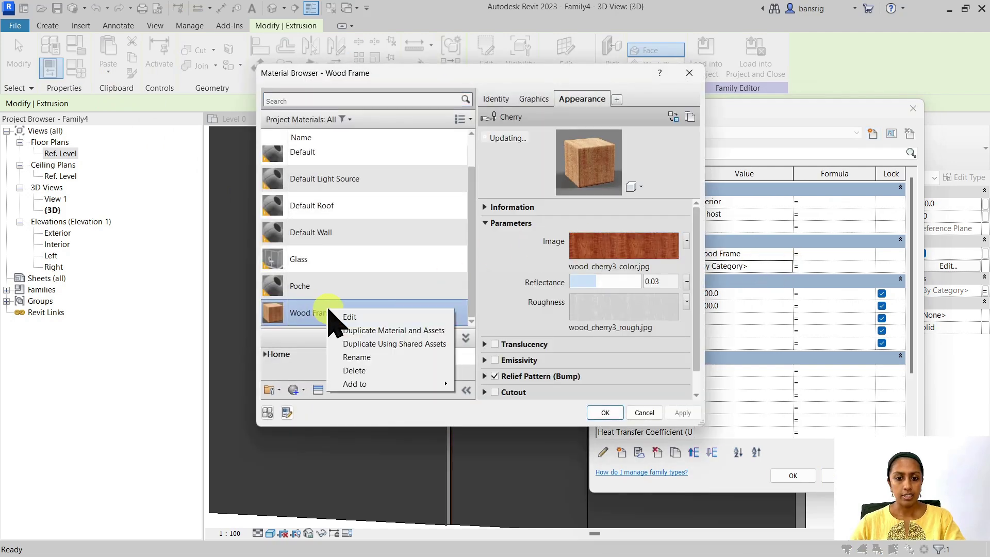
left_click(369, 330)
type("Wood Panel")
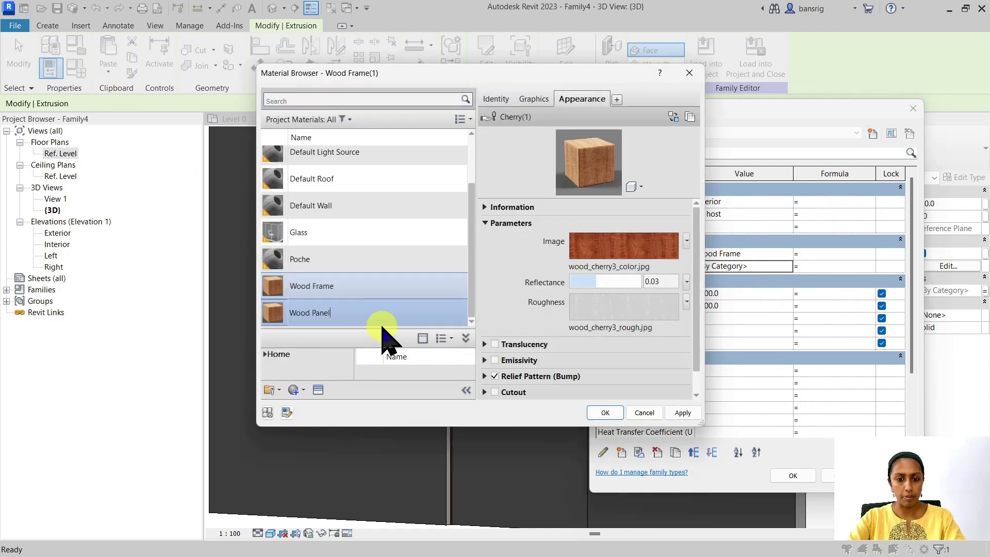
key("Return")
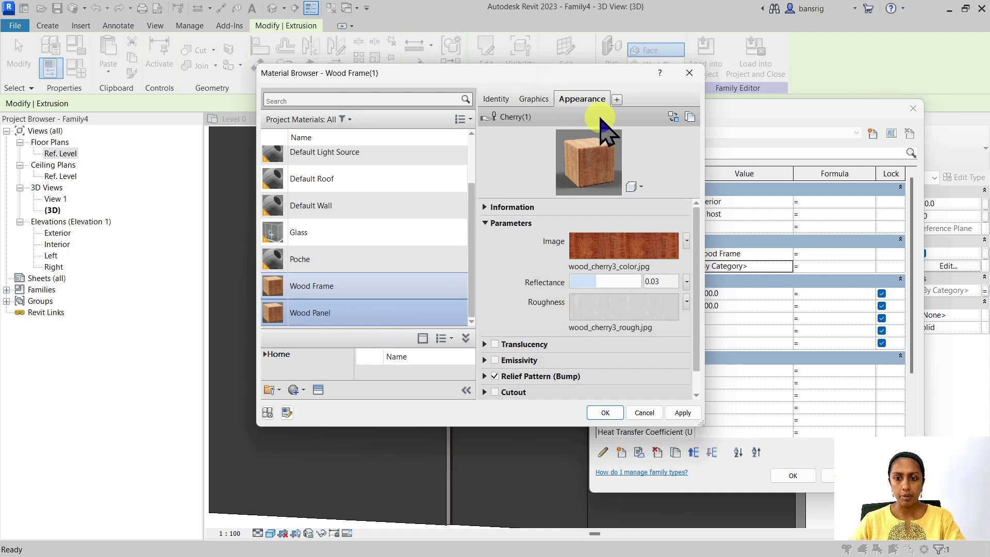
Replace Wood Panel's appearance with a lighter wood asset, keep Use Render Appearance on, and apply the material to the door panel
left_click(675, 119)
left_click(290, 32)
type("wood")
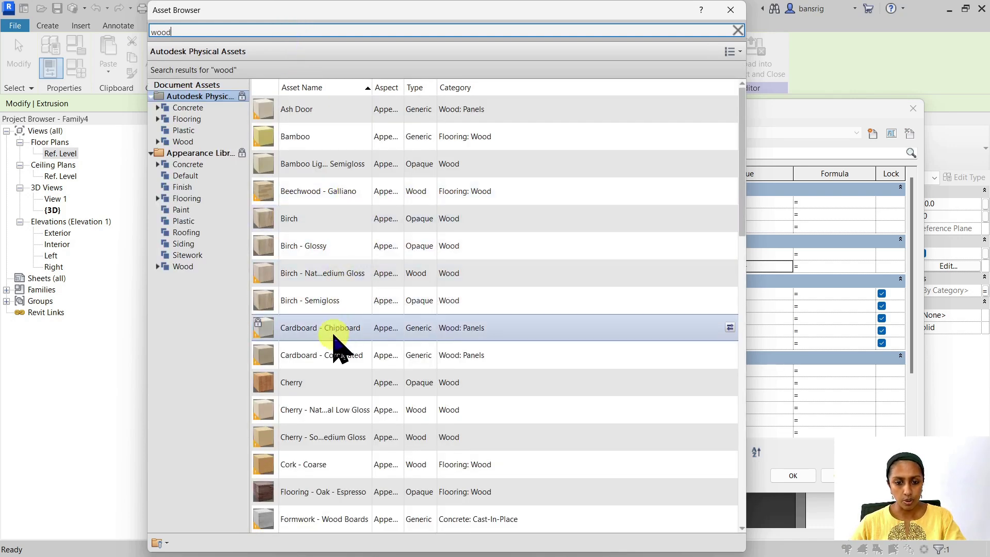
left_click(731, 9)
left_click(533, 98)
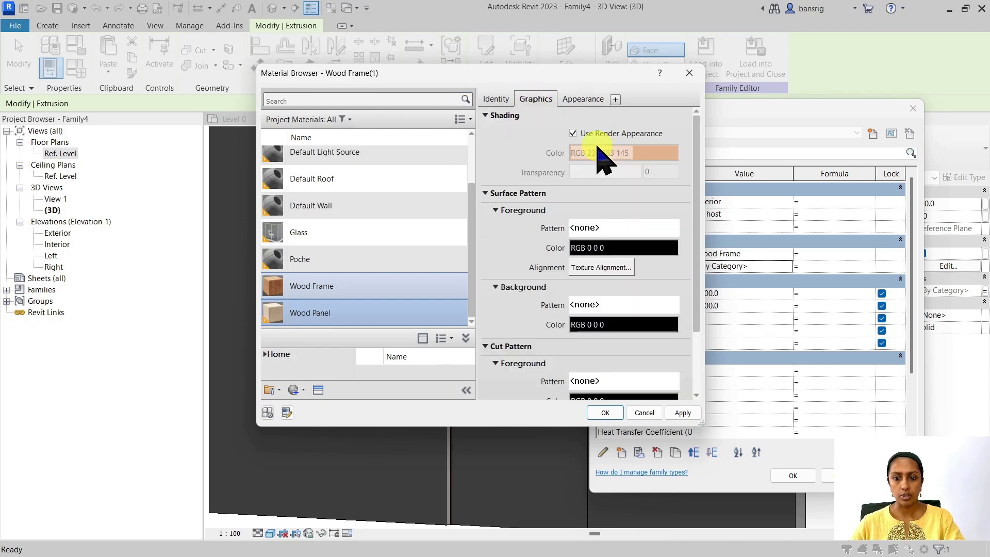
left_click(605, 412)
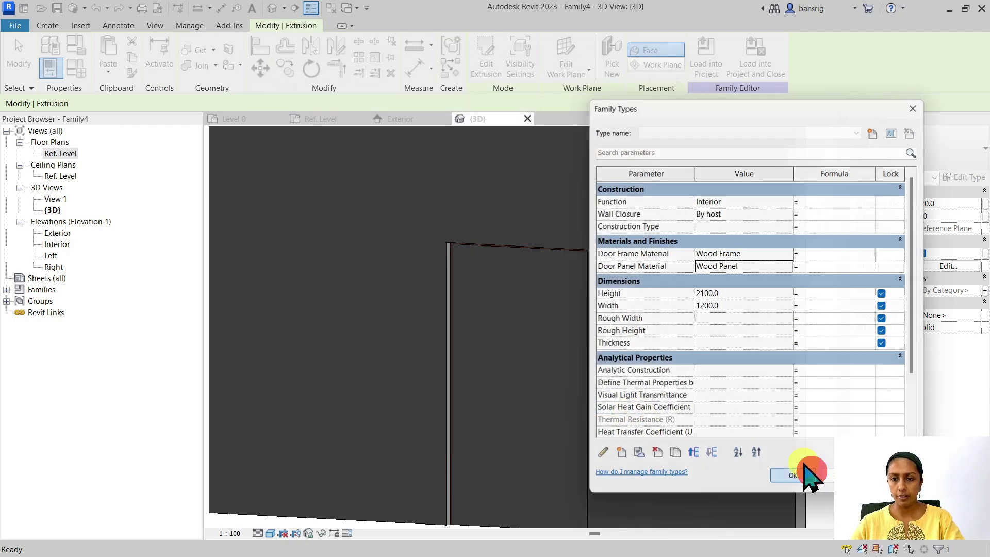
left_click(802, 474)
middle_click_drag(530, 523, 700, 517, "shift")
scroll(560, 292, "up", 4)
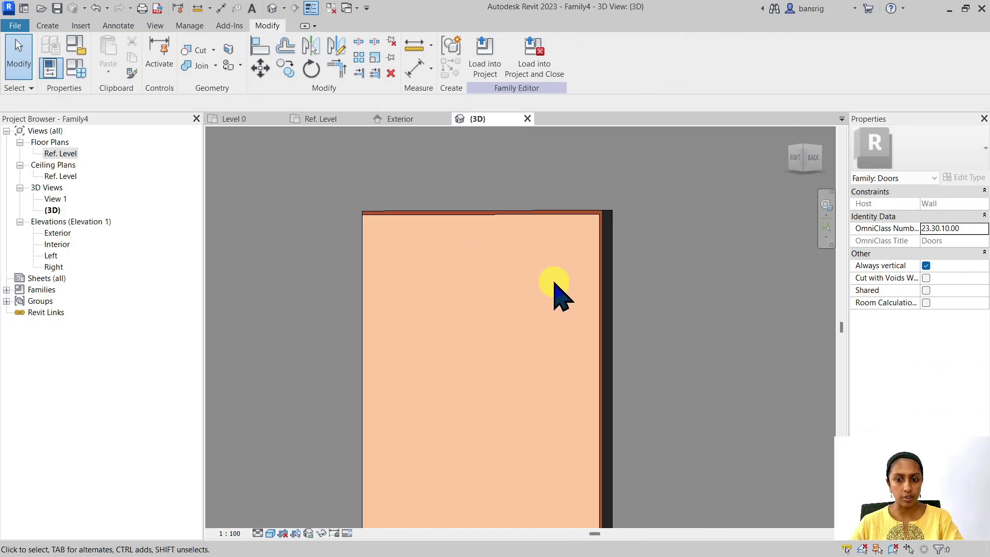
Set the family type's Width to 1500 and Height to 2000, and check the resized door in the Ref. Level plan
left_click(71, 153)
left_click(76, 68)
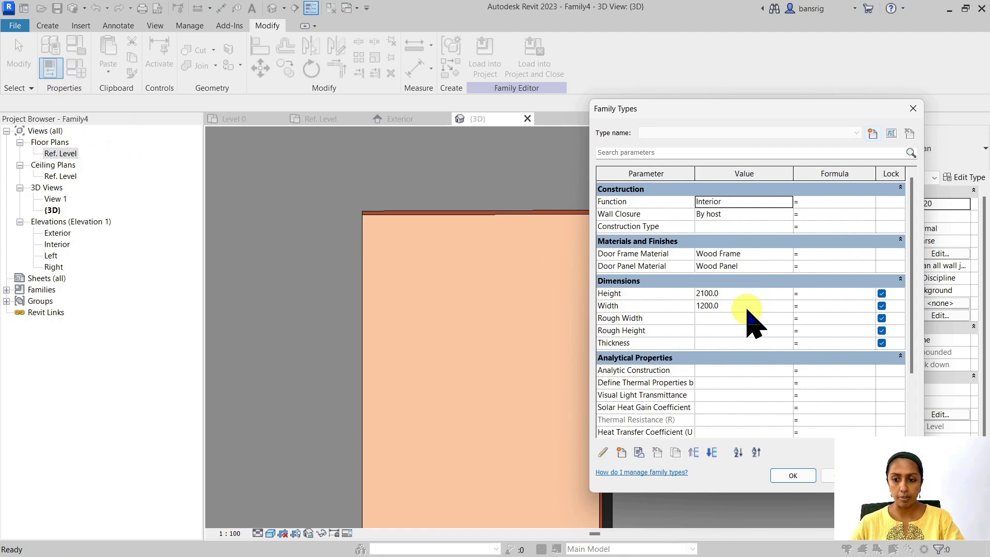
left_click(747, 307)
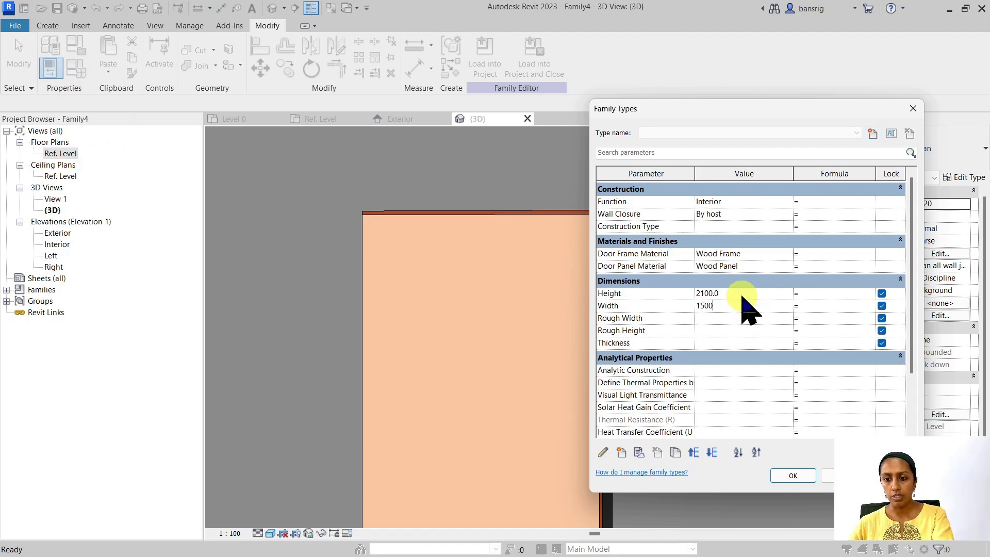
left_click(741, 293)
type("2000")
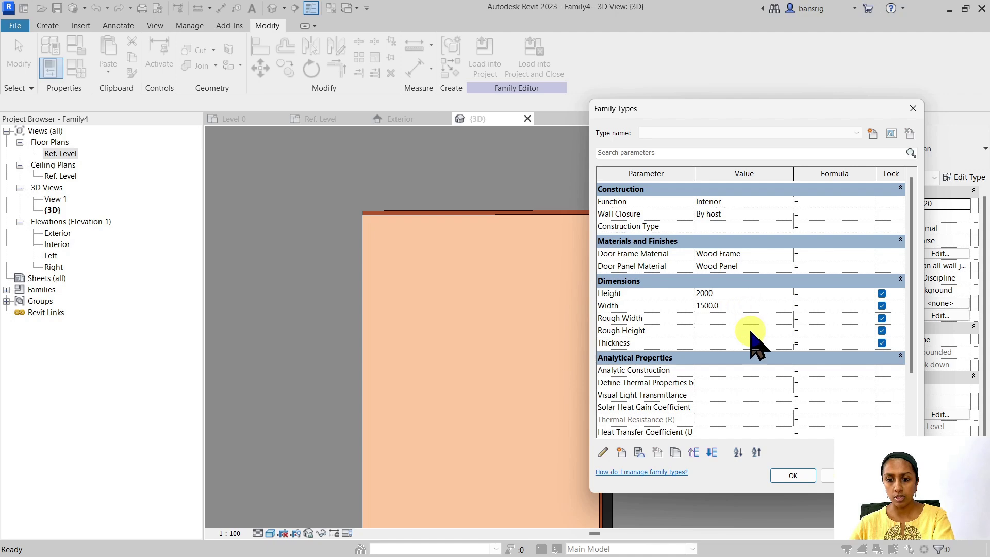
left_click(793, 475)
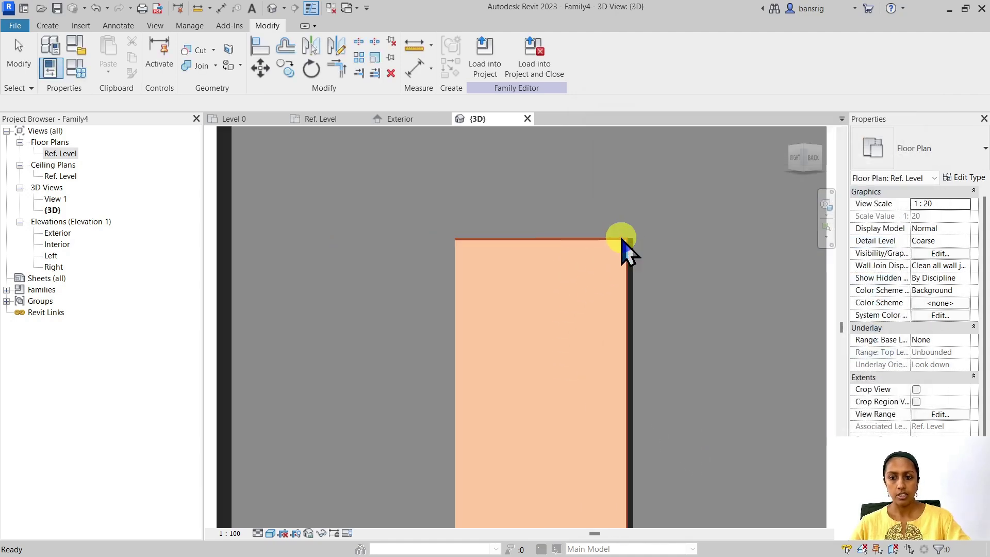
double_click(61, 153)
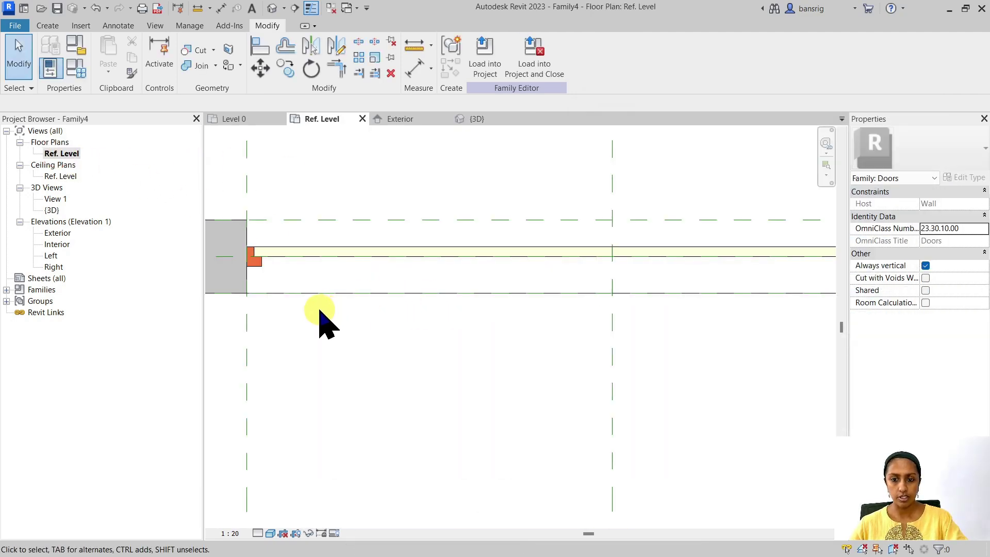
scroll(298, 291, "down", 2)
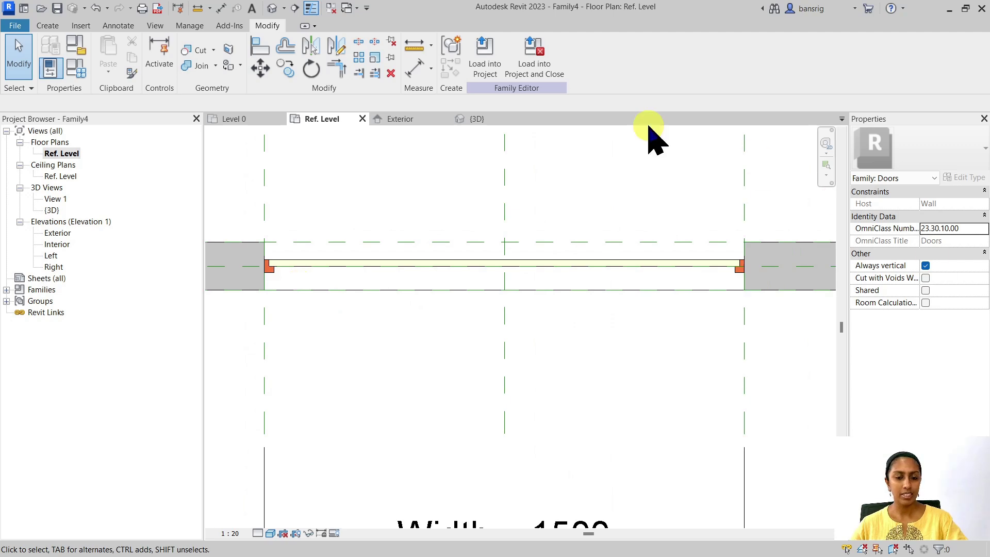
Save the family to the Desktop as Door_Flush_Parametric
left_click(57, 9)
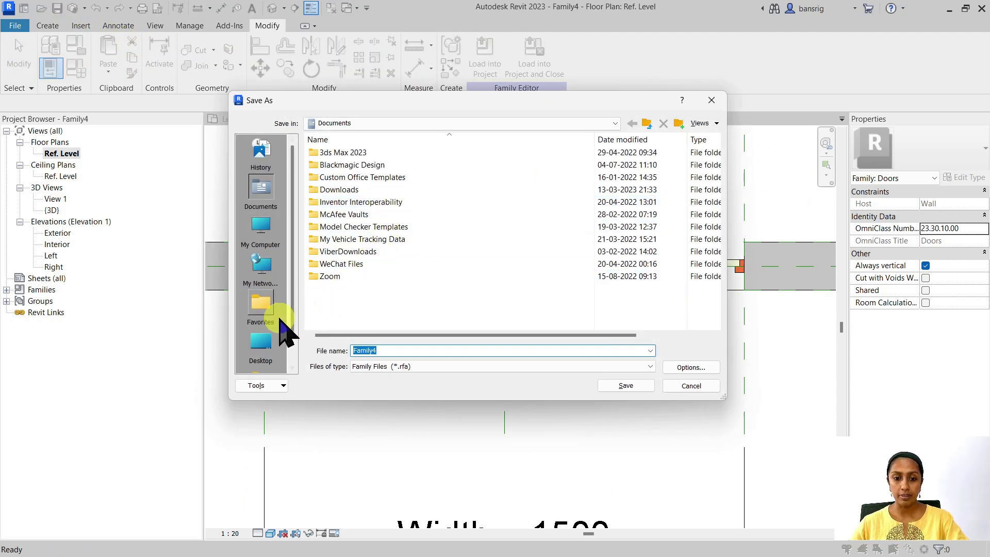
left_click(260, 343)
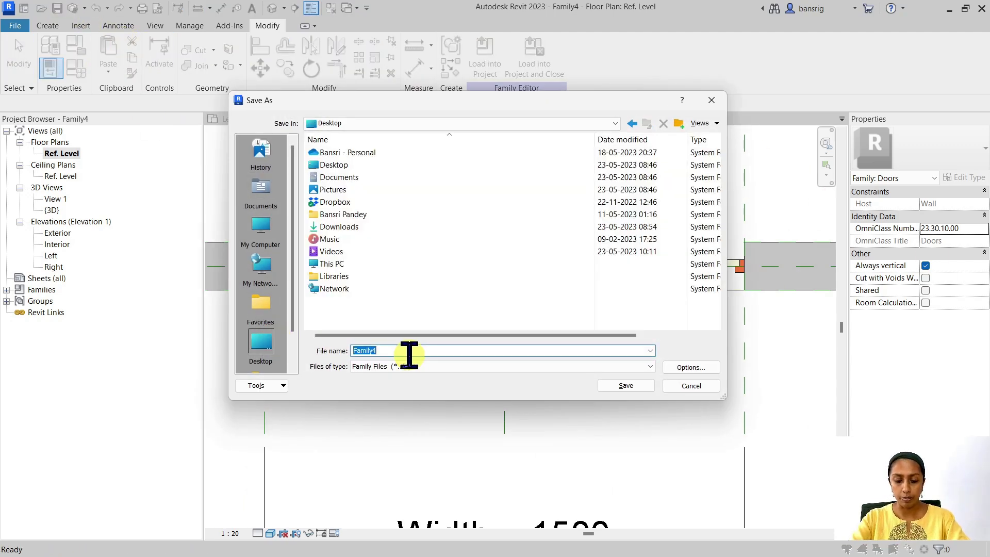
type("Door_Flush_Parametric")
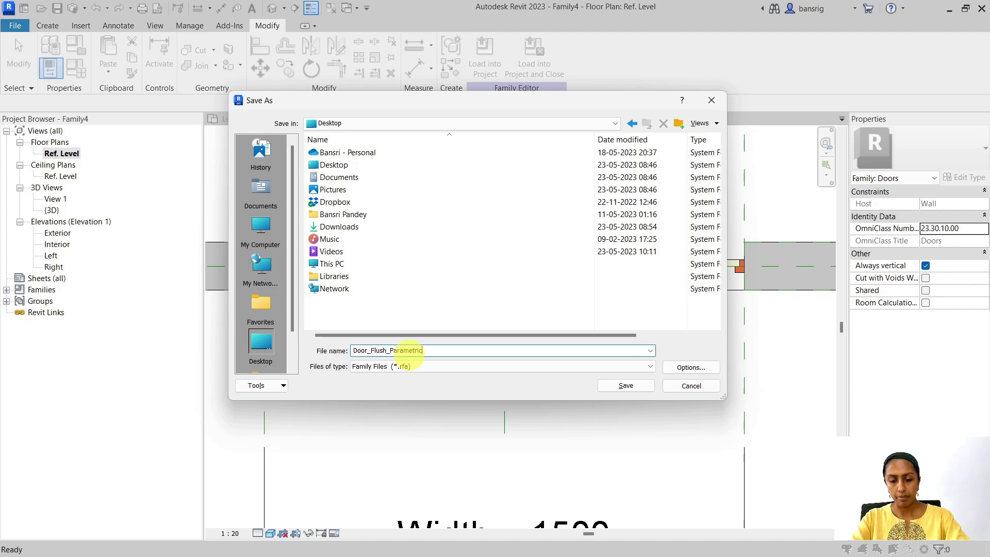
left_click(626, 385)
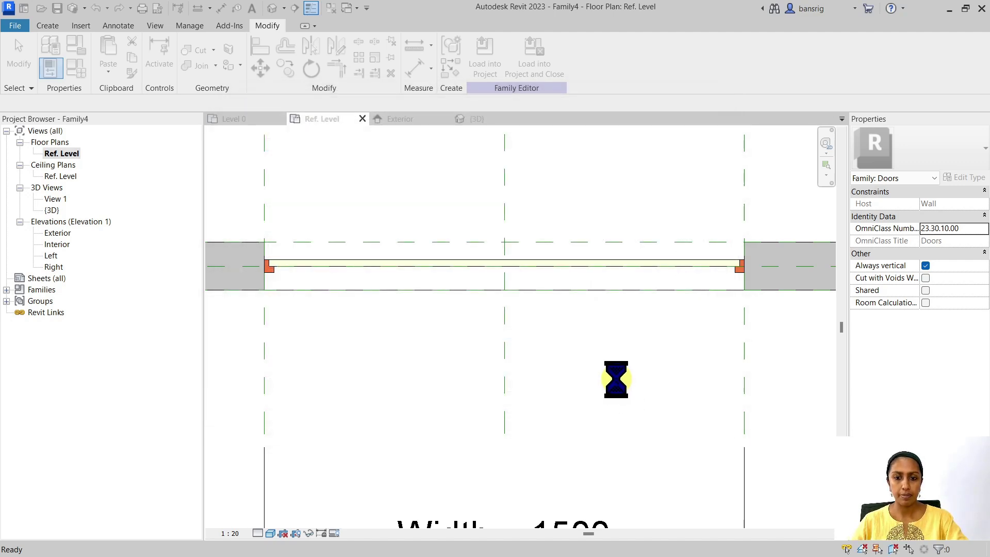
Load the door family into Project1 and draw a straight horizontal wall in the Level 0 plan
left_click(484, 62)
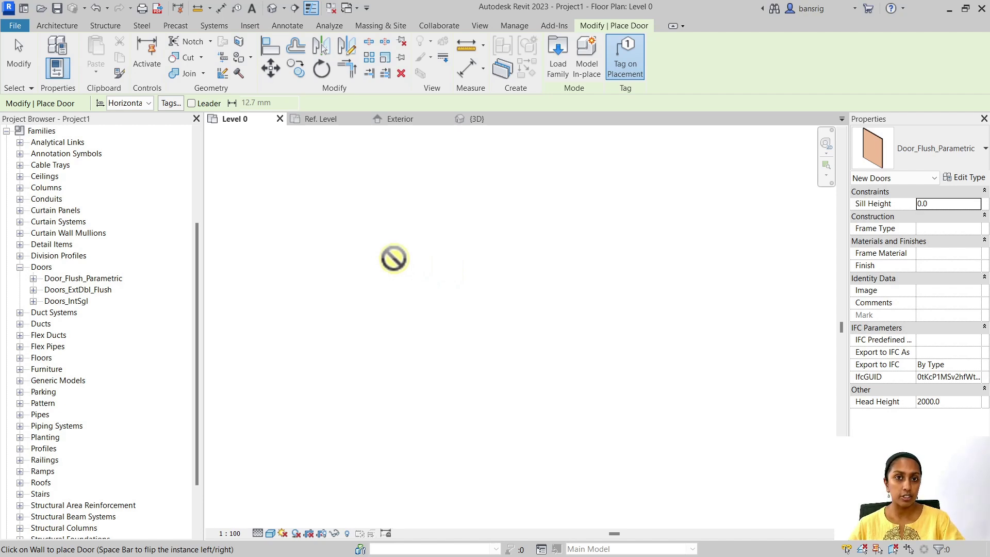
key("Escape")
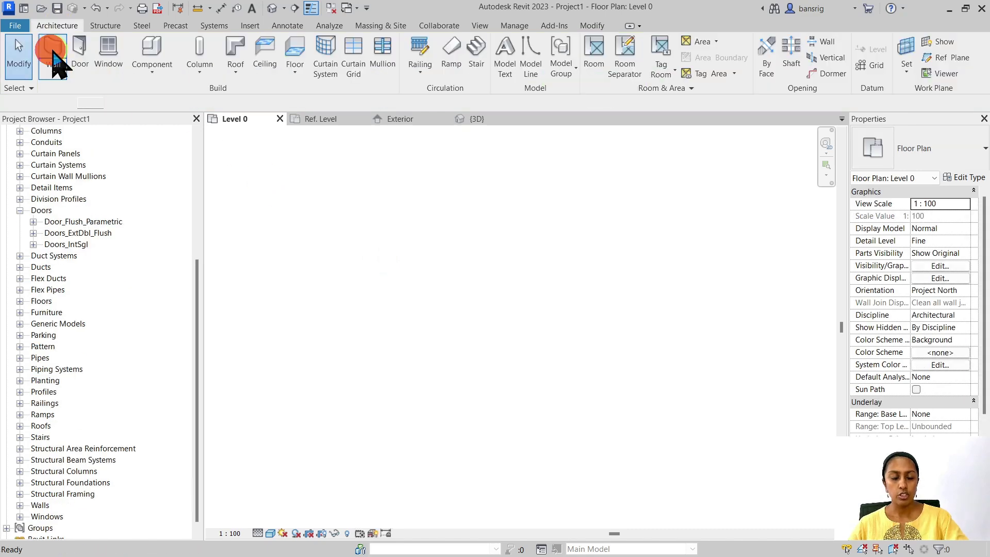
left_click(49, 46)
left_click(312, 297)
left_click(776, 297)
key("Escape")
key("Escape")
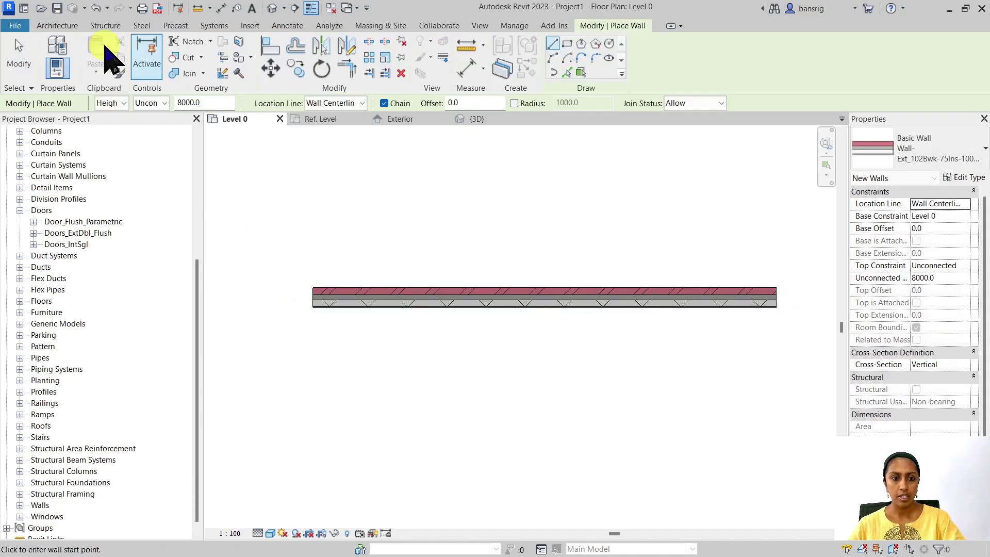
Place a Door_Flush_Parametric door in the wall, about 1100 mm from its left end, and inspect it in 3D
left_click(80, 57)
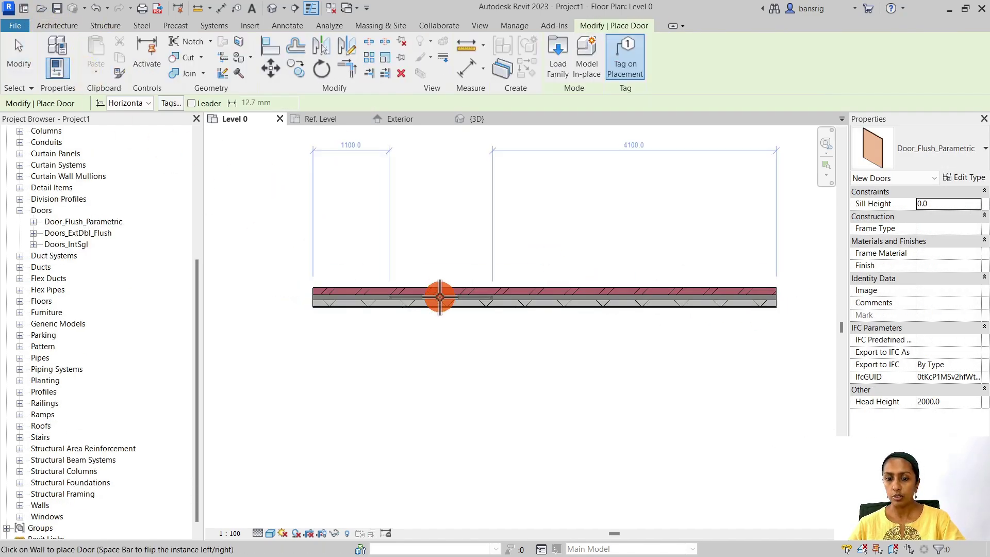
left_click(441, 298)
key("Escape")
key("Escape")
scroll(412, 270, "up", 4)
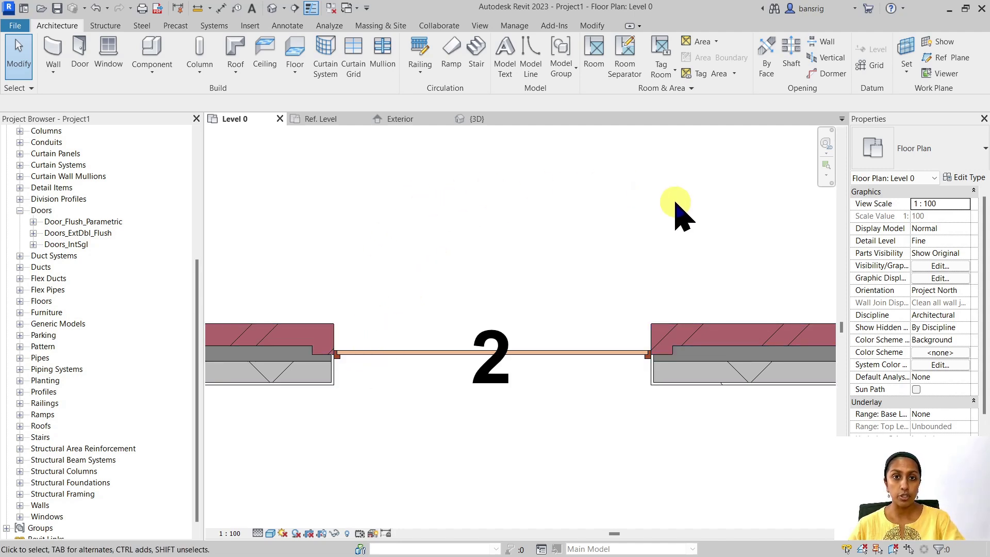
left_click(272, 8)
scroll(634, 419, "up", 5)
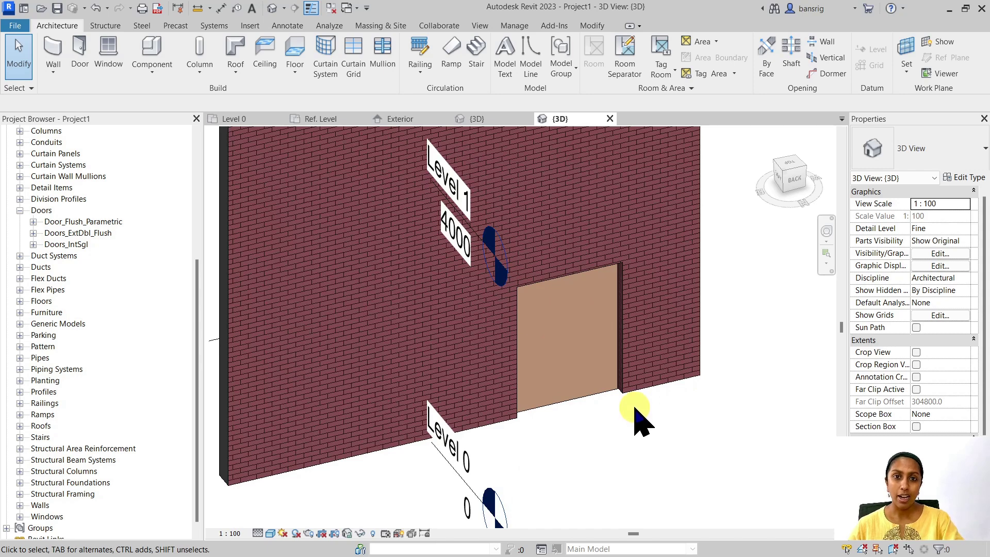
In the family's Ref. Level plan, turn off the door panel's visibility for Plan/RCP and When cut in Plan/RCP
left_click(334, 119)
middle_click_drag(397, 292, 373, 338)
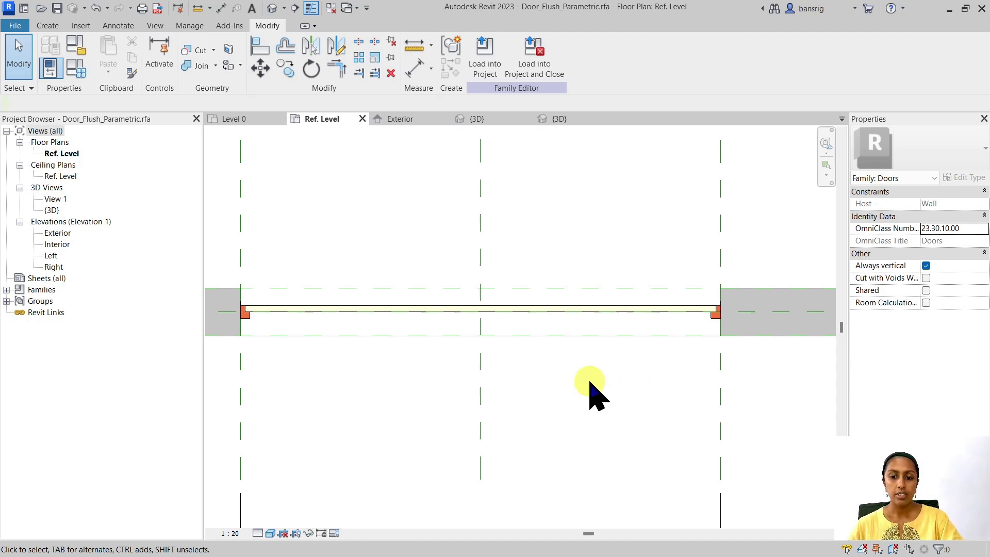
left_click(360, 307)
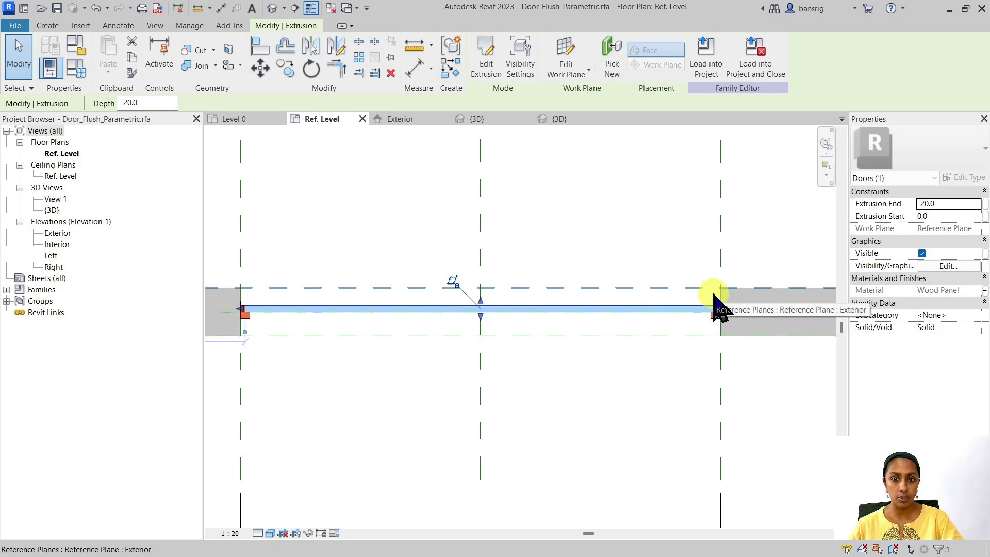
left_click(524, 70)
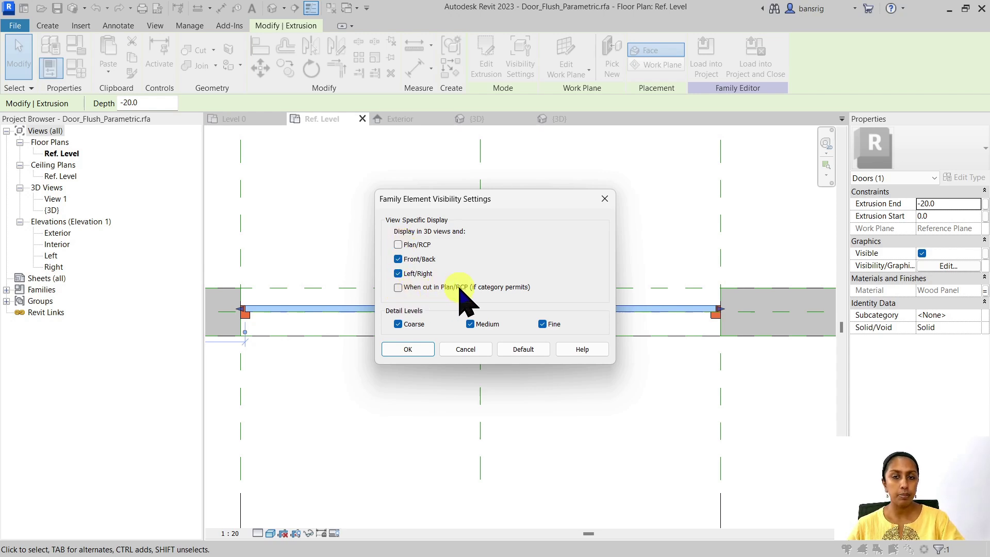
left_click(414, 349)
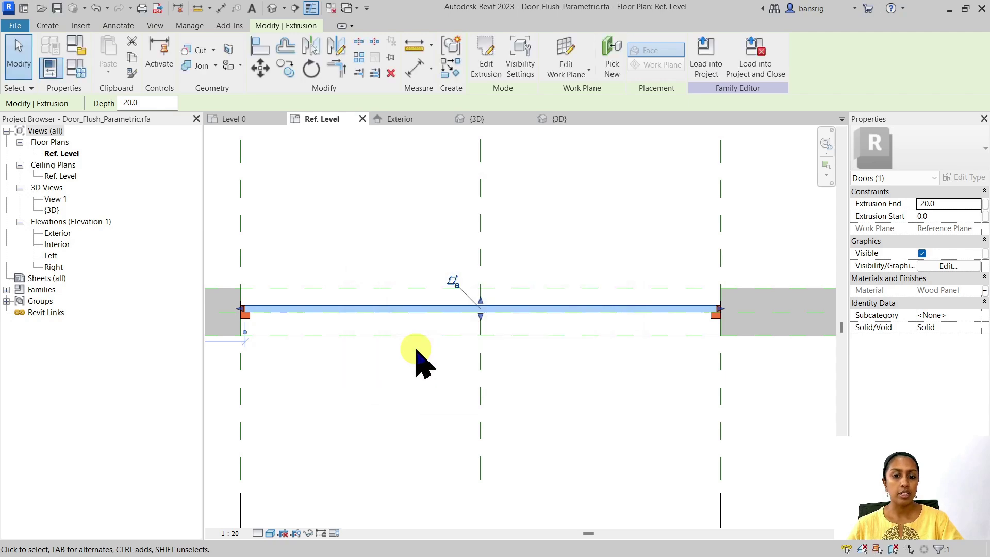
left_click(409, 398)
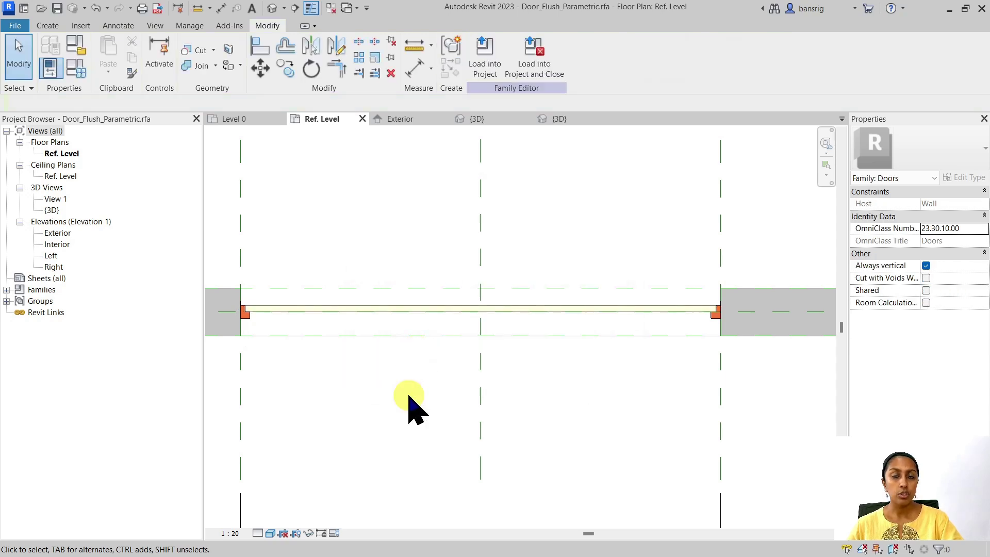
Reload the door family into Project1, overwriting the existing version, and check the door in plan and 3D
left_click(483, 56)
left_click(553, 301)
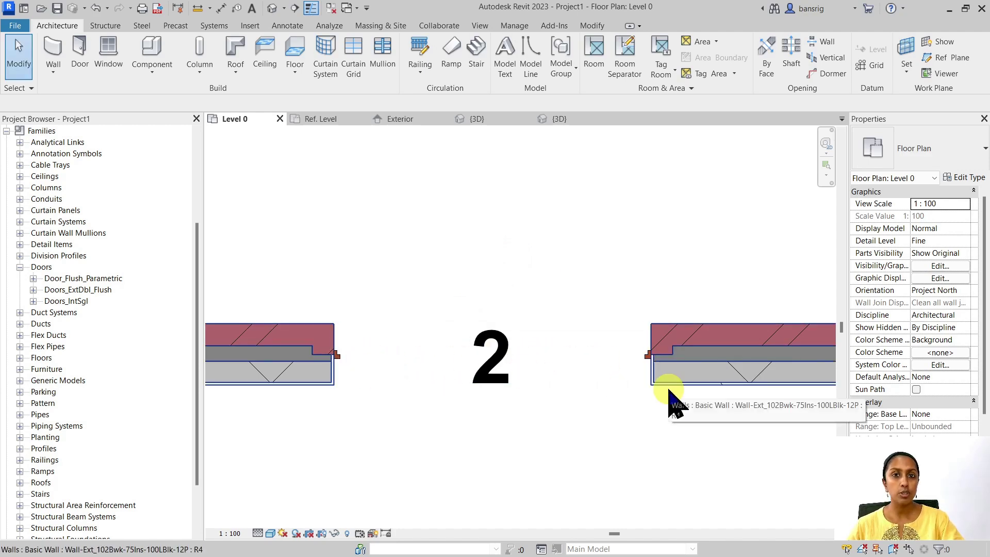
left_click(270, 9)
In the family's Ref. Level plan, draw a 90° symbolic swing arc of radius 1470, centred on the right frame corner and starting at the left frame
double_click(559, 355)
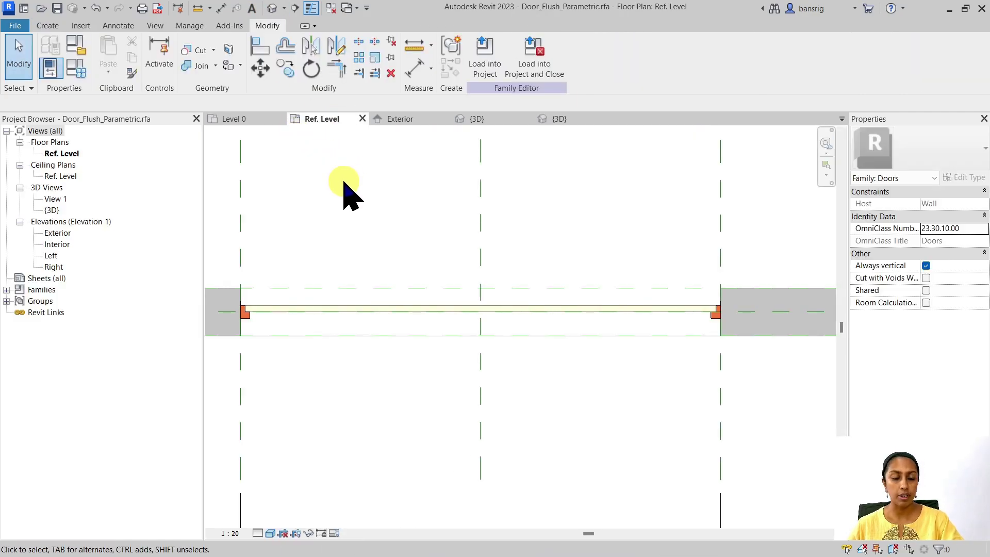
middle_click_drag(348, 190, 449, 280)
left_click(118, 25)
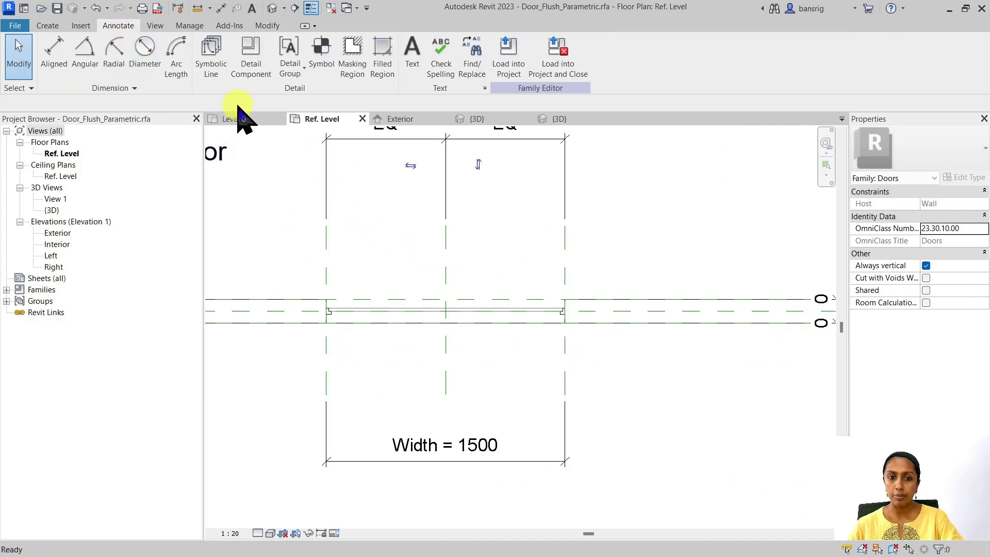
left_click(209, 66)
middle_click_drag(405, 217, 456, 235)
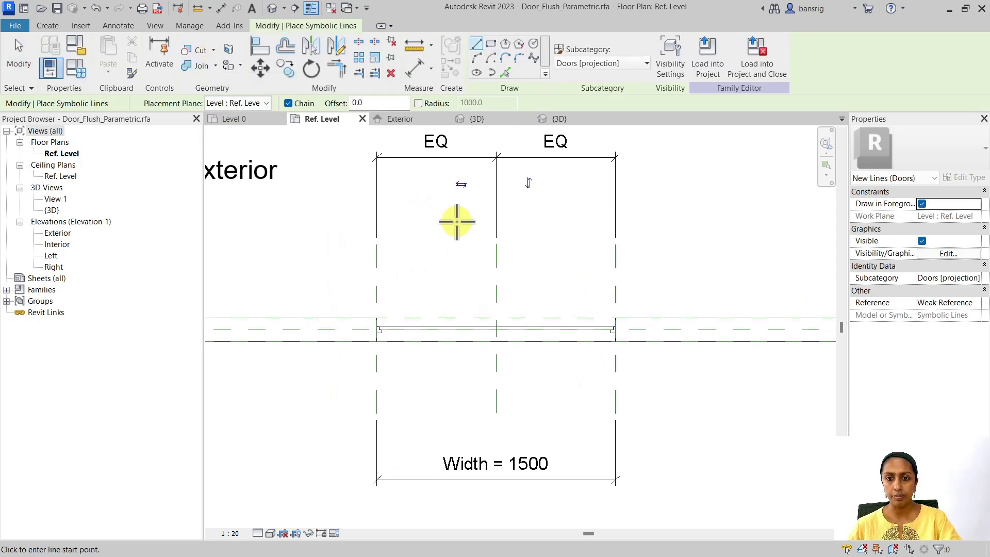
left_click(491, 59)
scroll(596, 331, "up", 4)
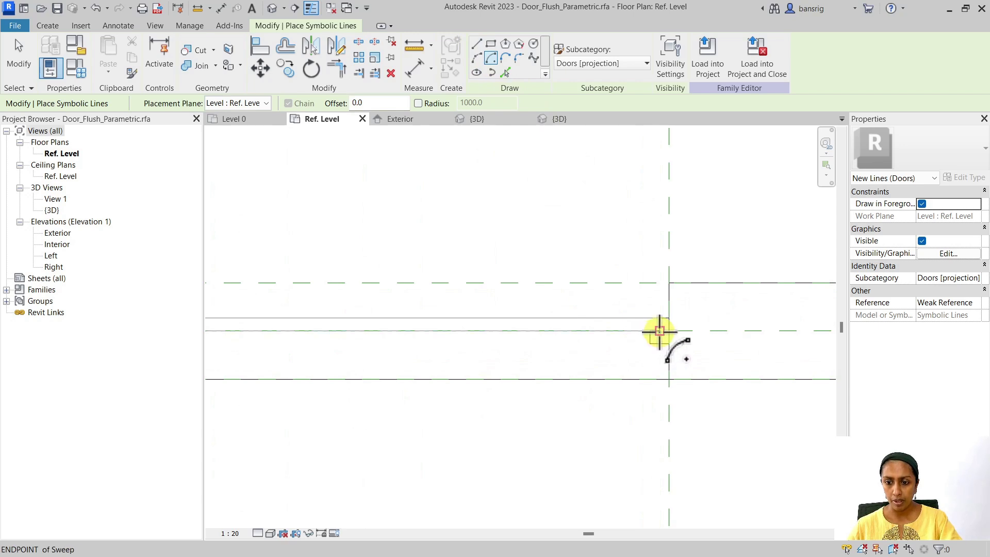
left_click(659, 332)
scroll(533, 330, "down", 2)
middle_click_drag(384, 327, 685, 326)
scroll(442, 321, "down", 2)
left_click(411, 331)
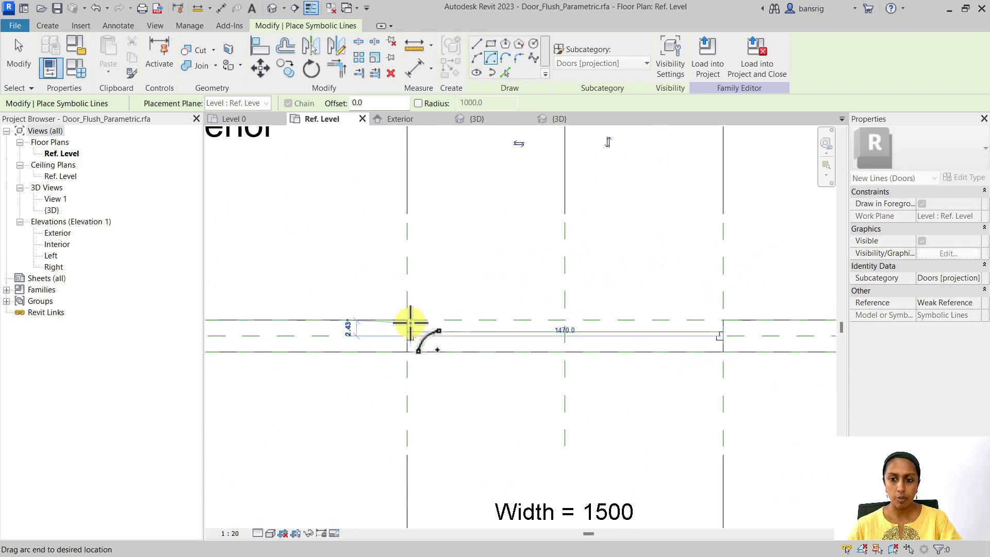
scroll(411, 324, "down", 2)
left_click(573, 156)
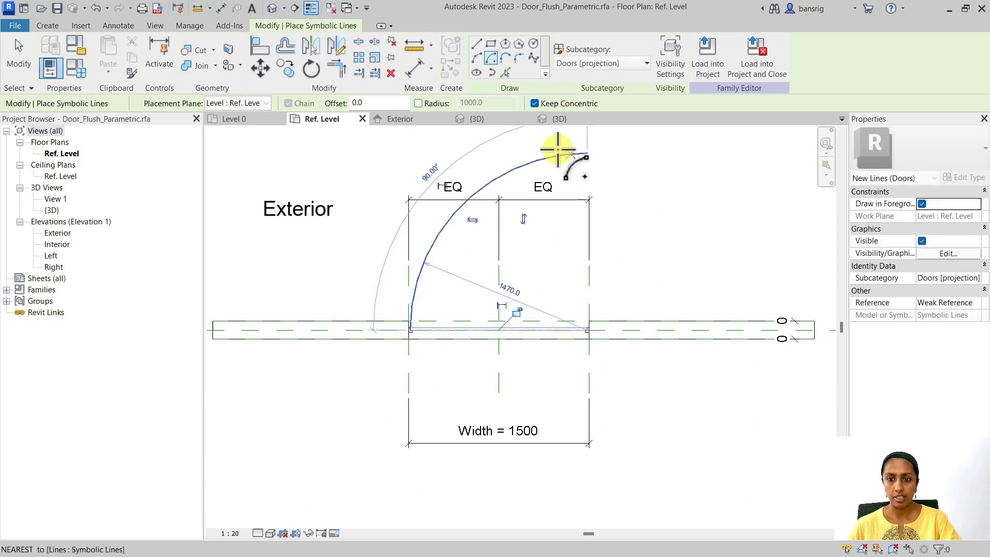
Draw a vertical symbolic line from the right frame corner up to the end of the swing arc
left_click(476, 44)
scroll(586, 335, "up", 2)
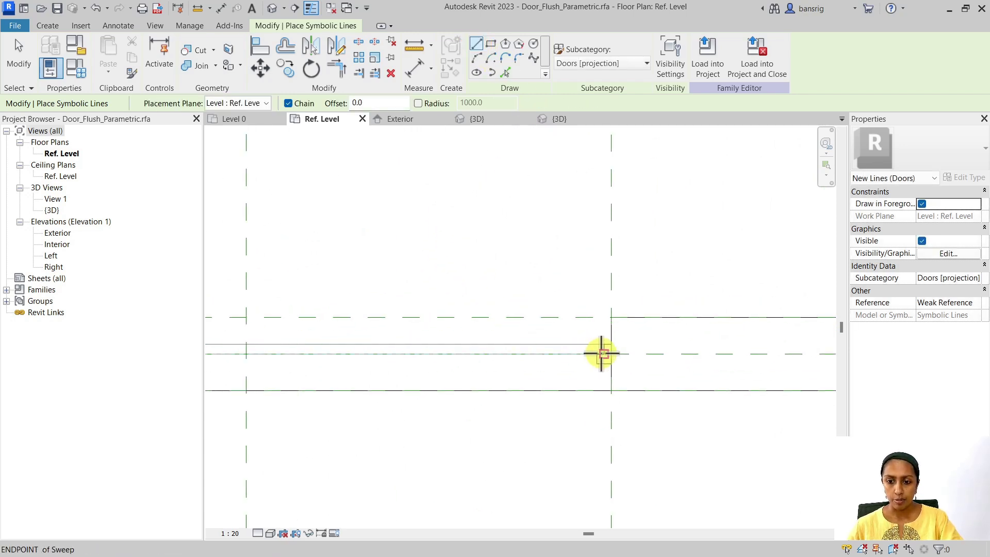
left_click(599, 353)
scroll(606, 229, "down", 3)
middle_click_drag(608, 216, 585, 387)
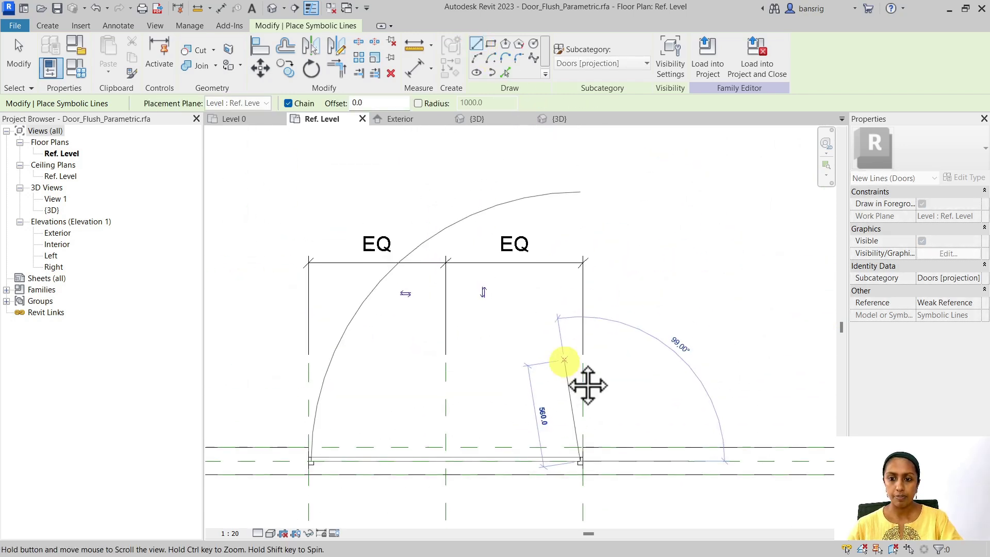
left_click(581, 193)
key("Escape")
key("Escape")
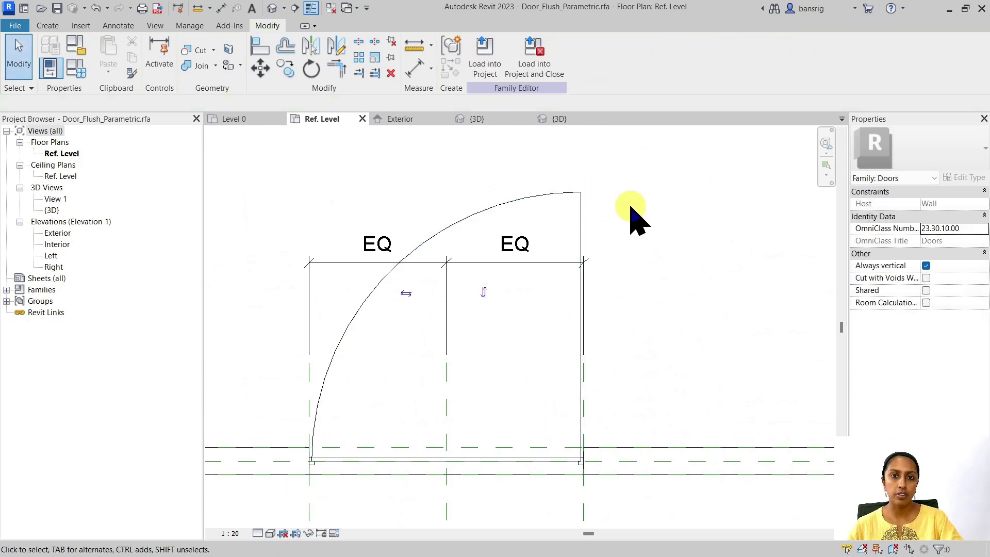
Save the family, reload it into Project1 overwriting the existing version, and check the door swing in the Level 0 plan
scroll(637, 219, "down", 2)
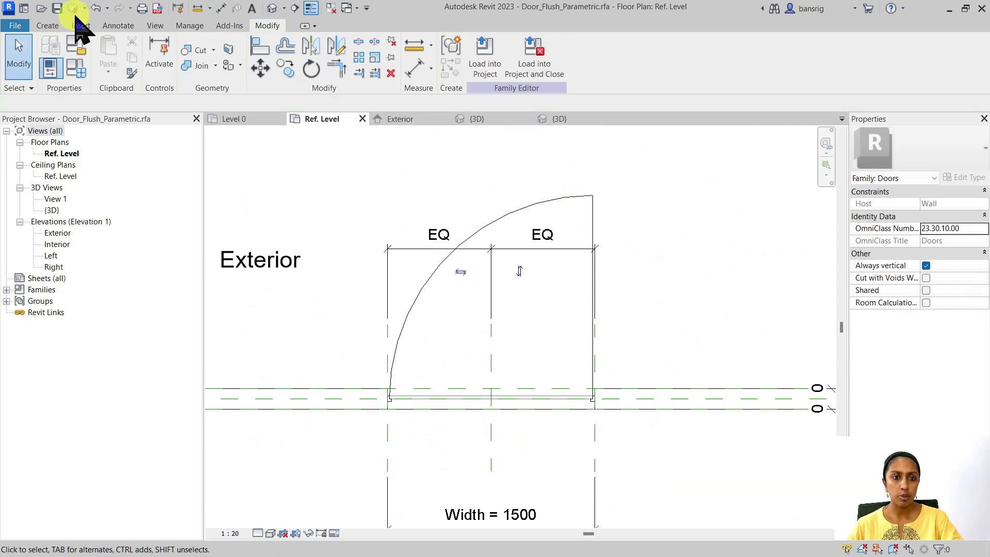
left_click(58, 8)
left_click(484, 56)
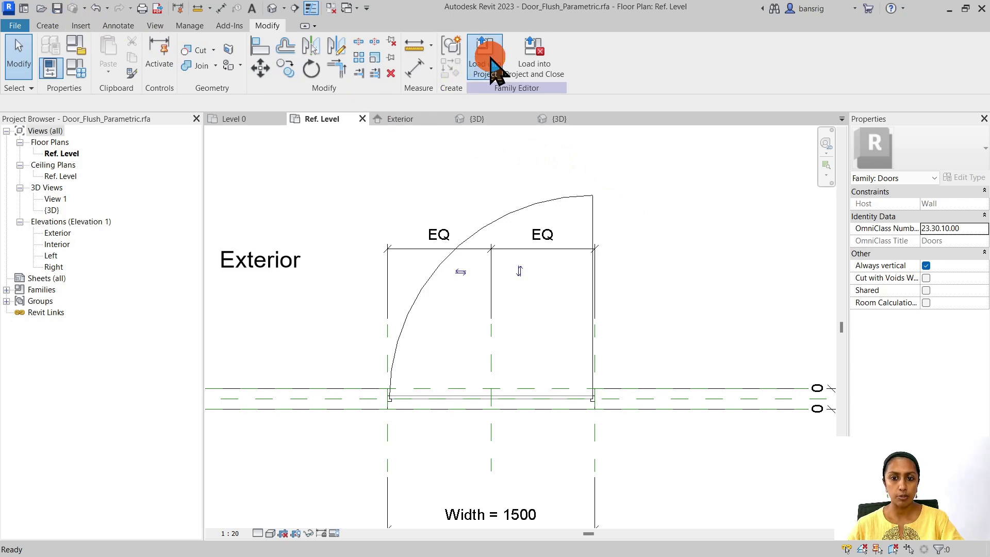
left_click(445, 261)
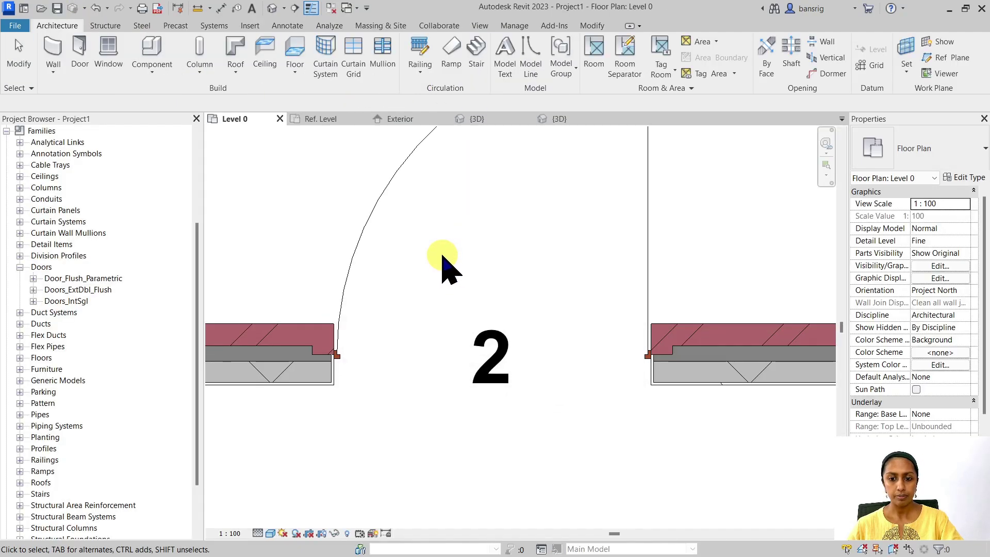
scroll(478, 375, "down", 2)
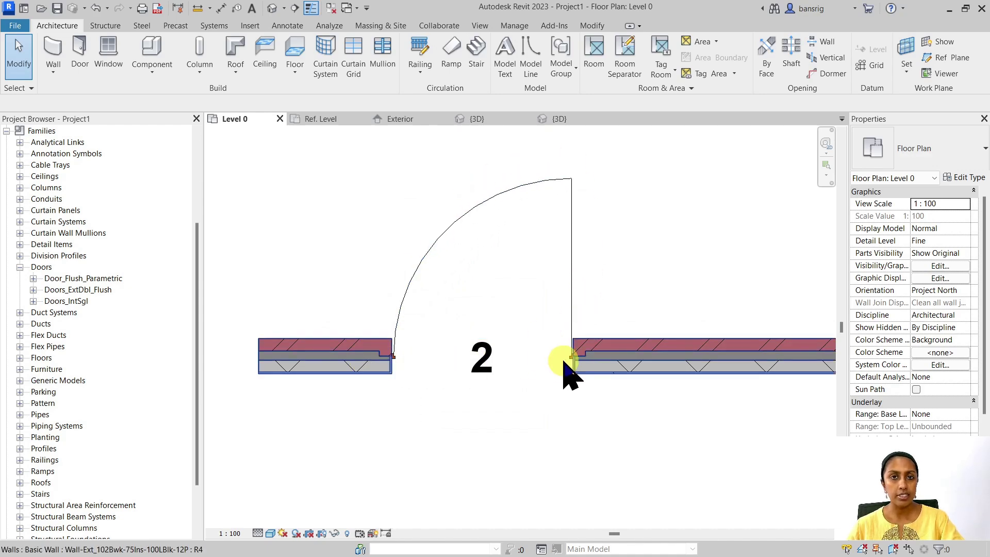
In the Level 0 plan, test the door's flip controls, flipping its facing and hand so it swings outward, hinged on the opposite side
left_click(449, 238)
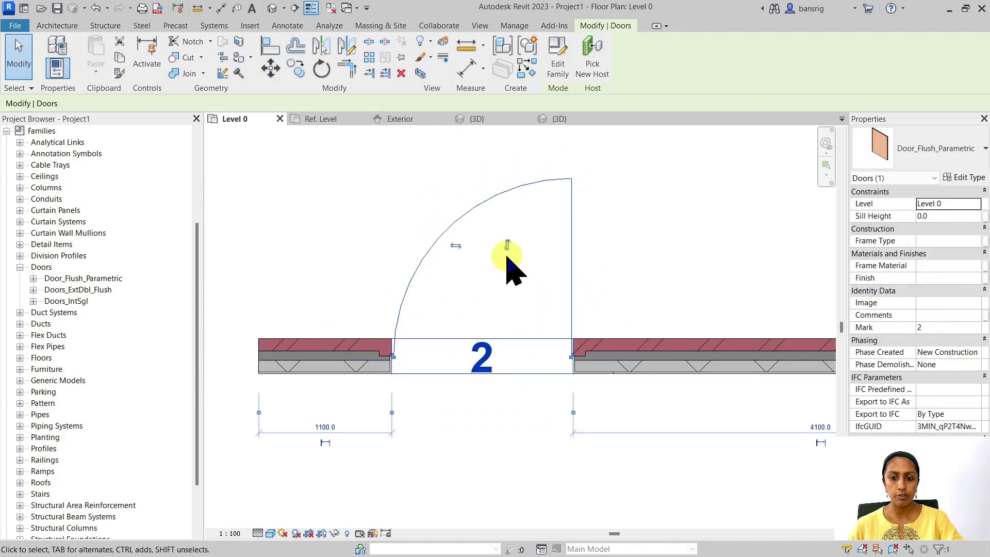
left_click(507, 246)
left_click(457, 468)
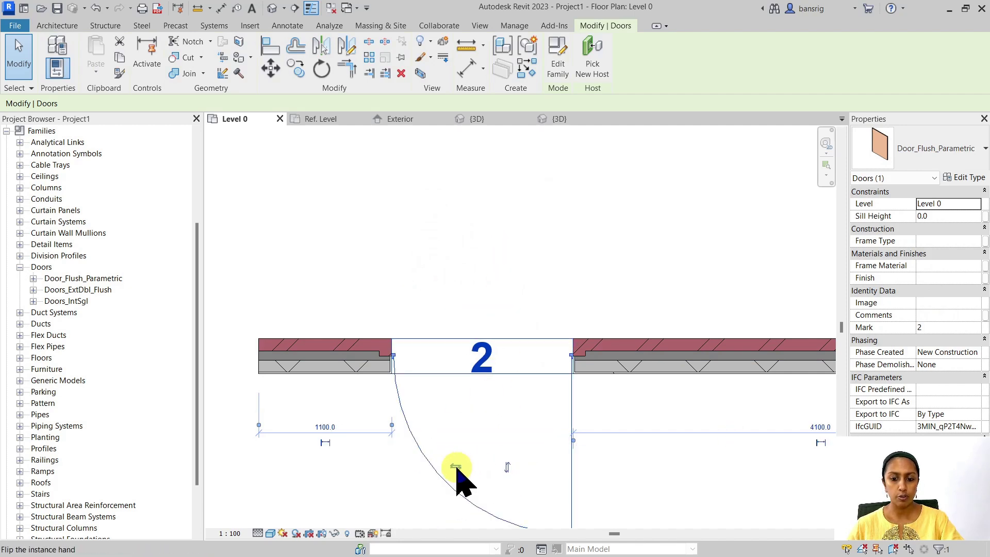
left_click(457, 467)
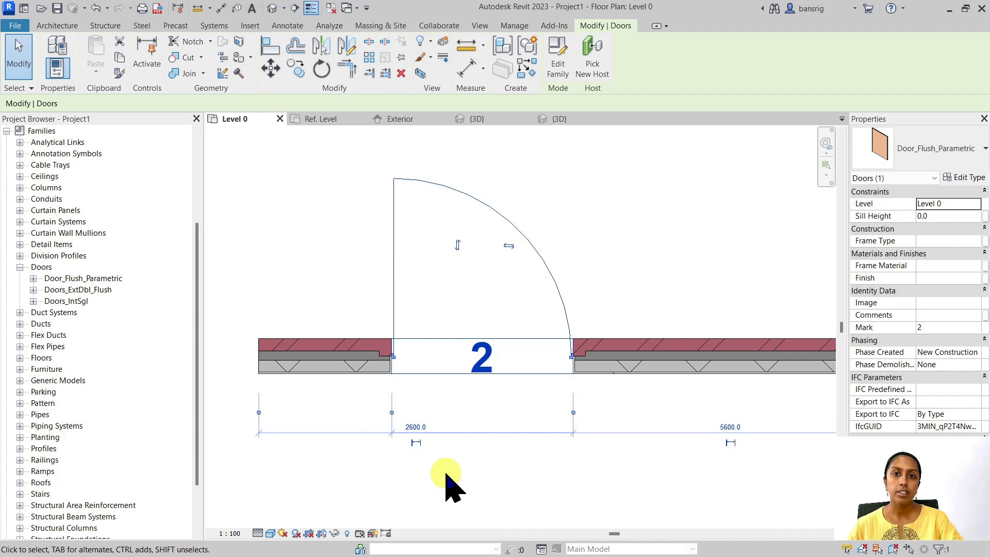
left_click(458, 457)
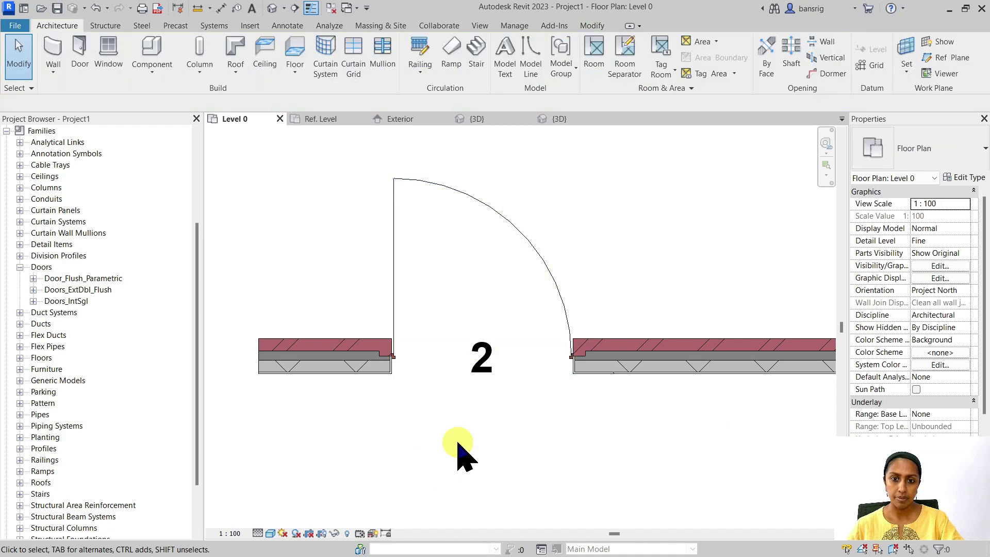
In the family's Ref. Level plan, draw a second vertical symbolic line parallel to the first, from the right frame to the swing arc
left_click(272, 8)
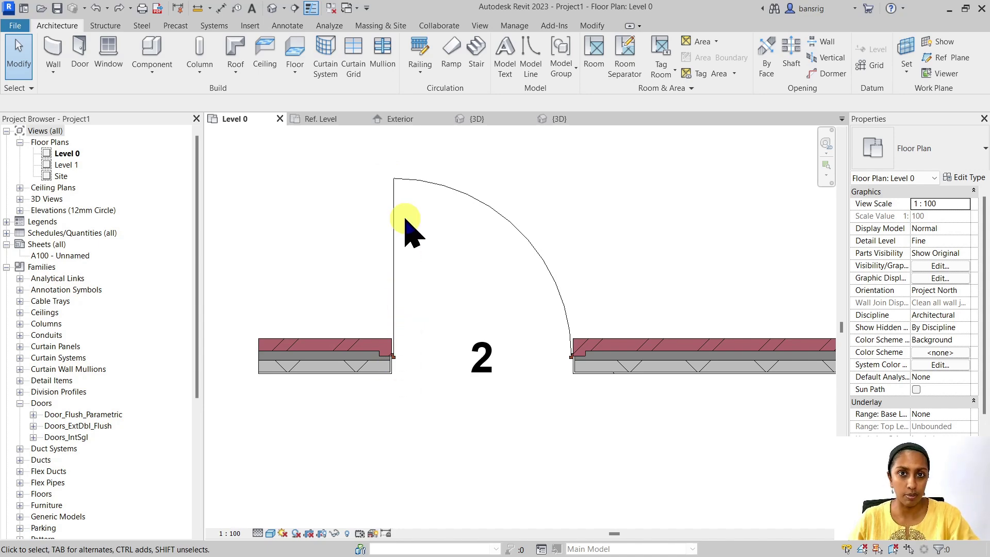
left_click(316, 120)
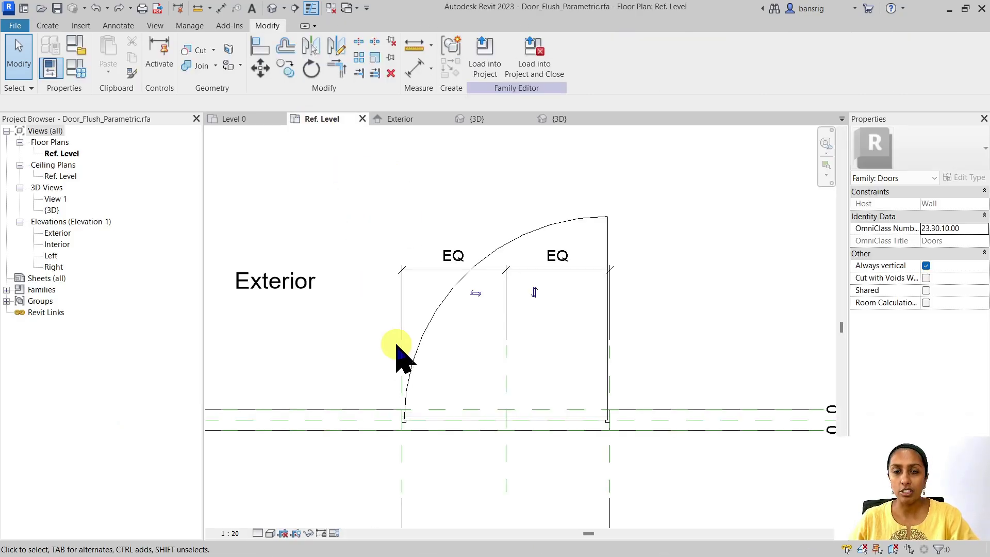
left_click(118, 25)
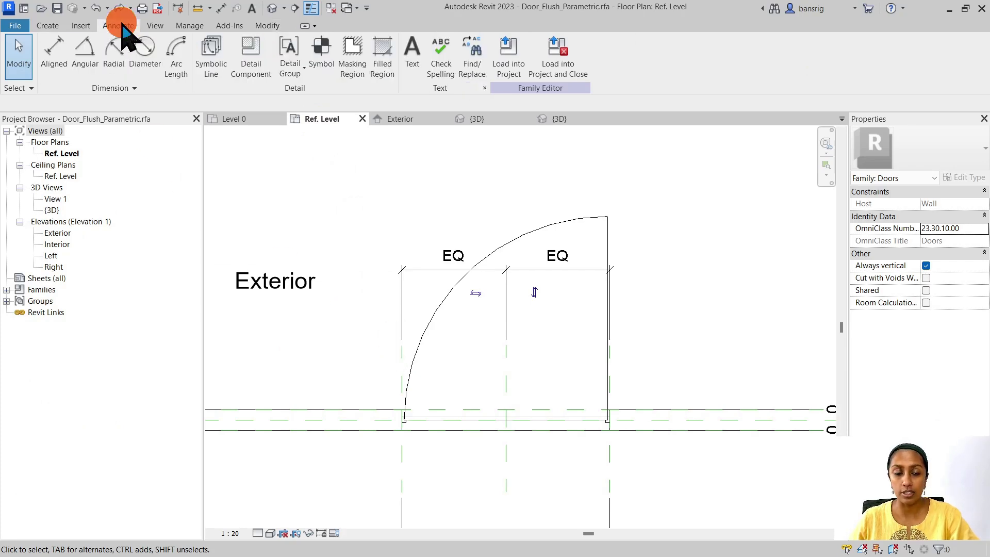
left_click(211, 56)
scroll(596, 404, "up", 3)
left_click(618, 433)
scroll(579, 190, "down", 2)
middle_click_drag(579, 190, 581, 449)
middle_click_drag(587, 215, 588, 431)
left_click(599, 255)
key("Escape")
key("Escape")
scroll(607, 227, "down", 4)
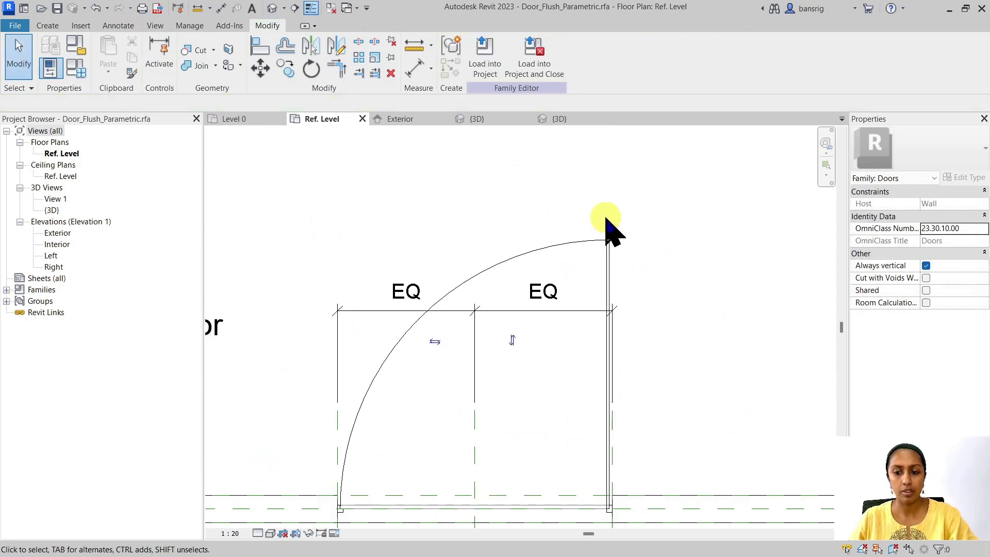
Set the door family's Width dimension to 1200 mm to flex the symbolic swing
scroll(639, 206, "down", 1)
left_click(500, 513)
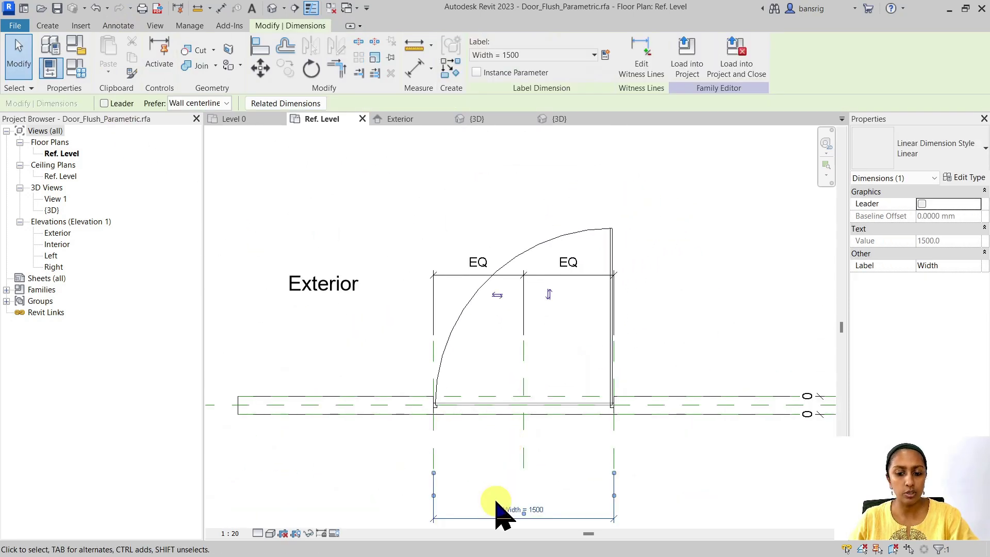
left_click(503, 508)
key("Return")
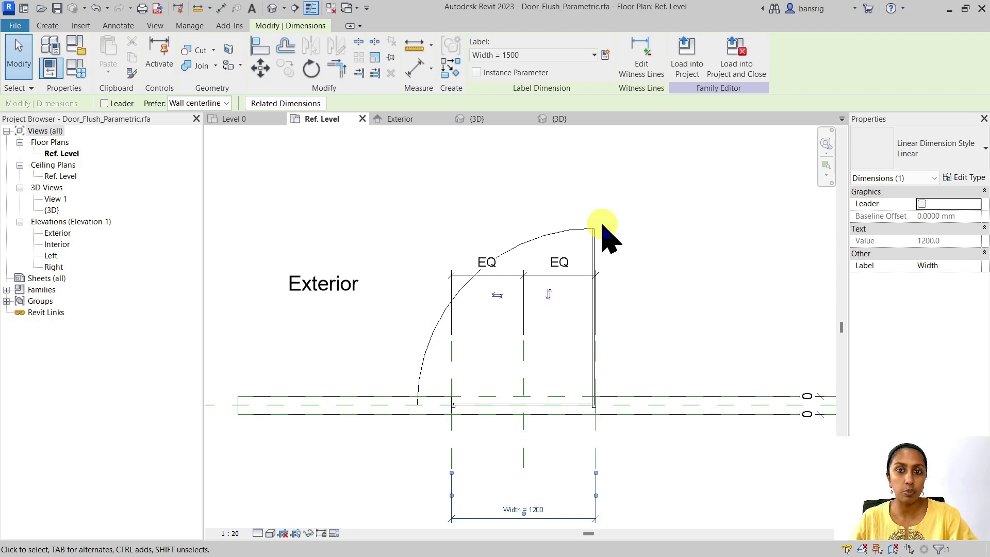
Delete the swing arc and close the upper end of the two vertical panel lines with a short symbolic line
left_click(564, 233)
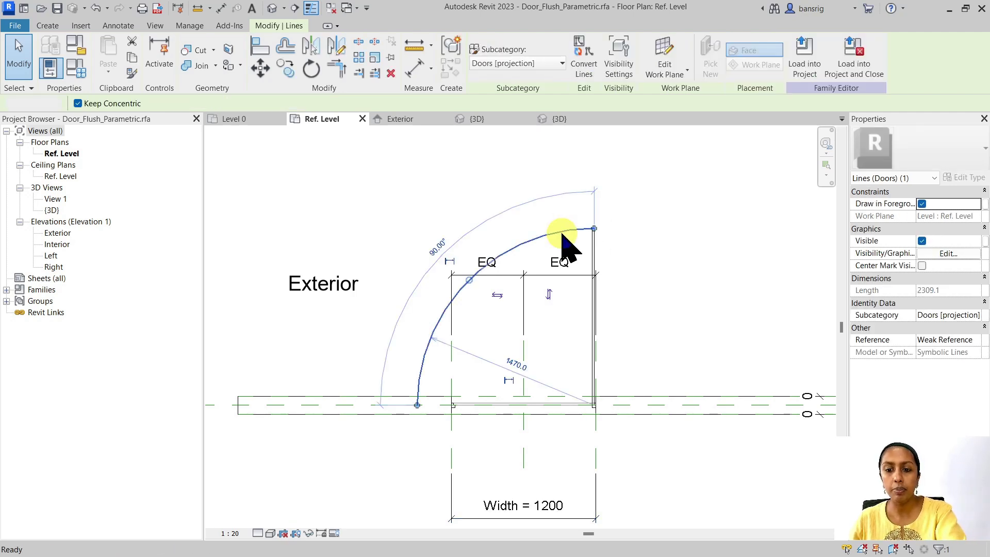
key("Delete")
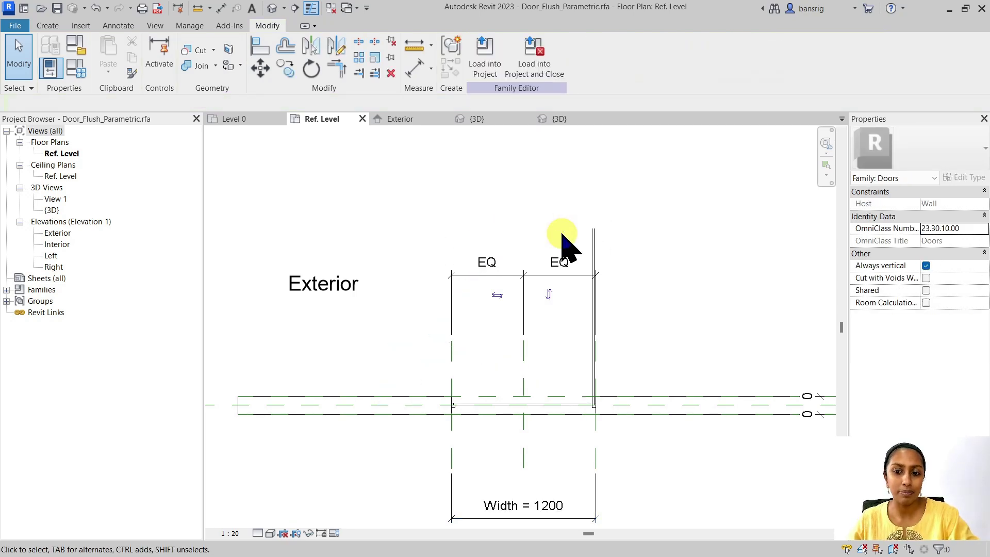
left_click(118, 26)
left_click(211, 54)
scroll(600, 214, "up", 5)
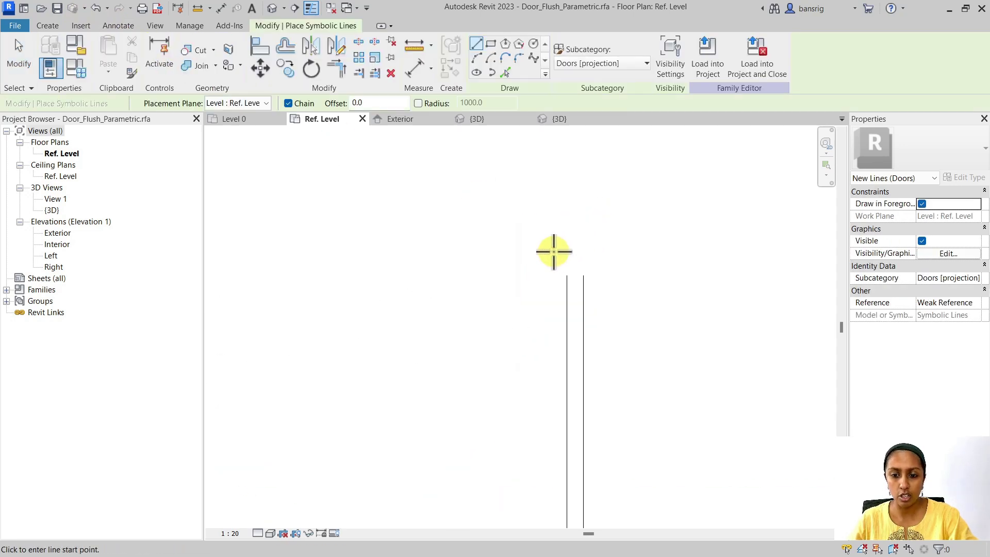
left_click(586, 277)
key("Escape")
key("Escape")
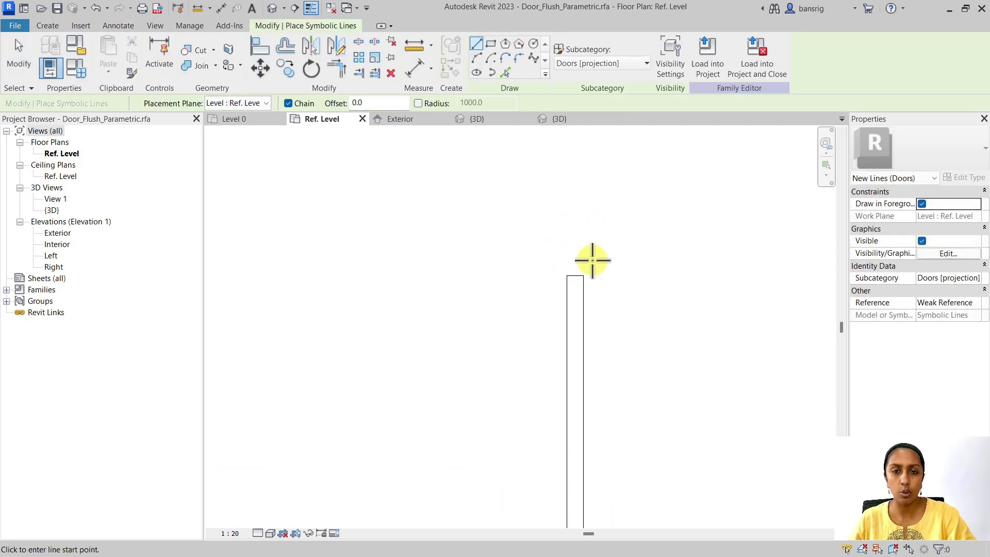
scroll(567, 221, "down", 4)
scroll(587, 206, "down", 3)
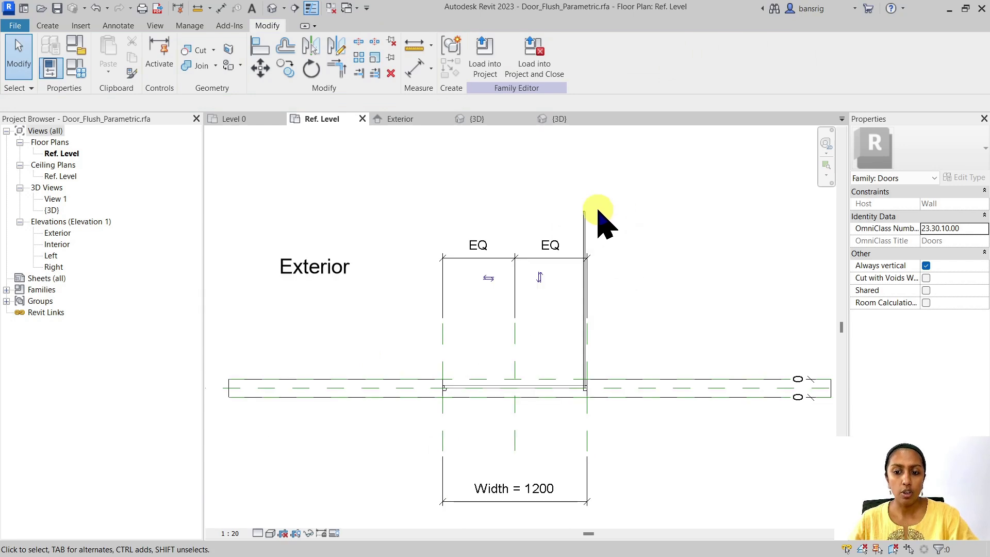
Align the two vertical symbolic panel lines to the right frame's edges and lock both alignments
scroll(586, 223, "up", 2)
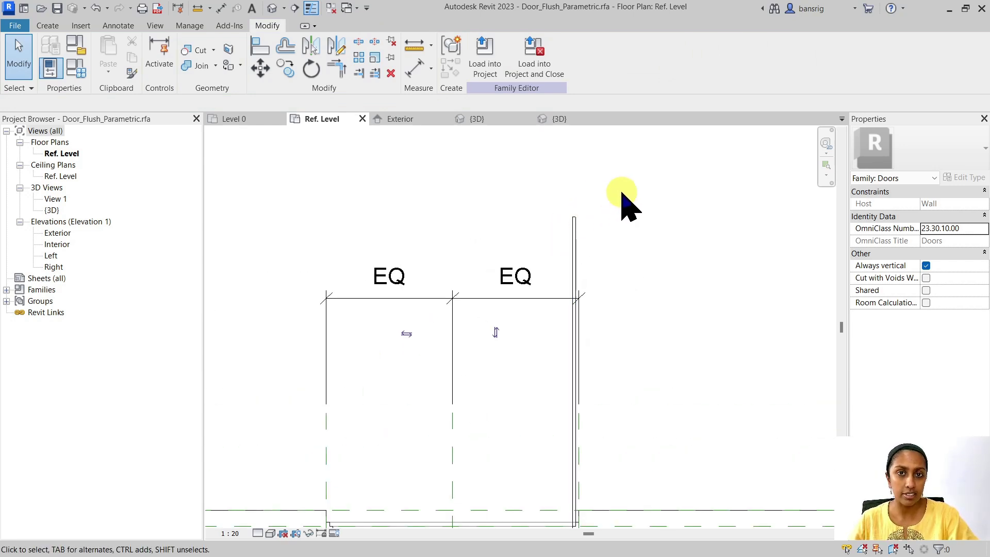
scroll(621, 195, "down", 3)
middle_click_drag(561, 482, 574, 448)
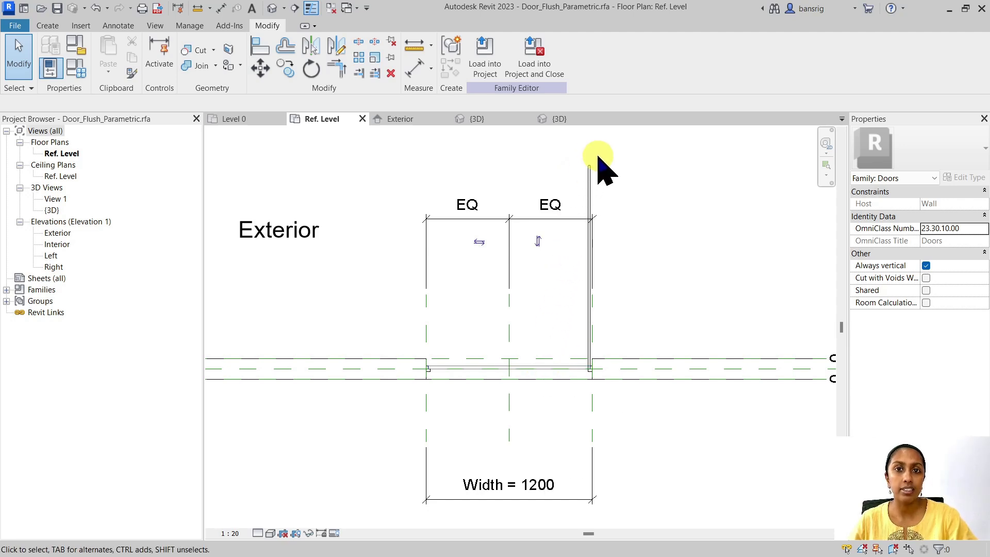
left_click(259, 47)
scroll(608, 365, "up", 6)
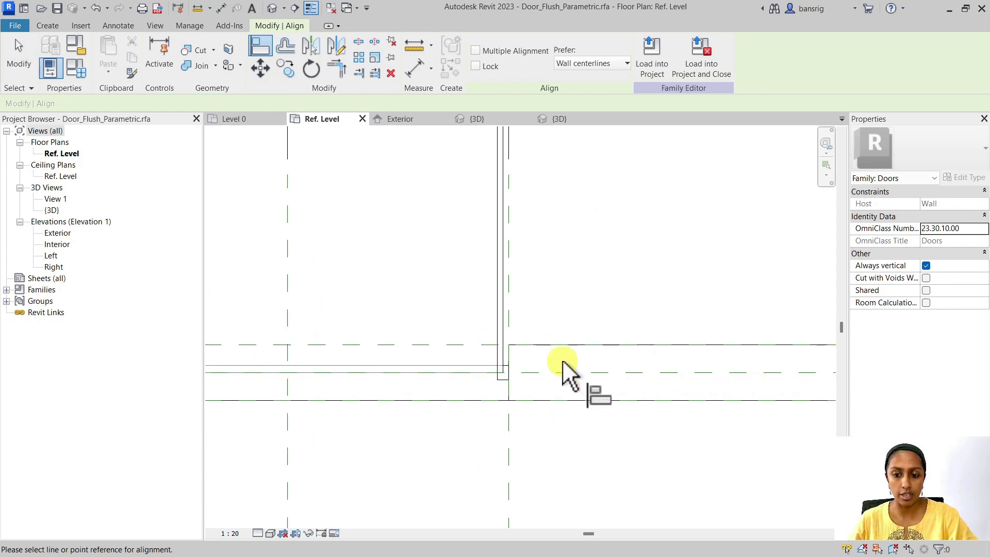
left_click(430, 431)
left_click(428, 361)
left_click(439, 316)
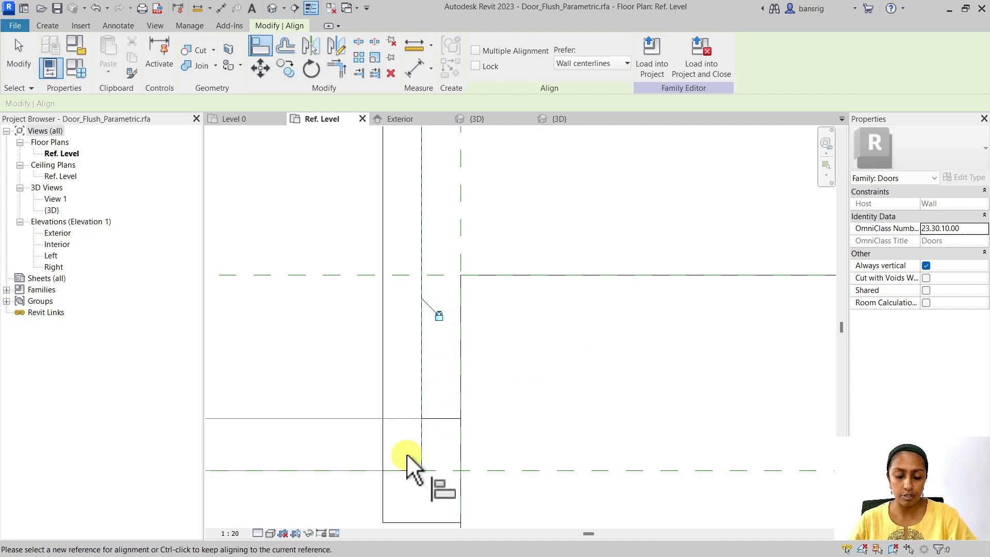
left_click(379, 491)
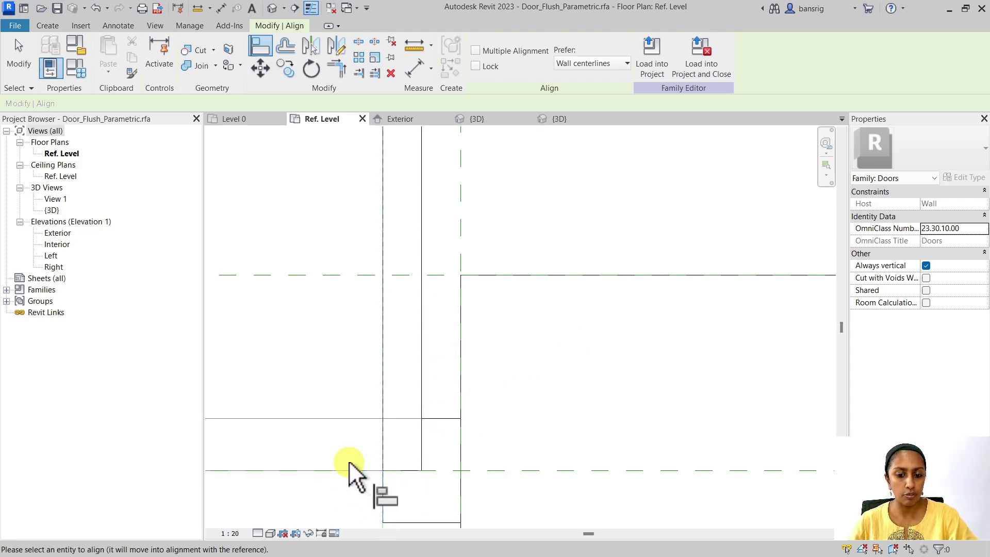
left_click(402, 348)
scroll(434, 349, "down", 3)
scroll(464, 342, "down", 6)
middle_click_drag(494, 186, 518, 444)
key("Escape")
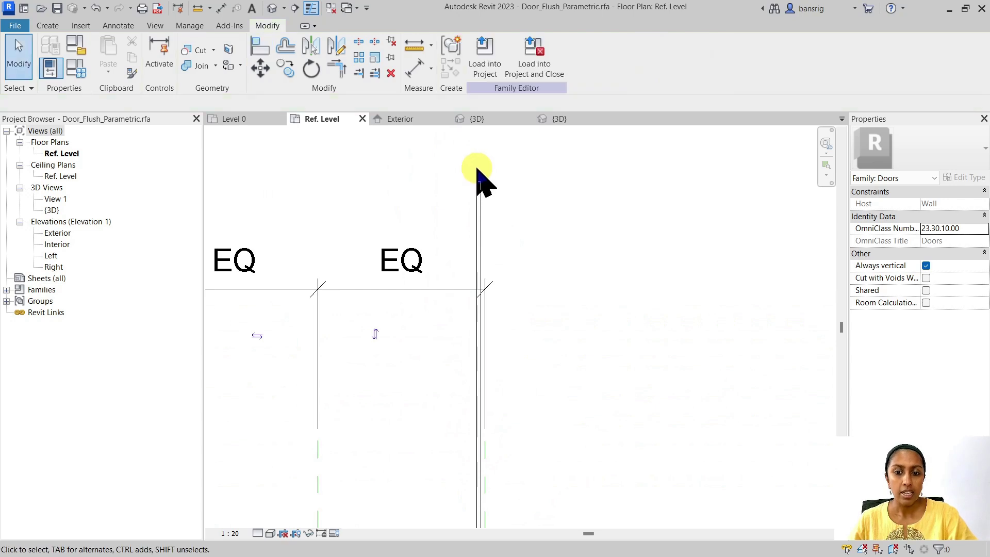
Add an aligned dimension from the wall's centre reference plane to the short end line of the symbolic panel
scroll(476, 173, "down", 2)
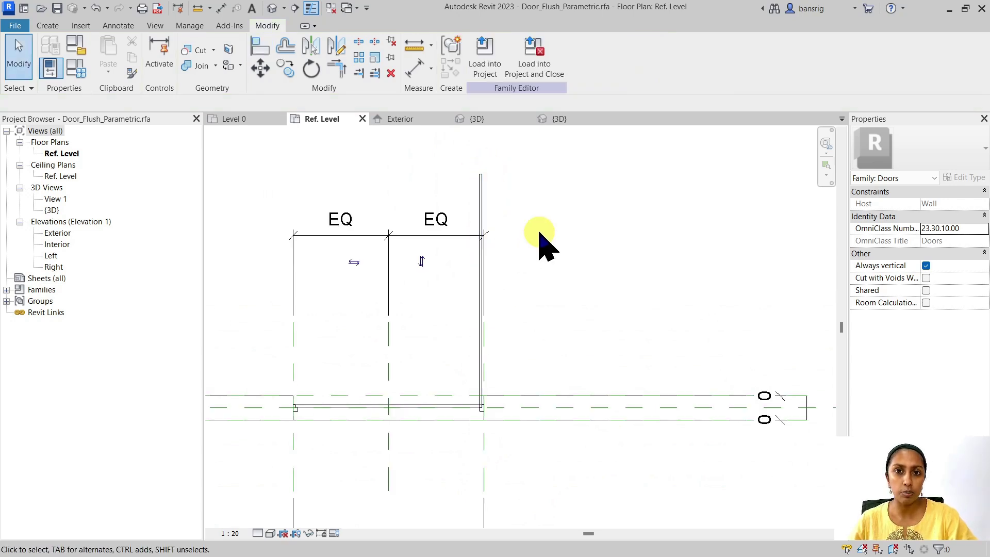
scroll(567, 227, "down", 1)
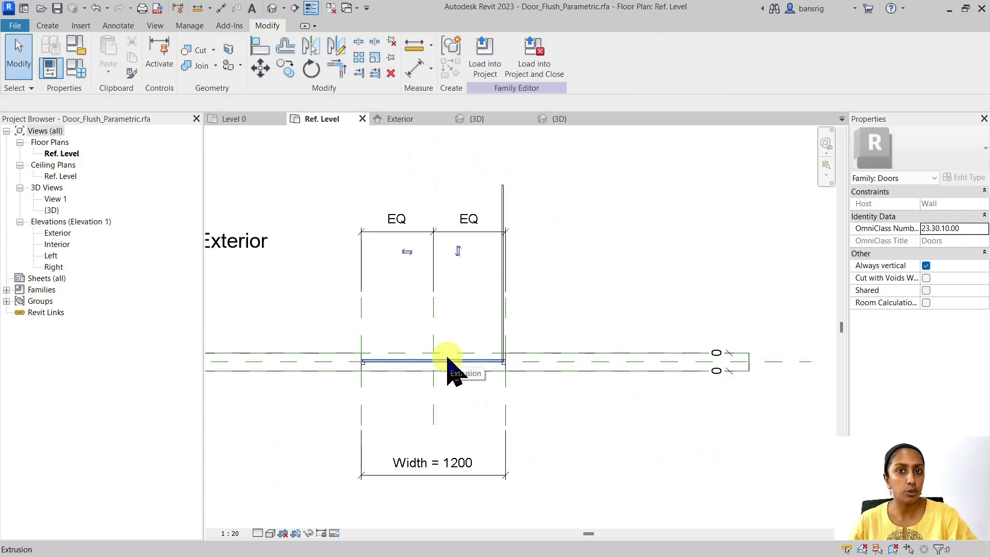
left_click(118, 25)
left_click(47, 49)
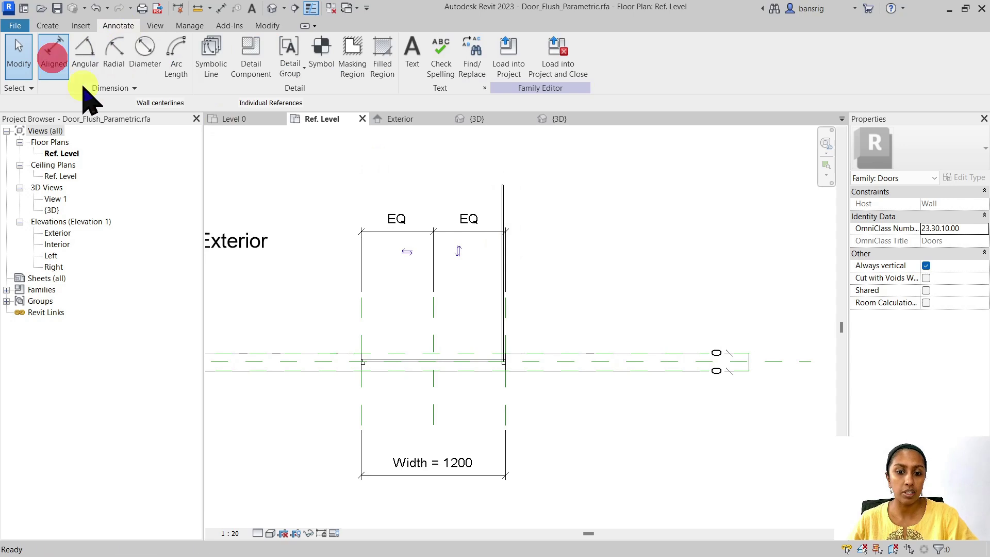
left_click(527, 360)
left_click(504, 187)
left_click(530, 225)
key("Escape")
left_click(530, 267)
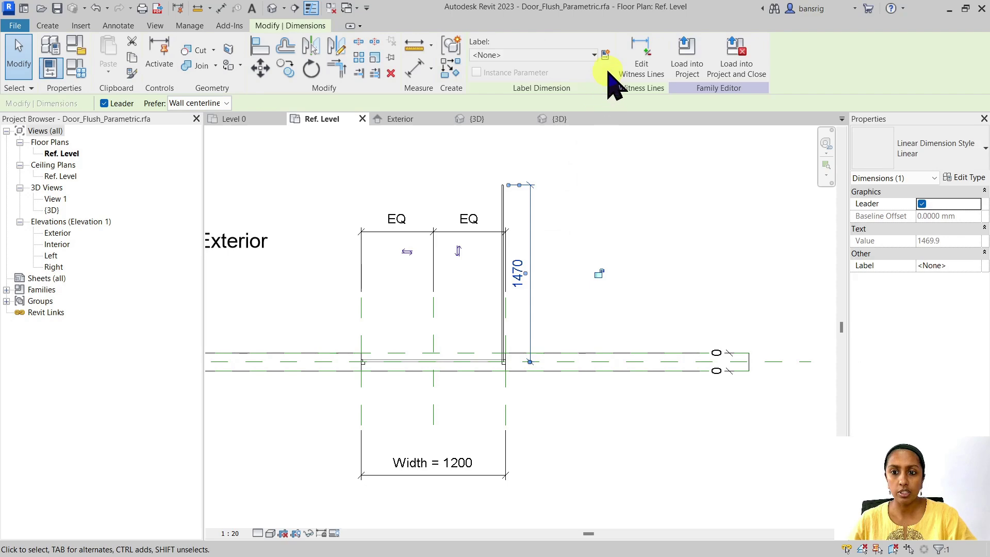
Label the symbolic panel's length dimension with a new type parameter named Door Panel Width, grouped under Dimensions
left_click(606, 55)
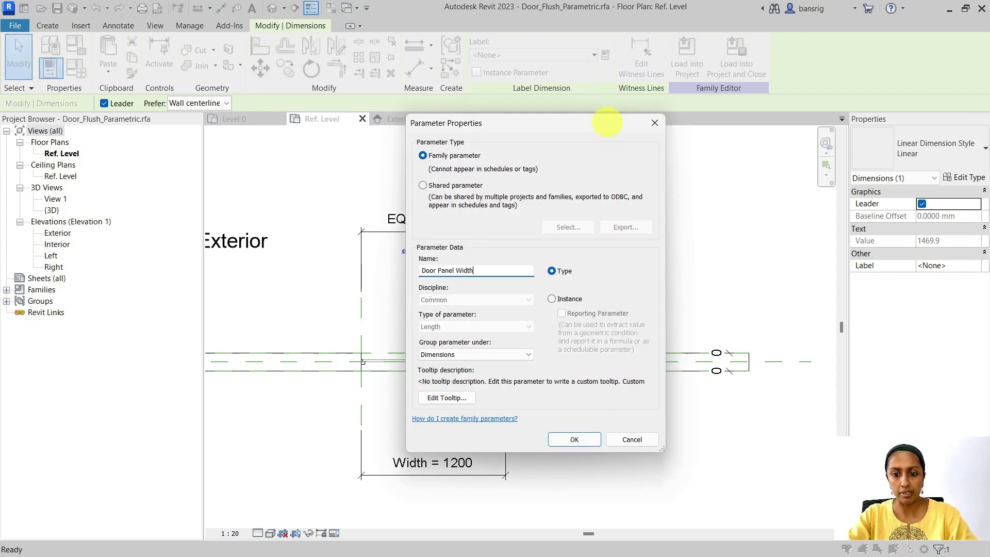
left_click(574, 439)
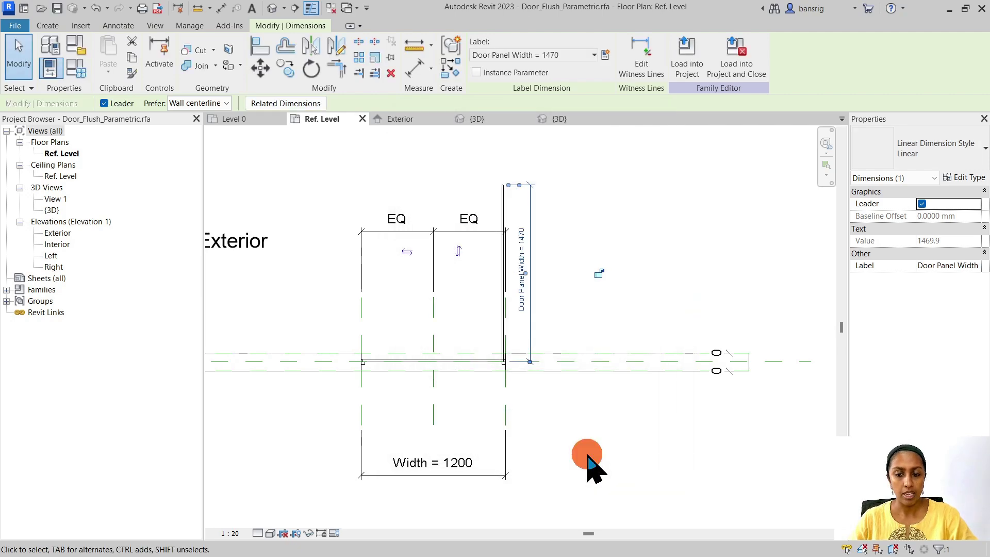
key("Escape")
Give the Door Panel Width parameter the formula Width - 30 in the family types
scroll(402, 379, "up", 4)
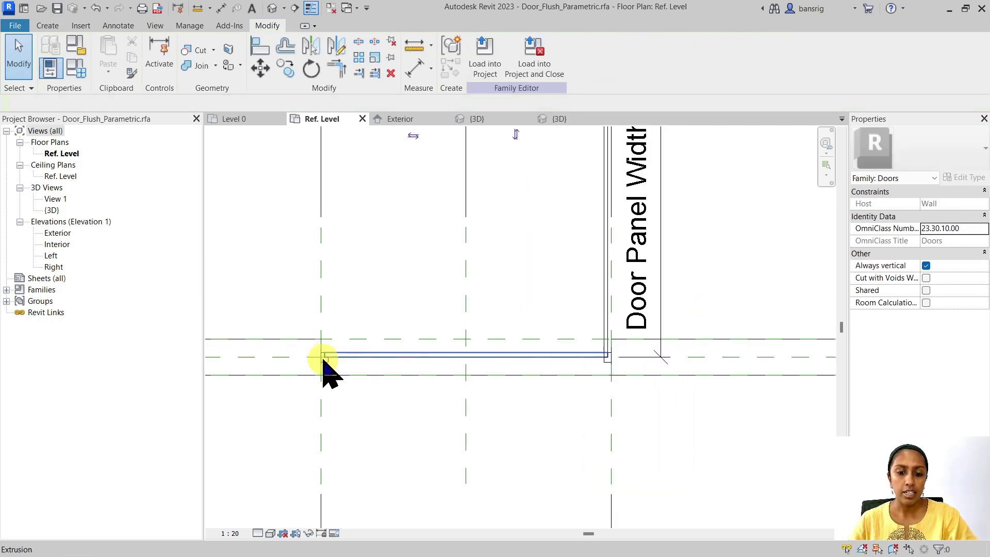
scroll(520, 320, "down", 2)
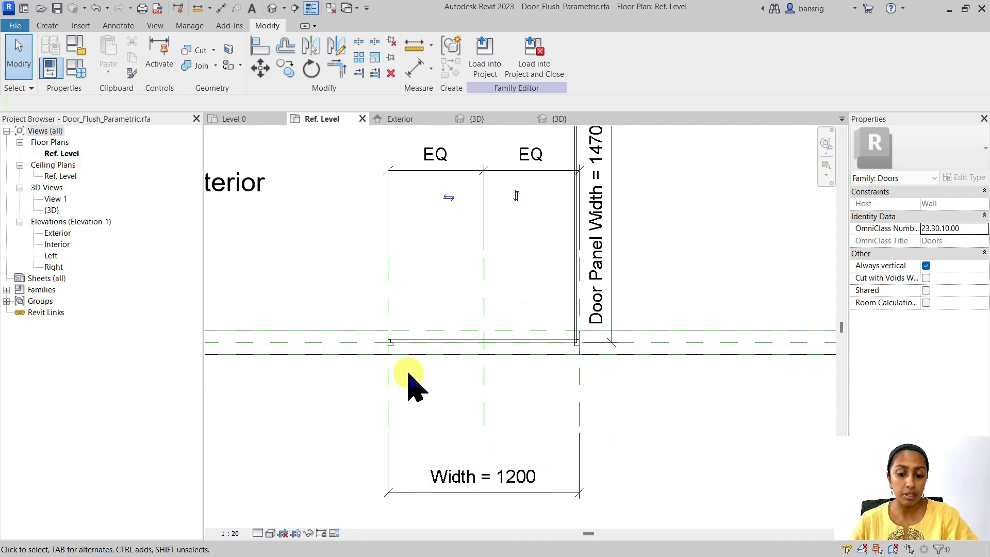
scroll(385, 350, "up", 3)
middle_click_drag(493, 399, 515, 400)
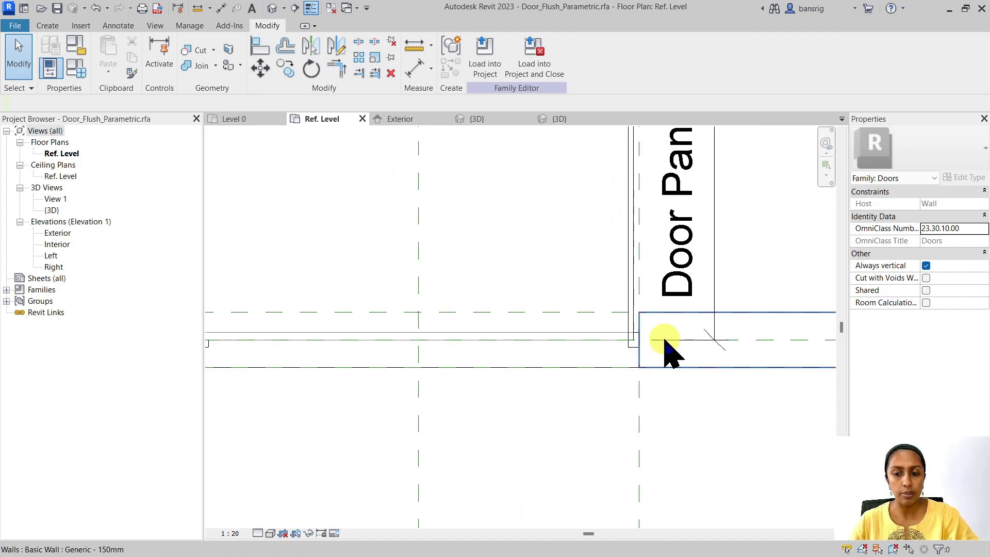
scroll(652, 349, "down", 3)
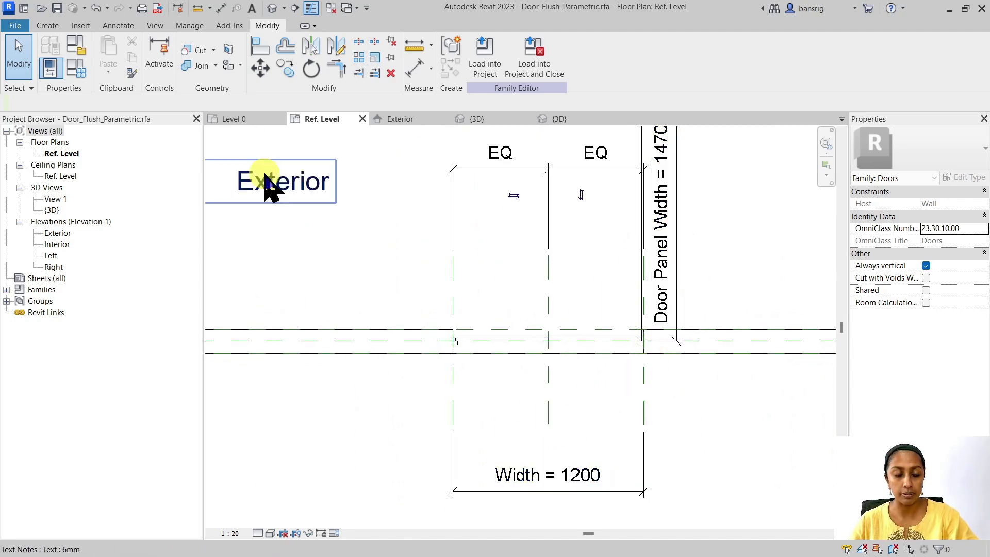
left_click(85, 71)
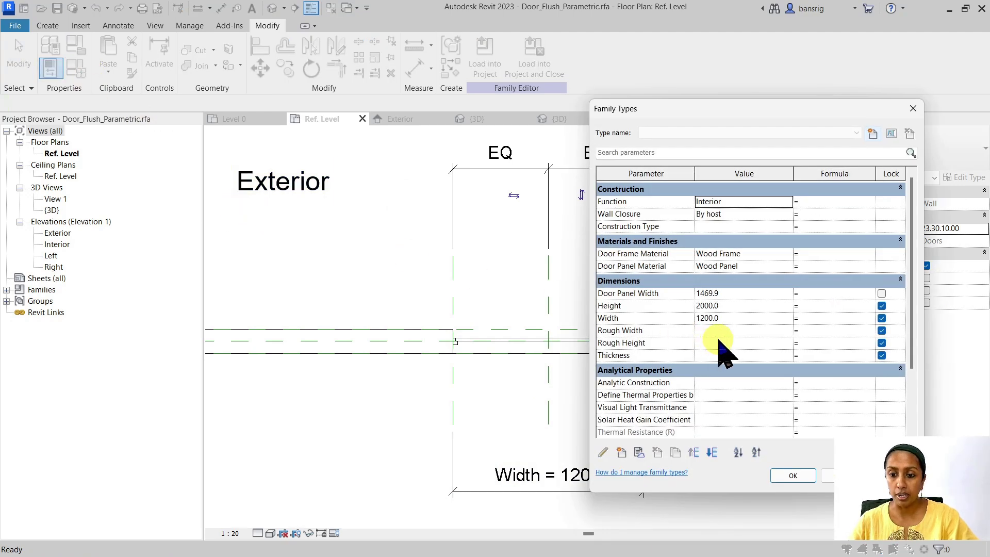
left_click(616, 318)
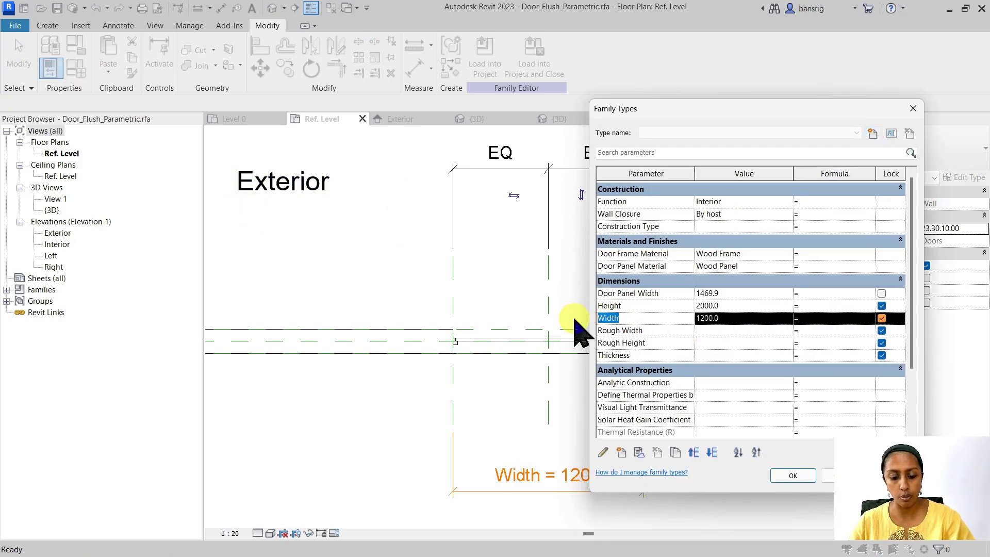
left_click(813, 293)
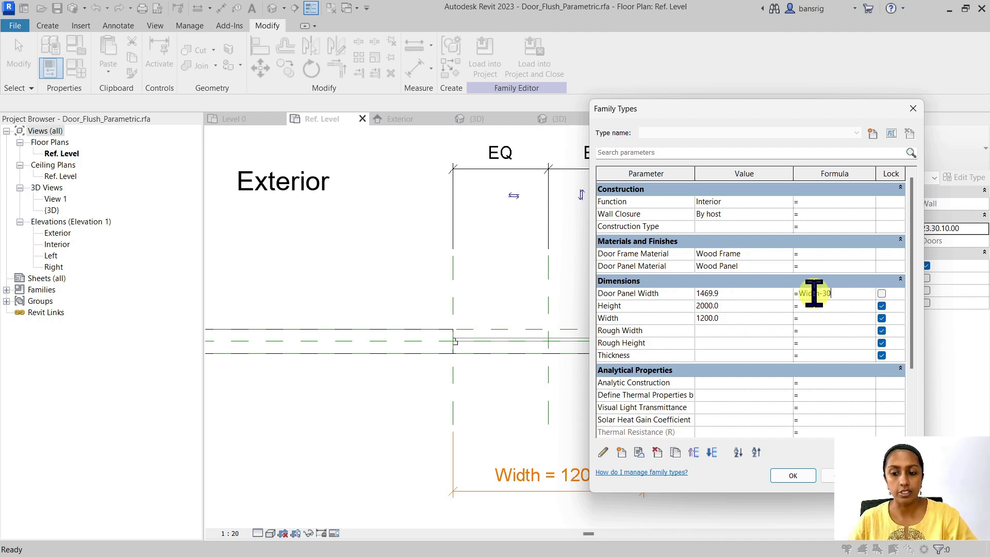
Set the family's Width to 1500 and move the Door Panel Width dimension outward, clear of the symbolic panel
left_click(747, 318)
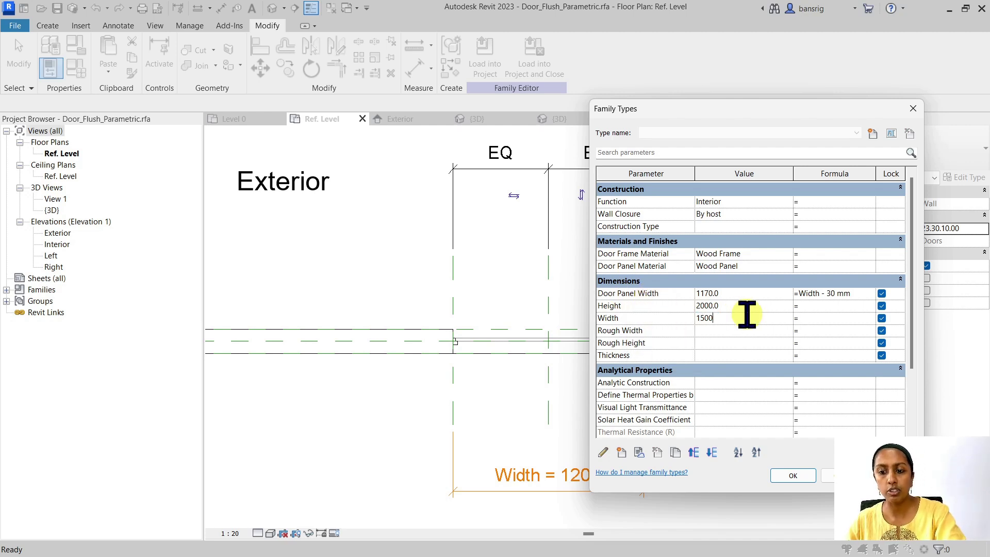
left_click(792, 476)
middle_click_drag(691, 320, 604, 355)
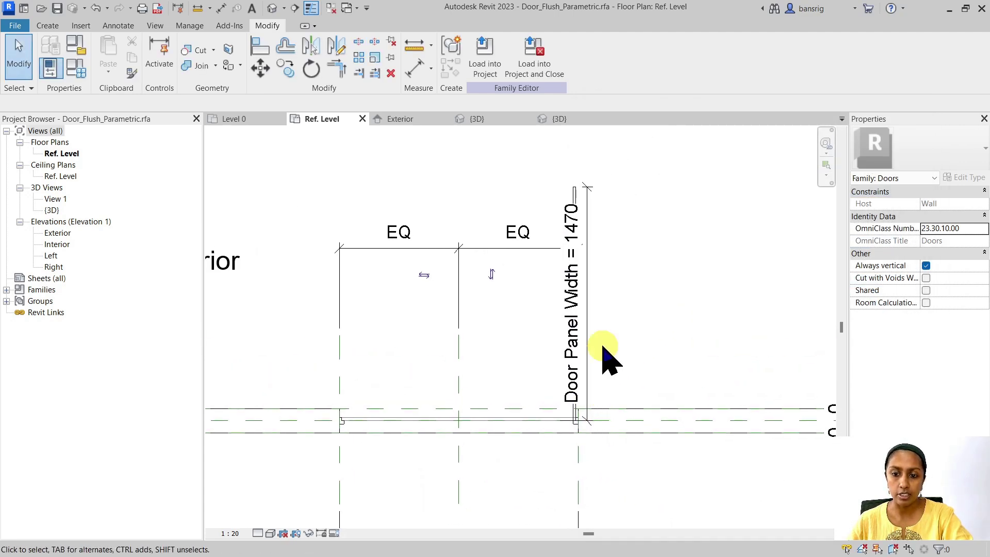
left_click(588, 316)
left_click_drag(587, 316, 629, 318)
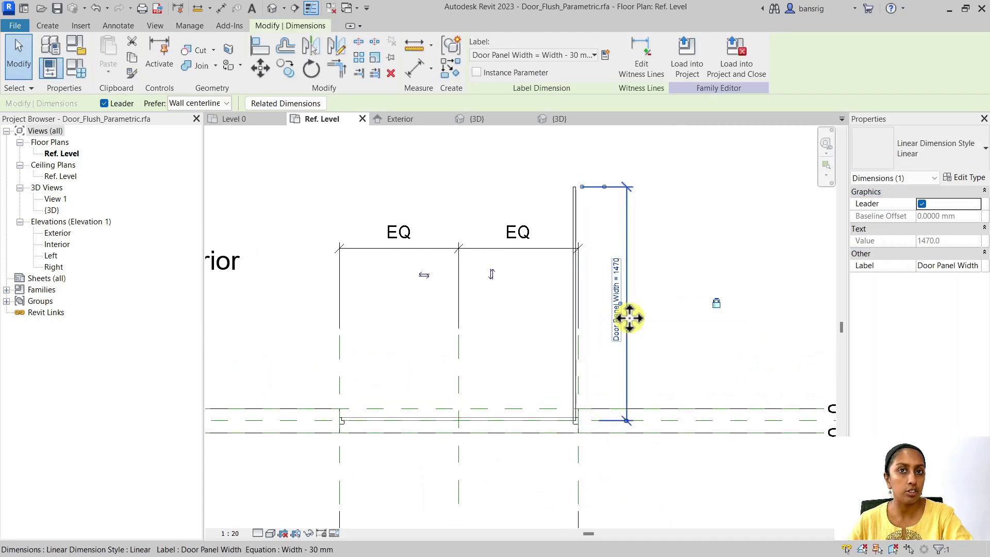
left_click(701, 263)
Draw a symbolic swing arc centred on the hinge, from the opposite frame to the upper end of the open panel
left_click(118, 25)
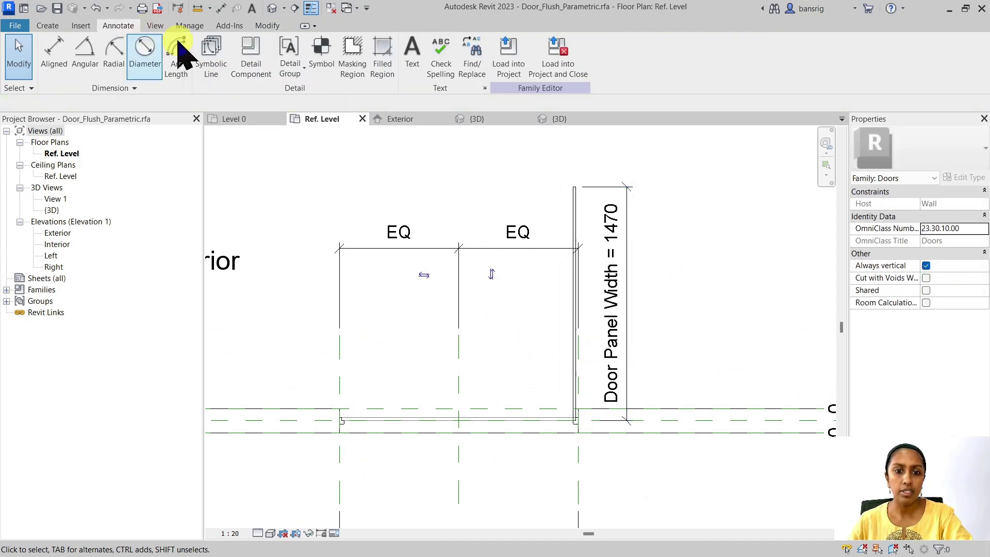
left_click(211, 57)
left_click(491, 57)
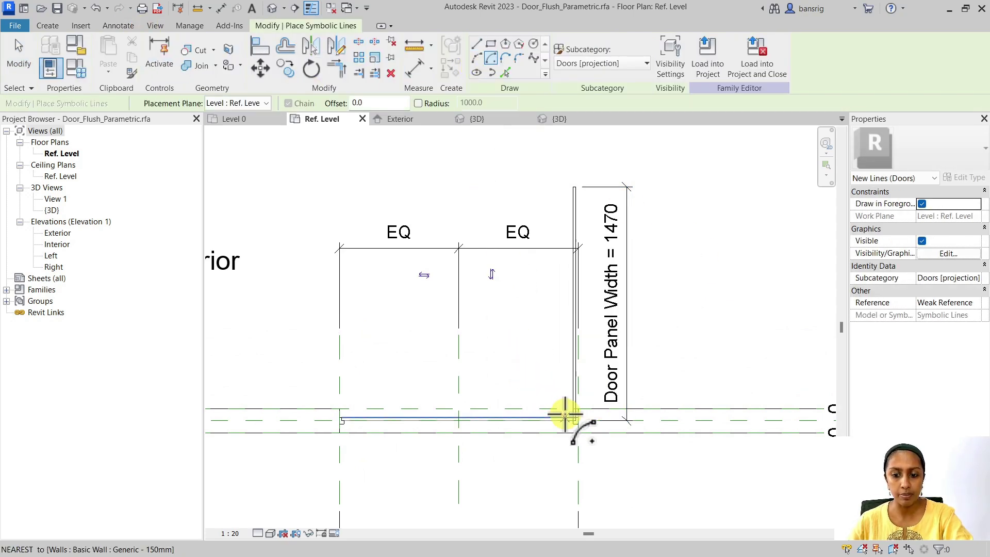
left_click(574, 419)
left_click(341, 420)
left_click(574, 187)
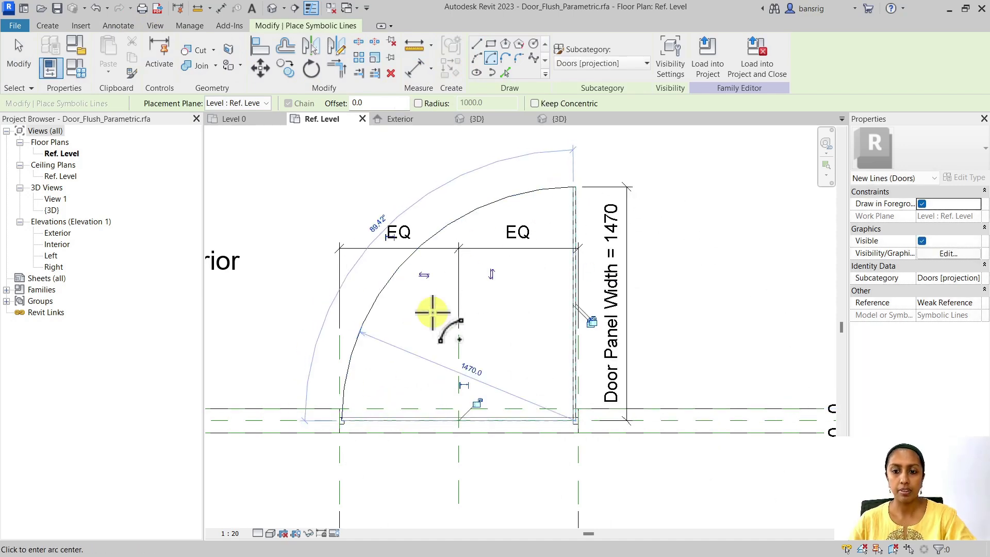
key("Escape")
key("Escape")
Reload the door family into the project over its existing version and duplicate the placed door's type as 1200x2100
left_click(484, 57)
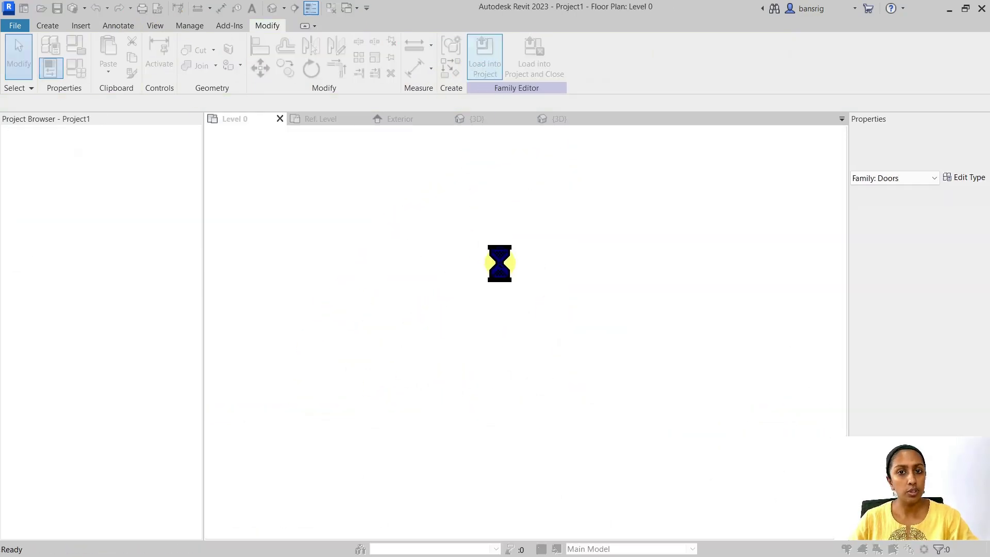
left_click(479, 254)
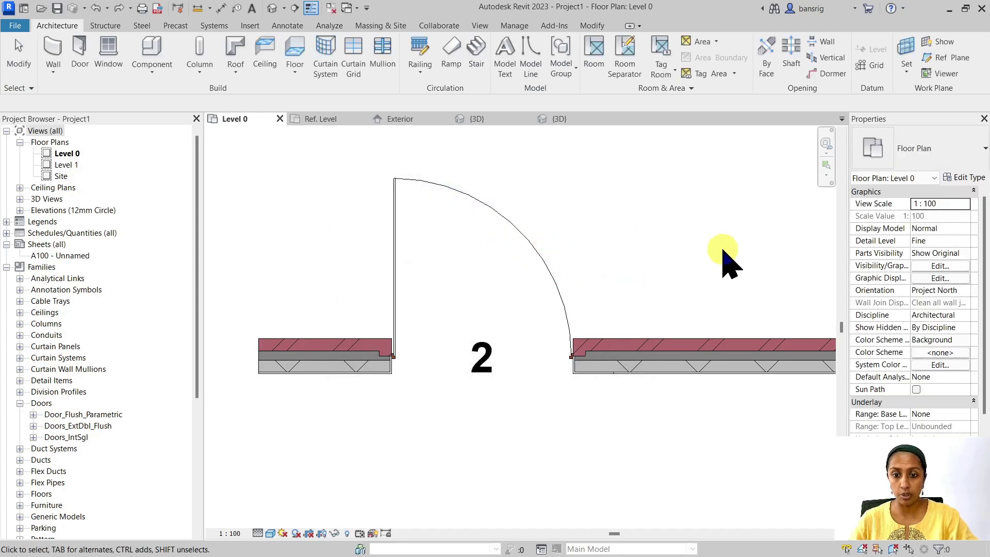
left_click(396, 196)
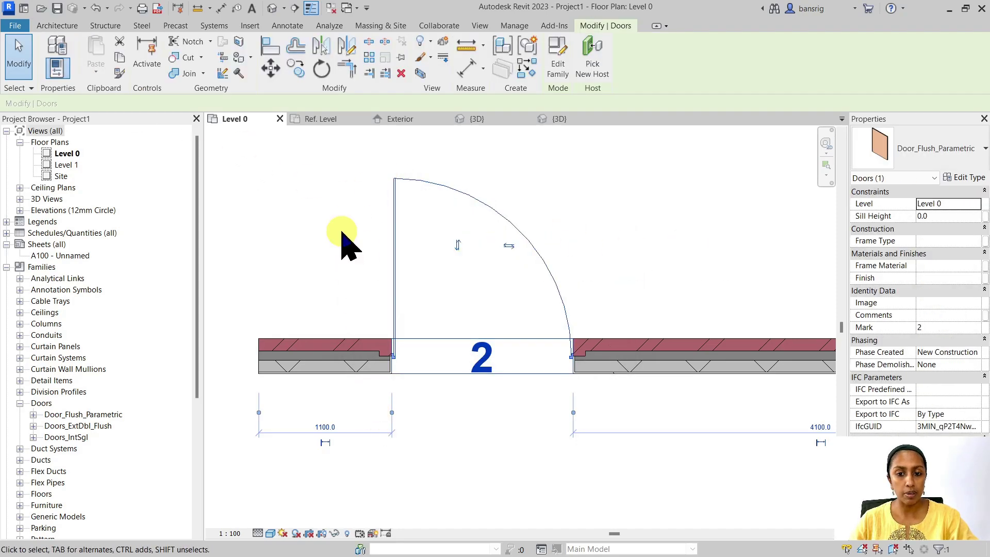
left_click(963, 177)
left_click(932, 166)
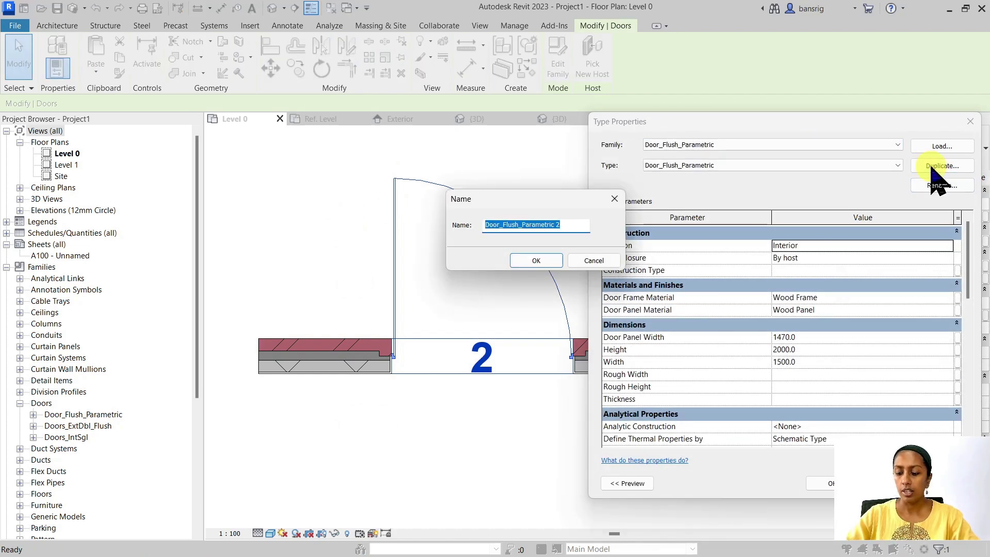
type("1200x210")
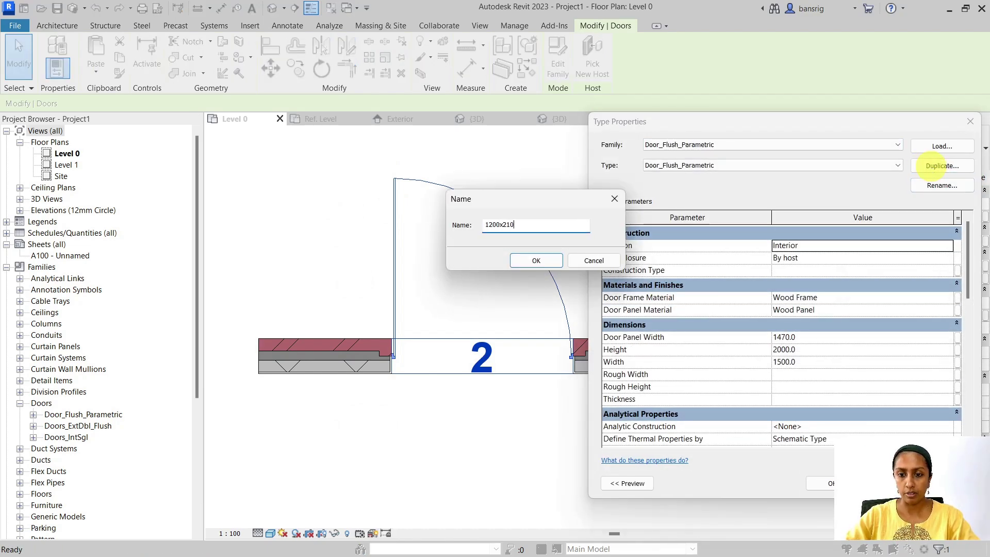
type("0")
key("Return")
Set the 1200x2100 door type's Width to 1200 and Height to 2100
left_click(850, 365)
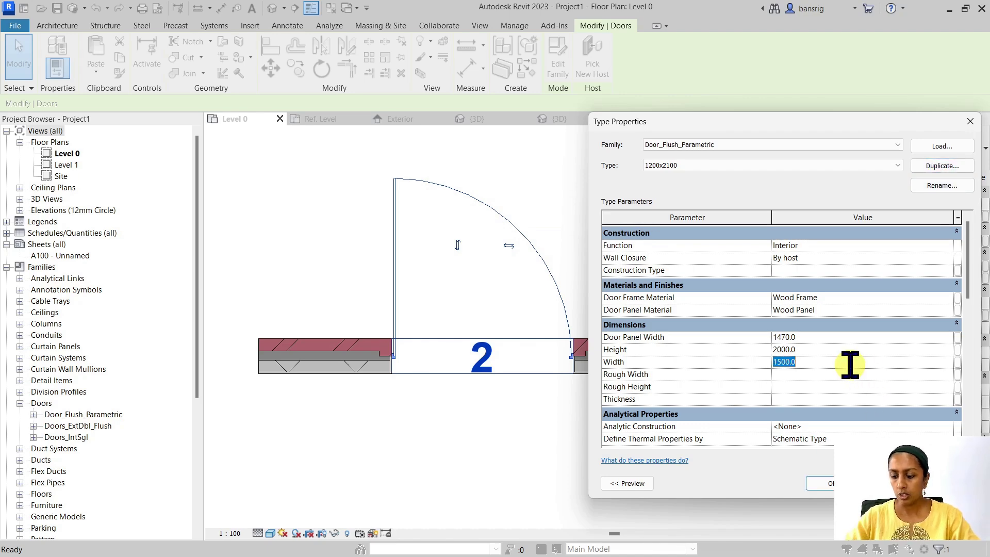
type("1200")
left_click(830, 350)
type("21")
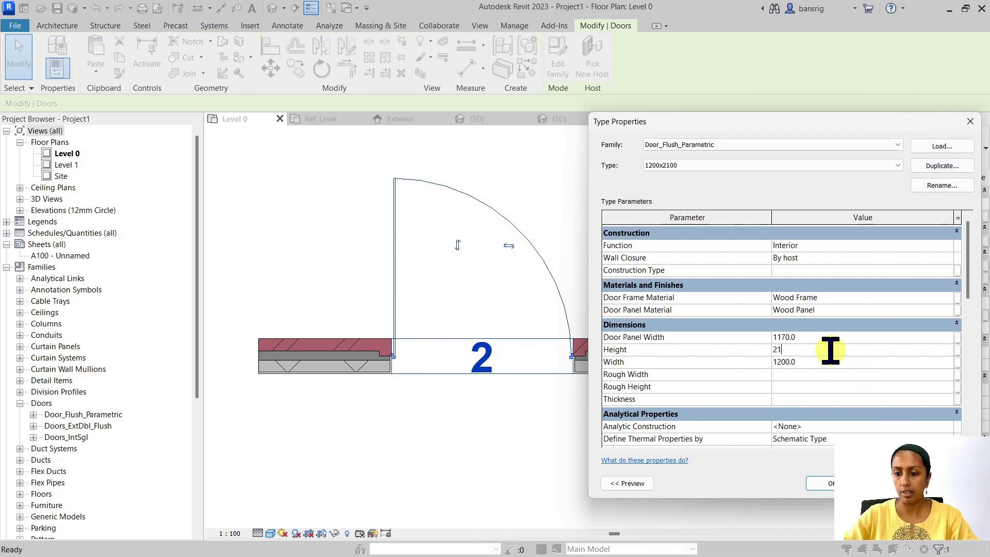
type("00")
left_click(812, 483)
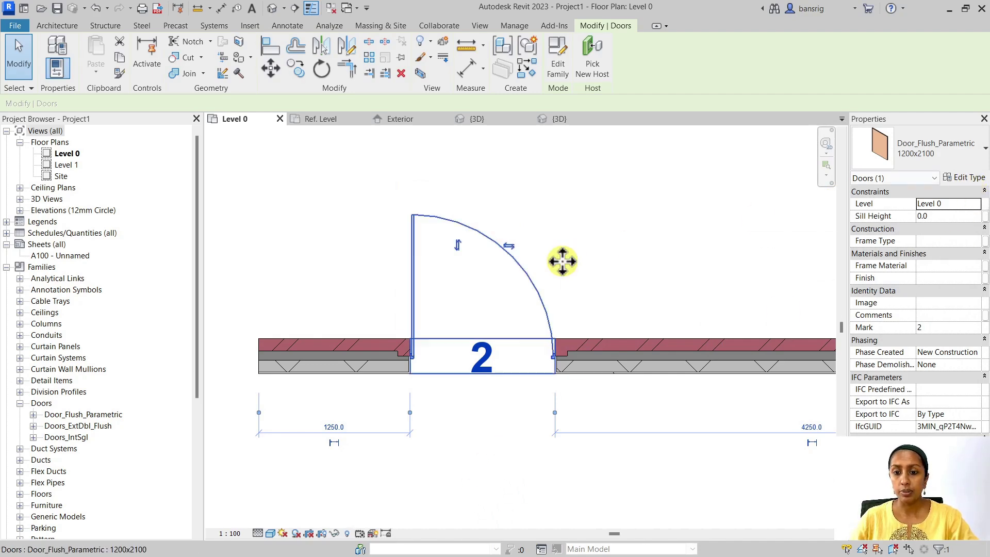
Duplicate the door type as 1500x2100 with Width 1500, and check the types available for the placed door
left_click(969, 177)
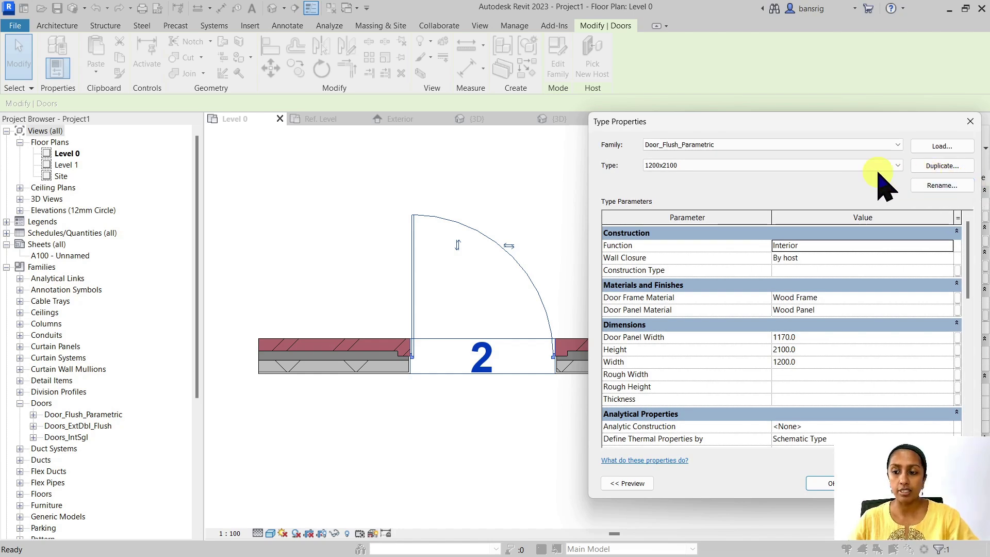
left_click(936, 164)
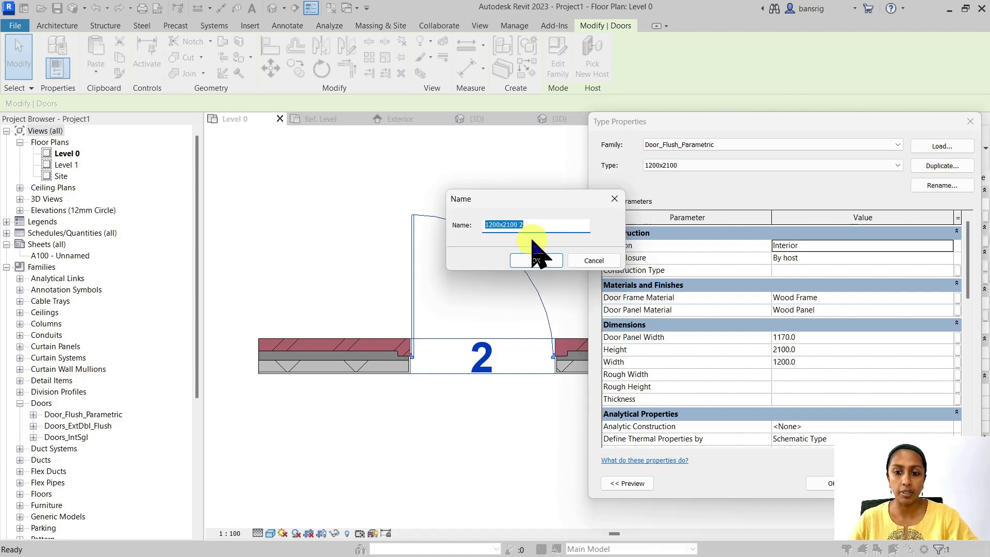
type("1500x")
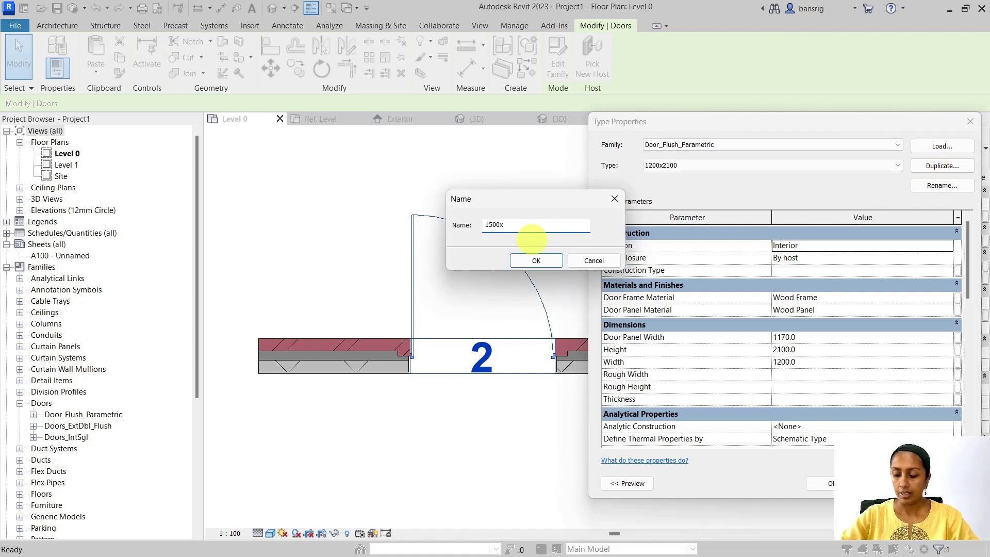
left_click(536, 260)
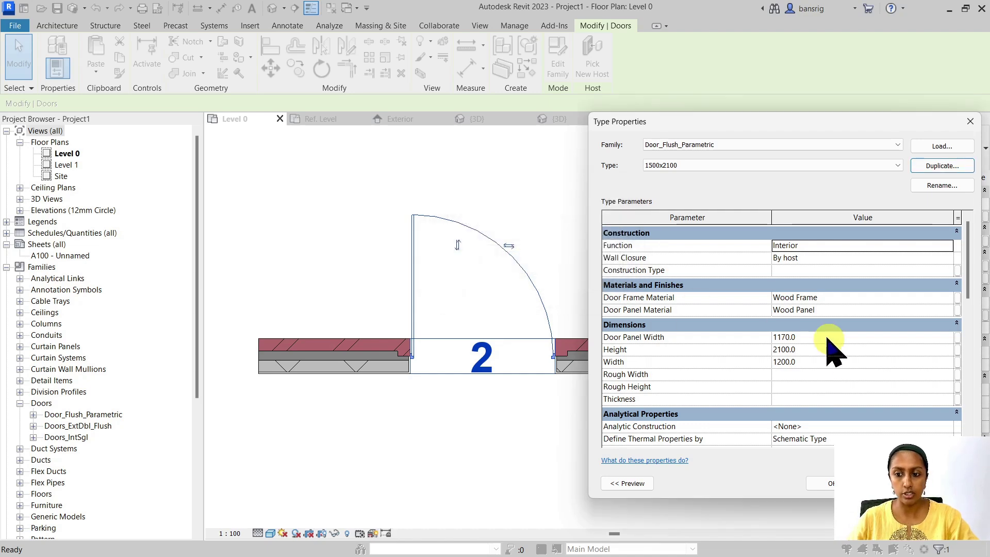
left_click(831, 362)
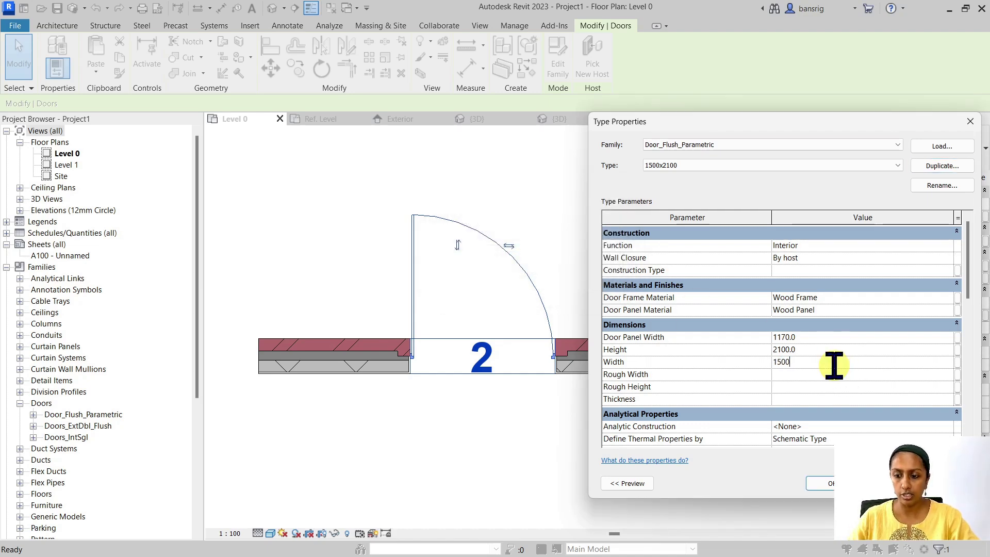
left_click(813, 483)
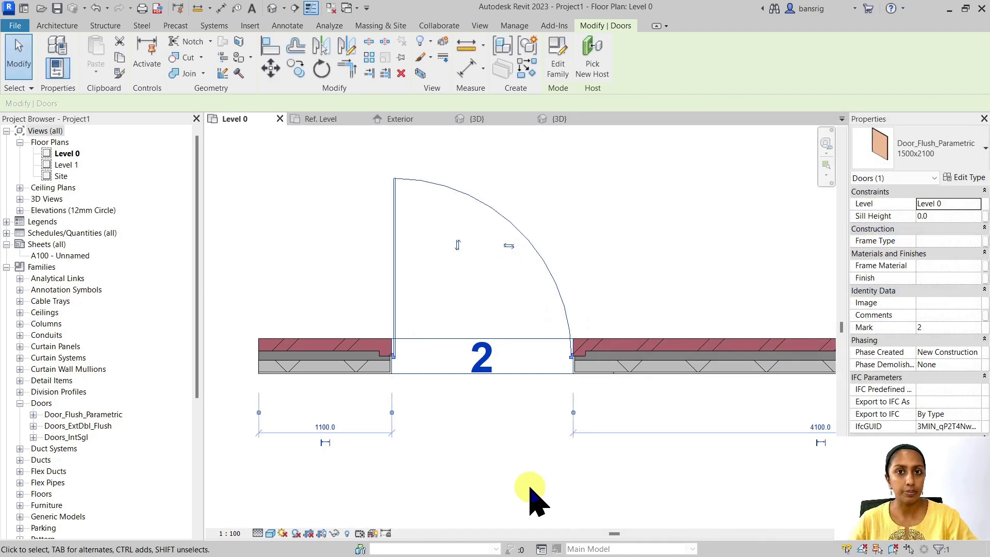
left_click(902, 155)
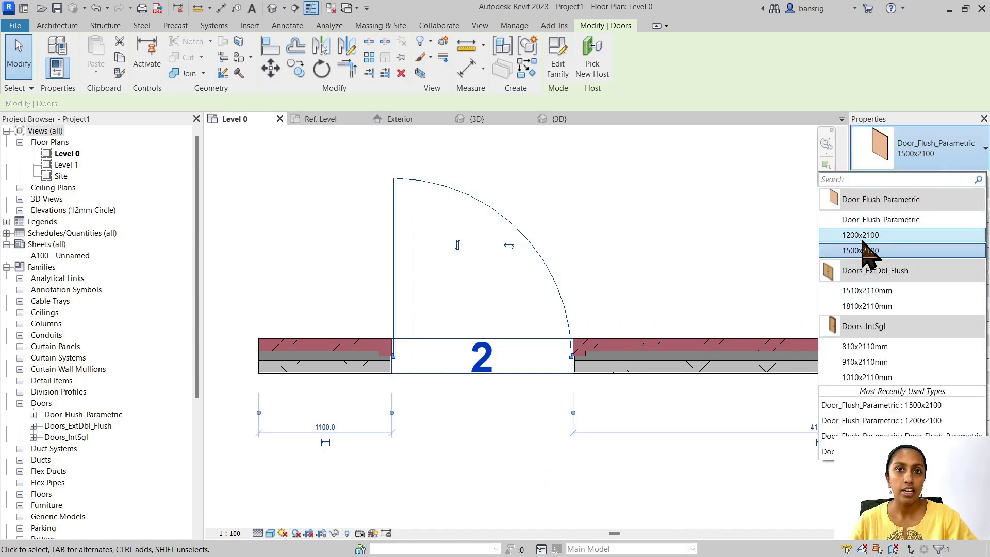
left_click(649, 227)
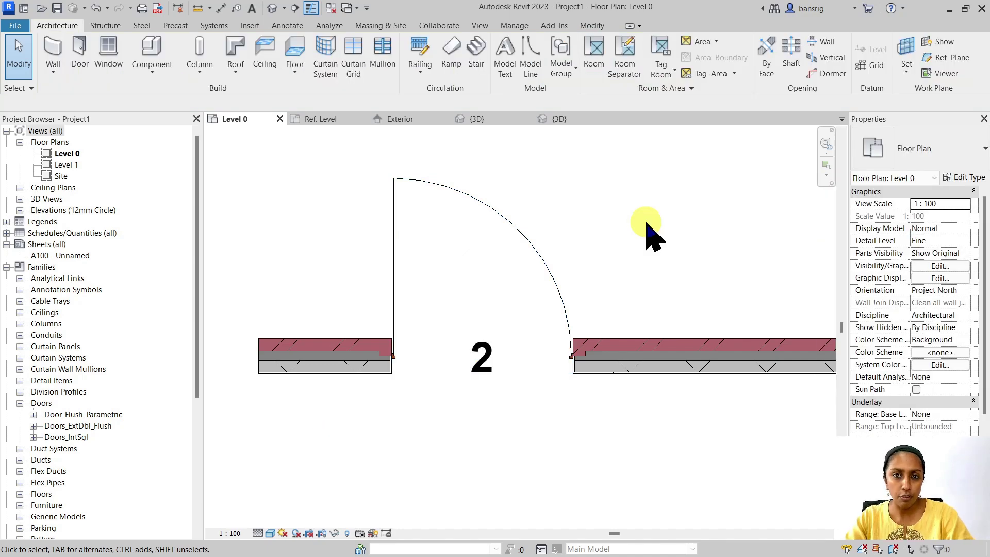